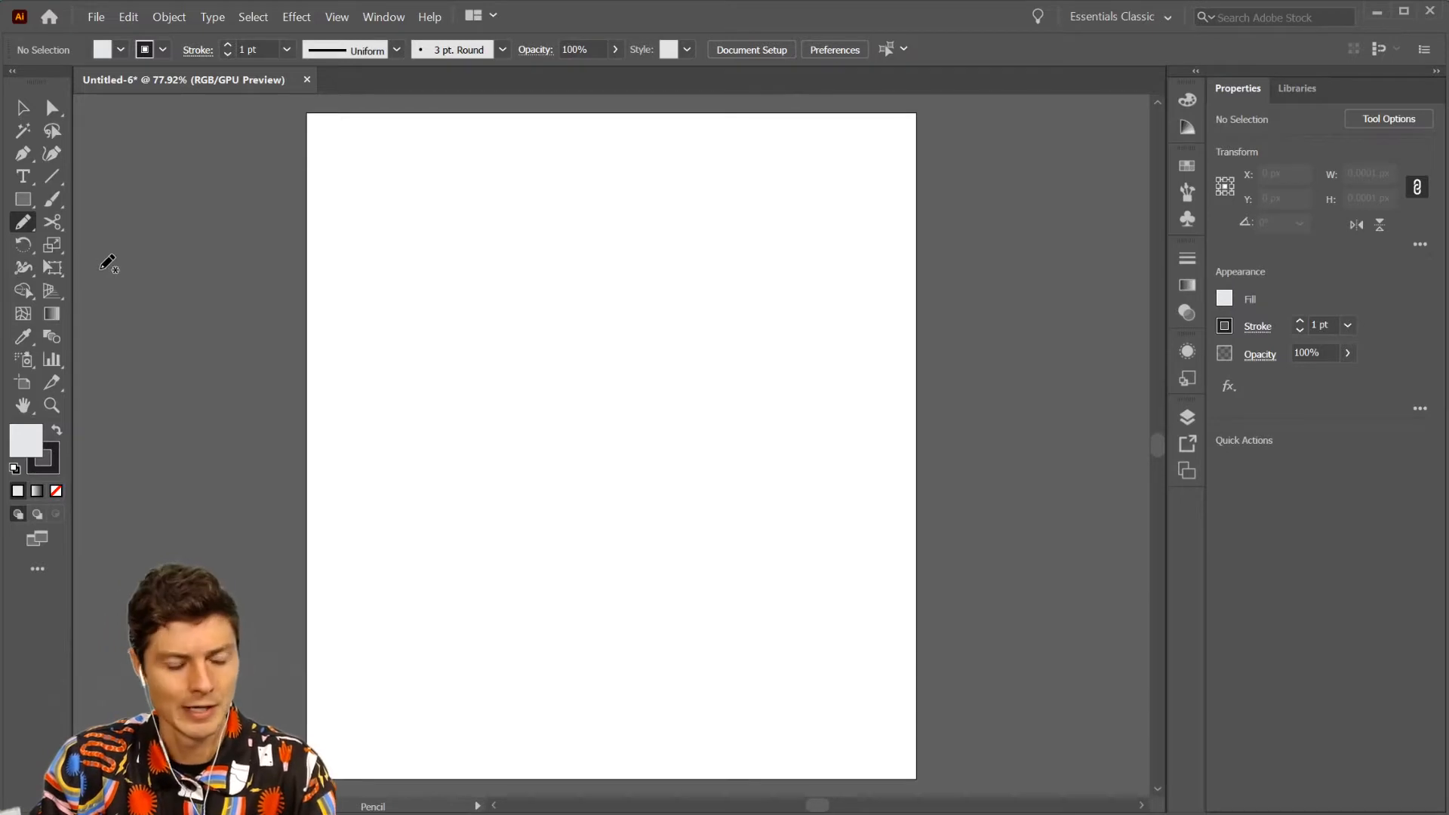
- Draw a closed freeform blob about 256 by 337 px with the Pencil tool and delete it
key(shift+n)
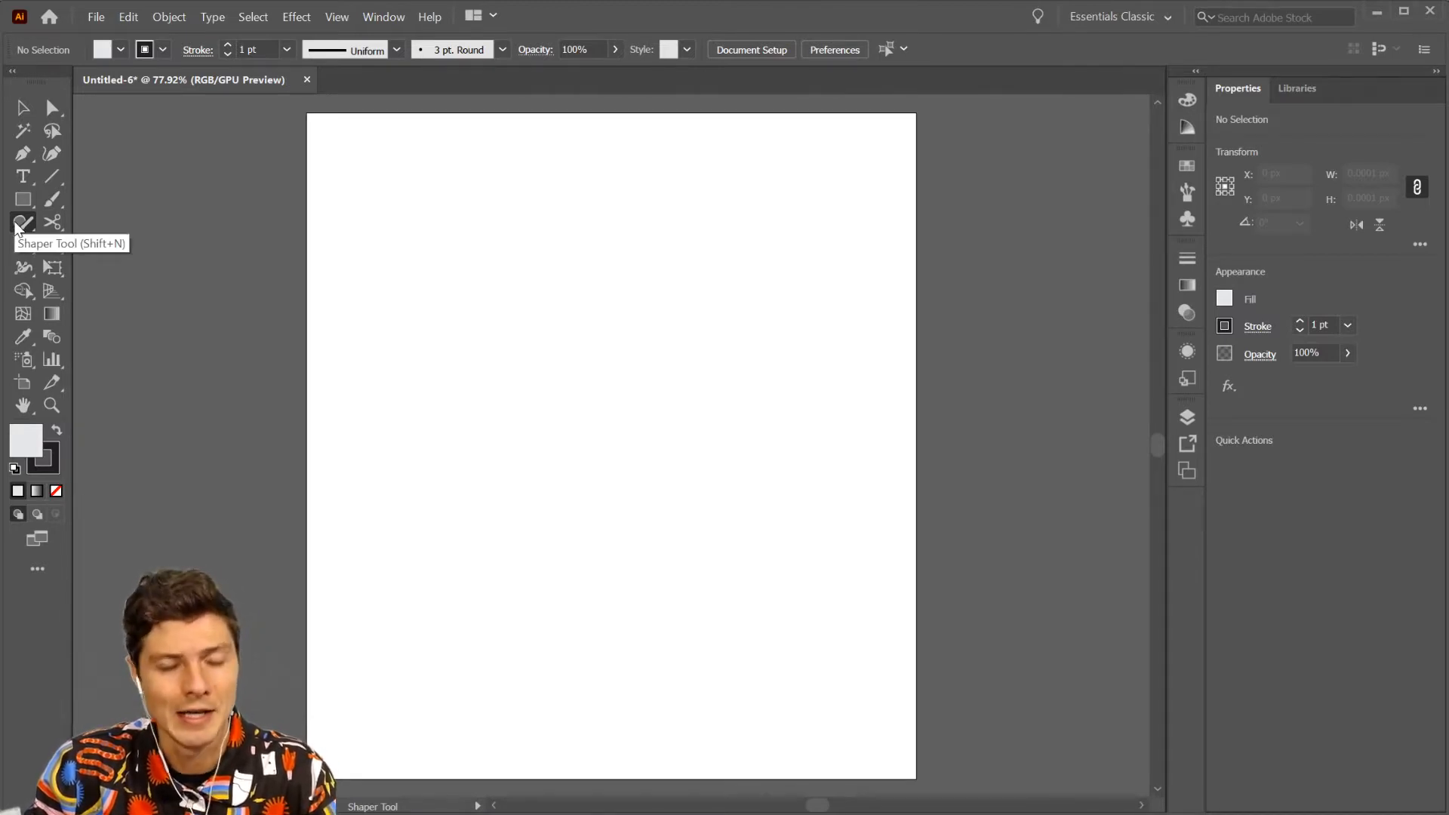
drag(17, 227, 92, 242)
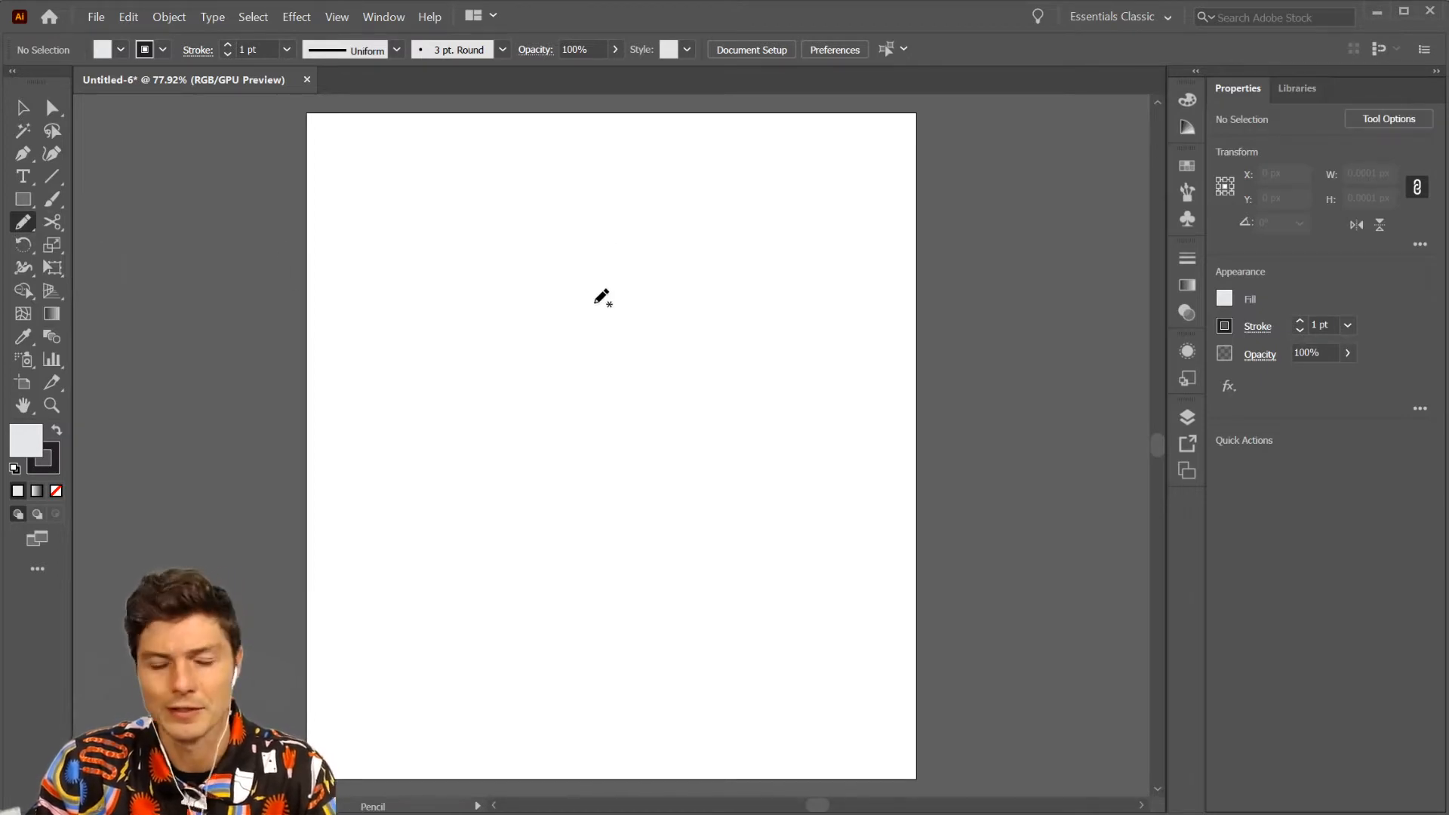
mouse_move(553, 267)
mouse_down()
mouse_move(462, 301)
mouse_move(502, 506)
mouse_move(665, 484)
mouse_move(672, 321)
mouse_move(730, 231)
mouse_move(671, 188)
mouse_move(556, 266)
mouse_up()
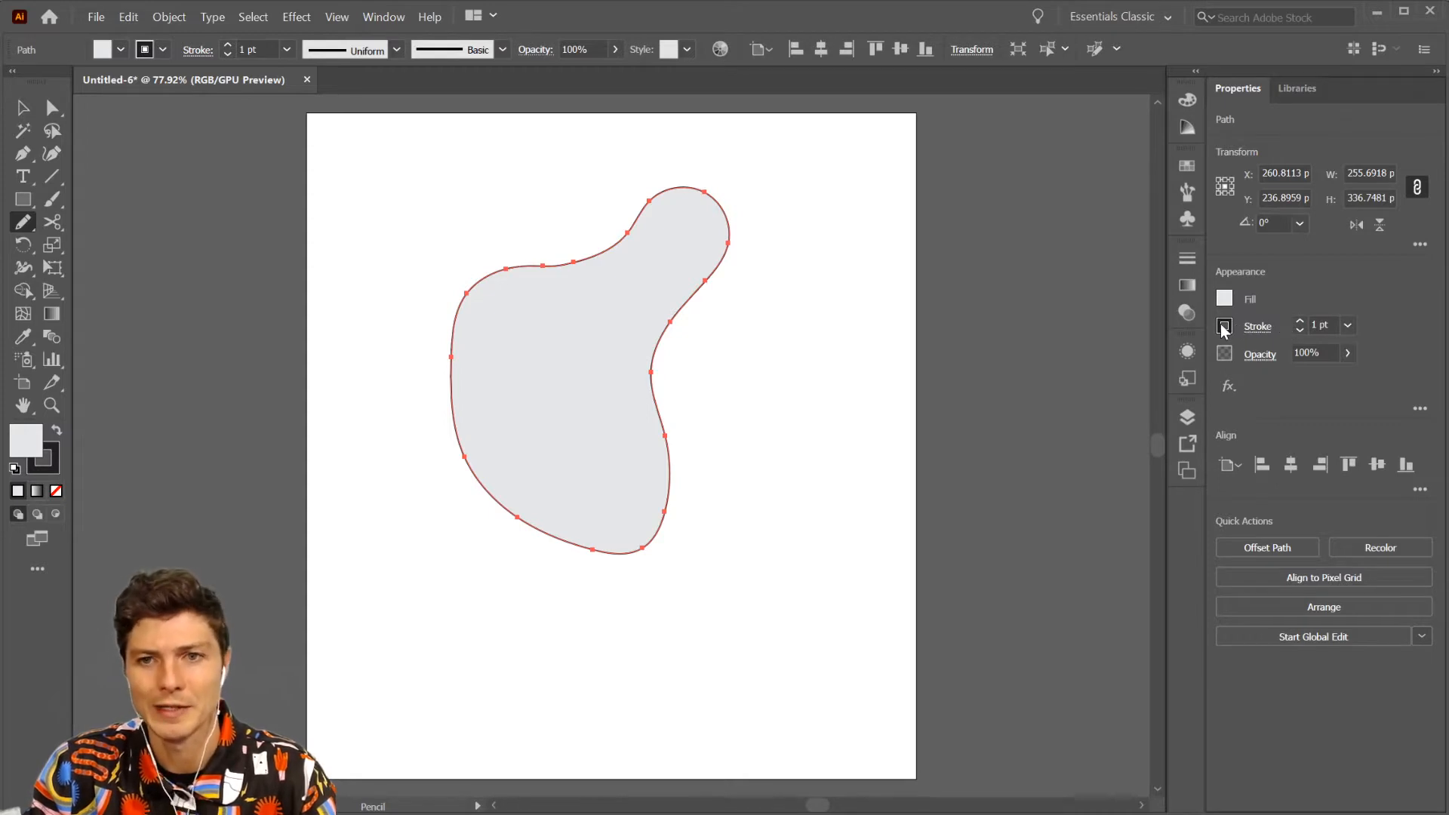
key(v)
key(Delete)
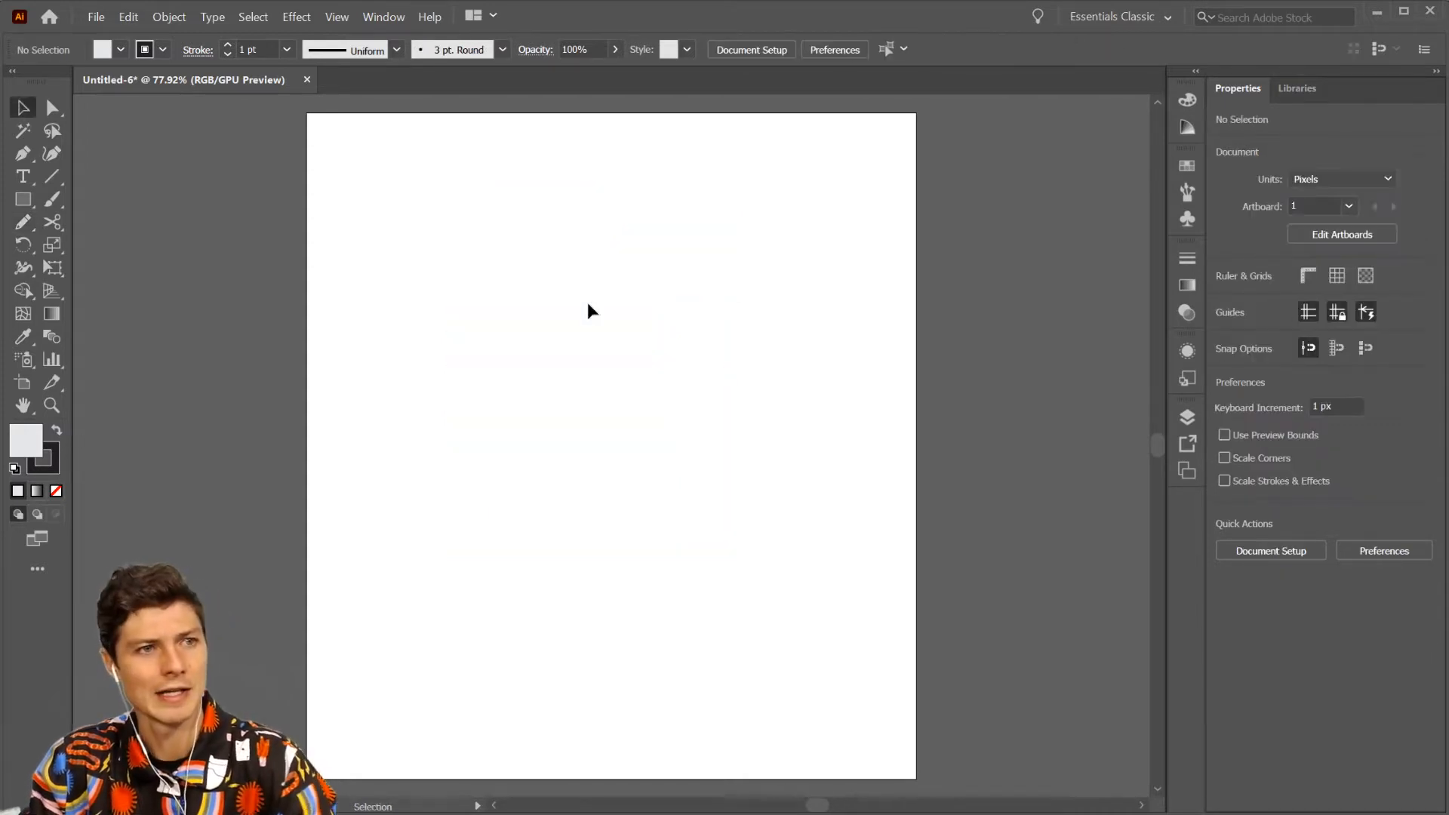
- Review the Pencil tool's fidelity, fill and path-closing options and accept them
double_click(25, 218)
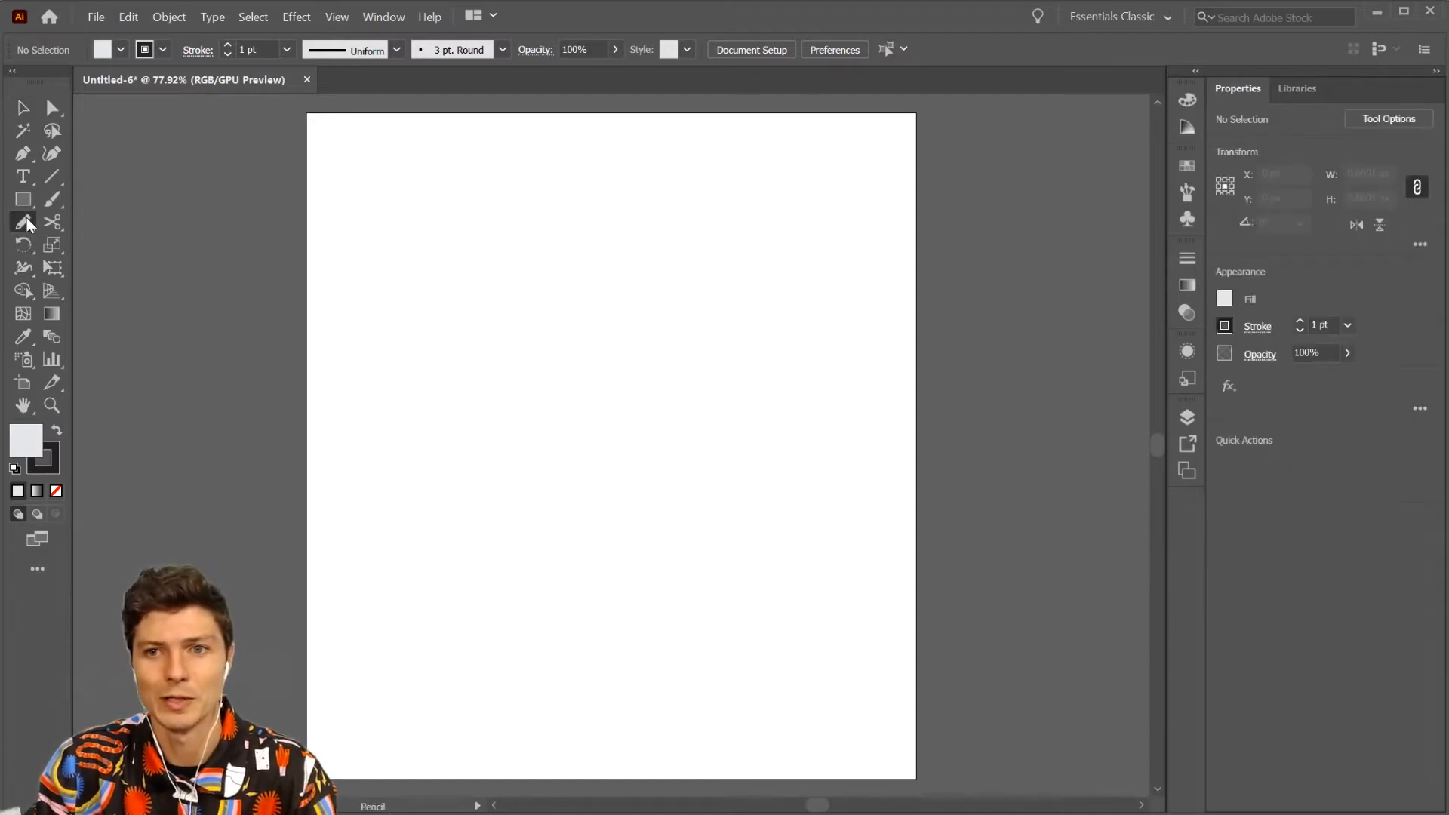
mouse_move(1165, 490)
mouse_down()
mouse_move(792, 200)
mouse_move(918, 259)
mouse_up()
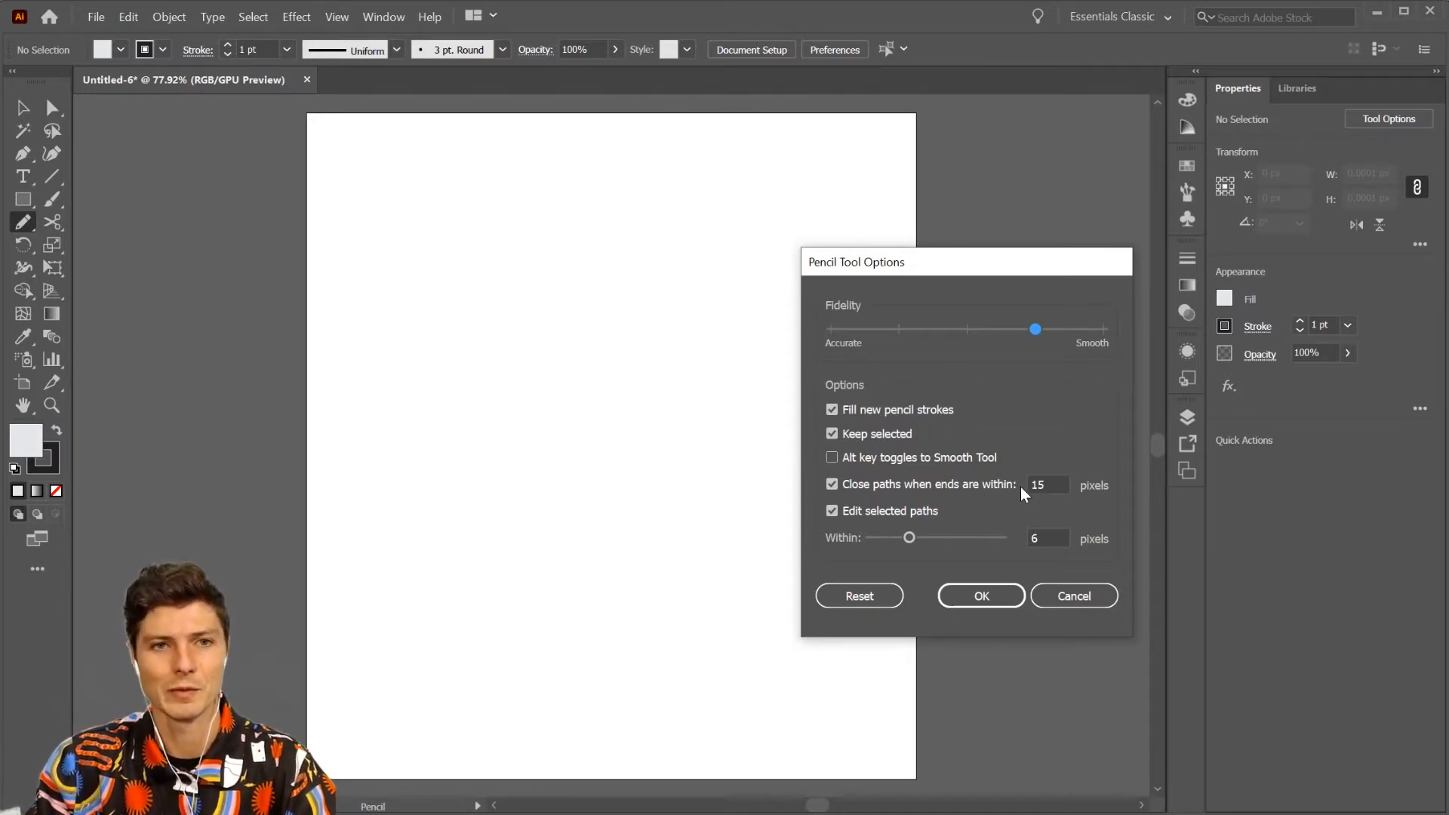
click(982, 596)
- Draw a closed freeform shape about 369 by 336 px with the Pencil tool and delete it
mouse_move(589, 246)
mouse_down()
mouse_move(532, 250)
mouse_move(443, 345)
mouse_move(426, 475)
mouse_move(455, 560)
mouse_move(536, 596)
mouse_move(624, 572)
mouse_move(651, 453)
mouse_move(767, 434)
mouse_move(827, 373)
mouse_move(802, 296)
mouse_move(686, 249)
mouse_move(597, 252)
mouse_up()
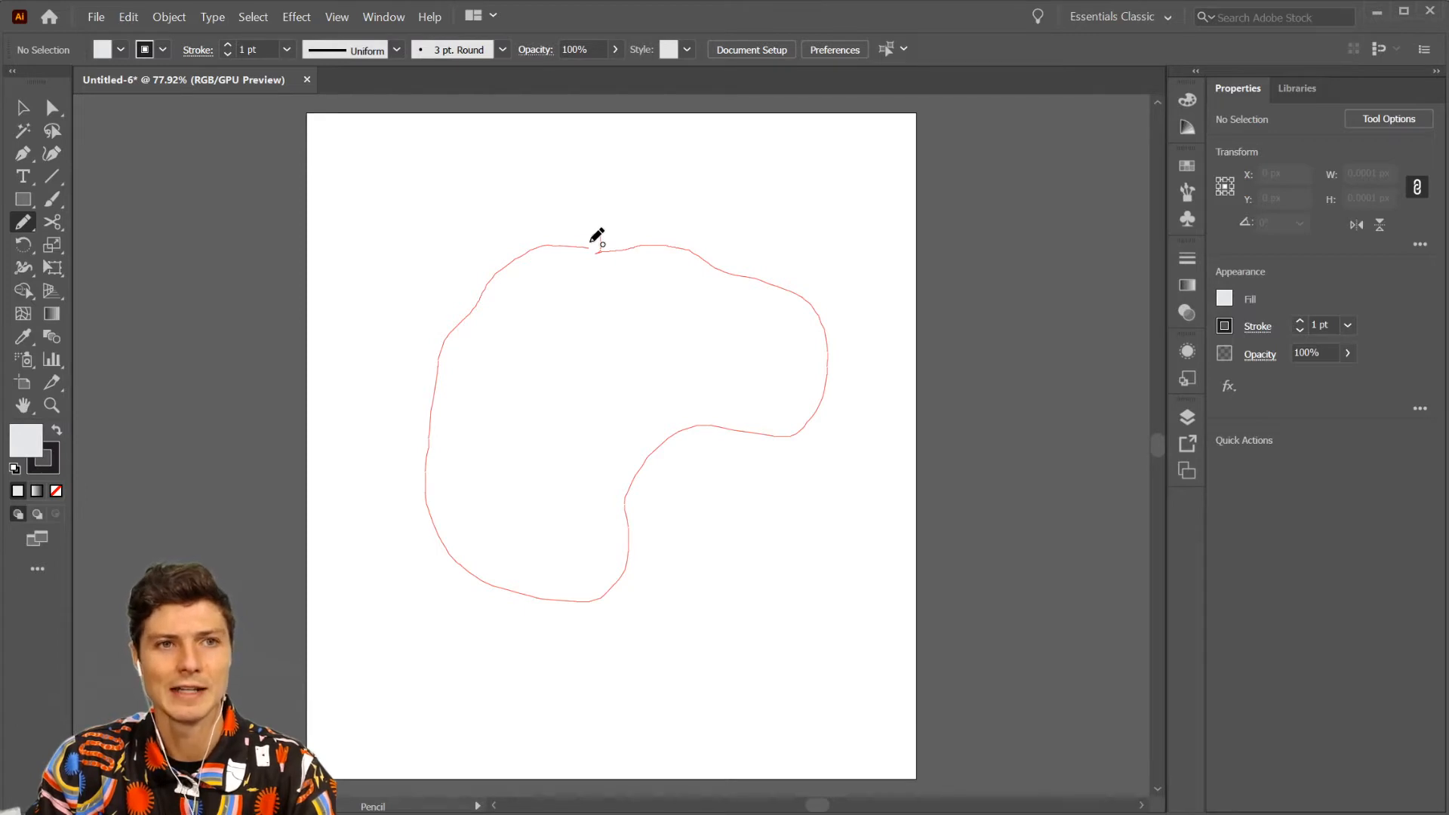
drag(591, 242, 591, 241)
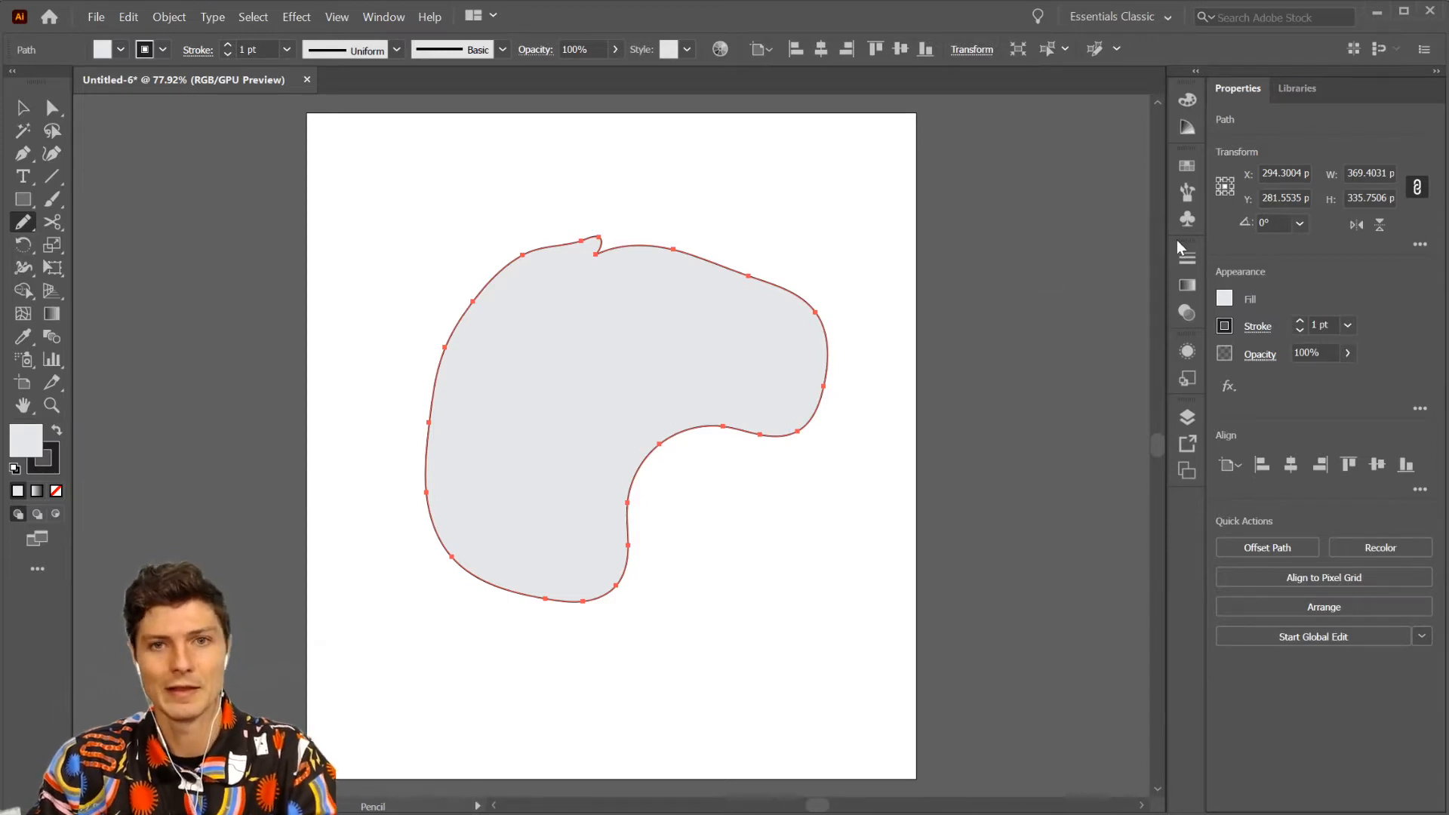
key(Delete)
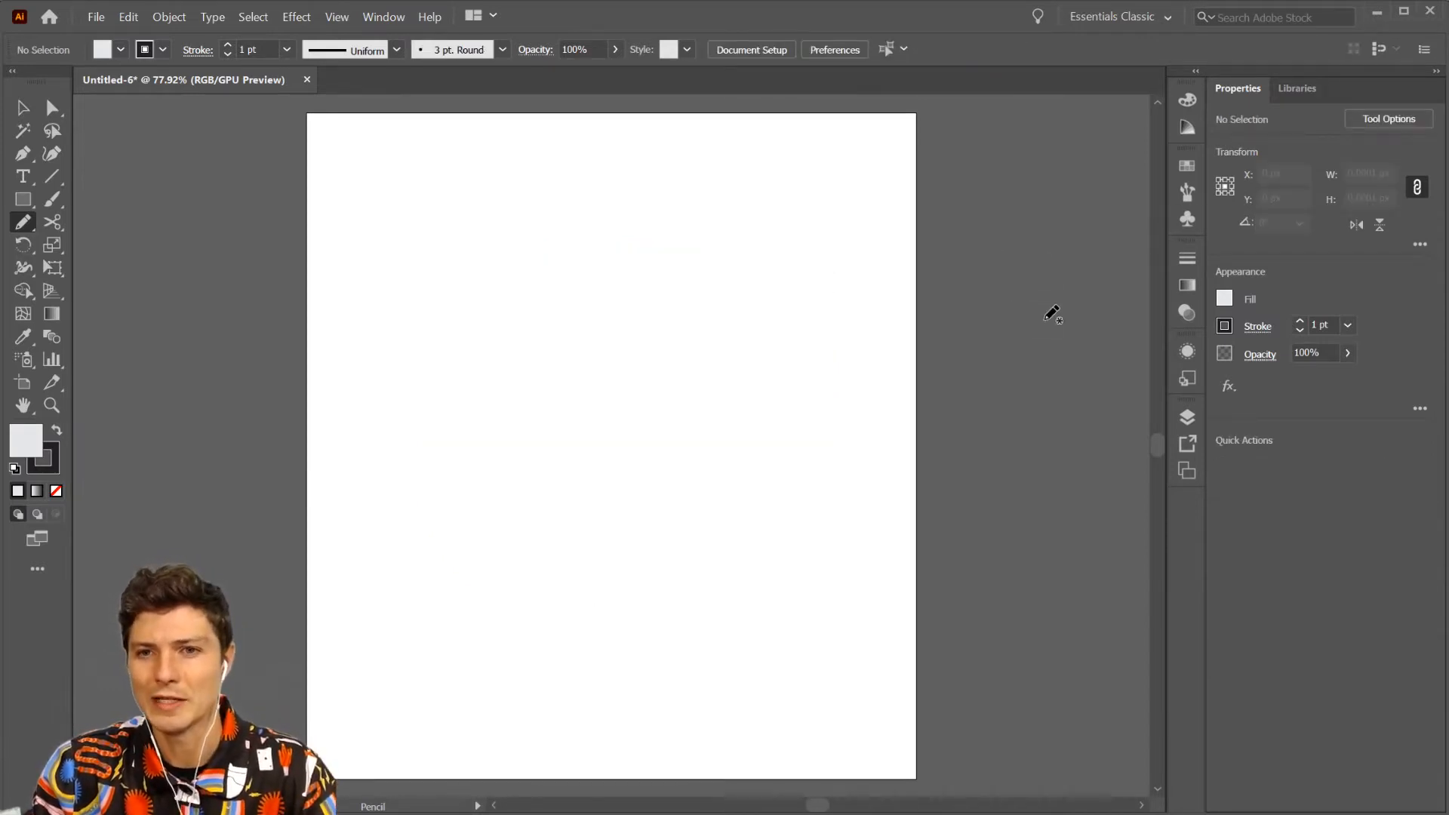
- Set the fill for new shapes to black and the stroke to None
click(1224, 299)
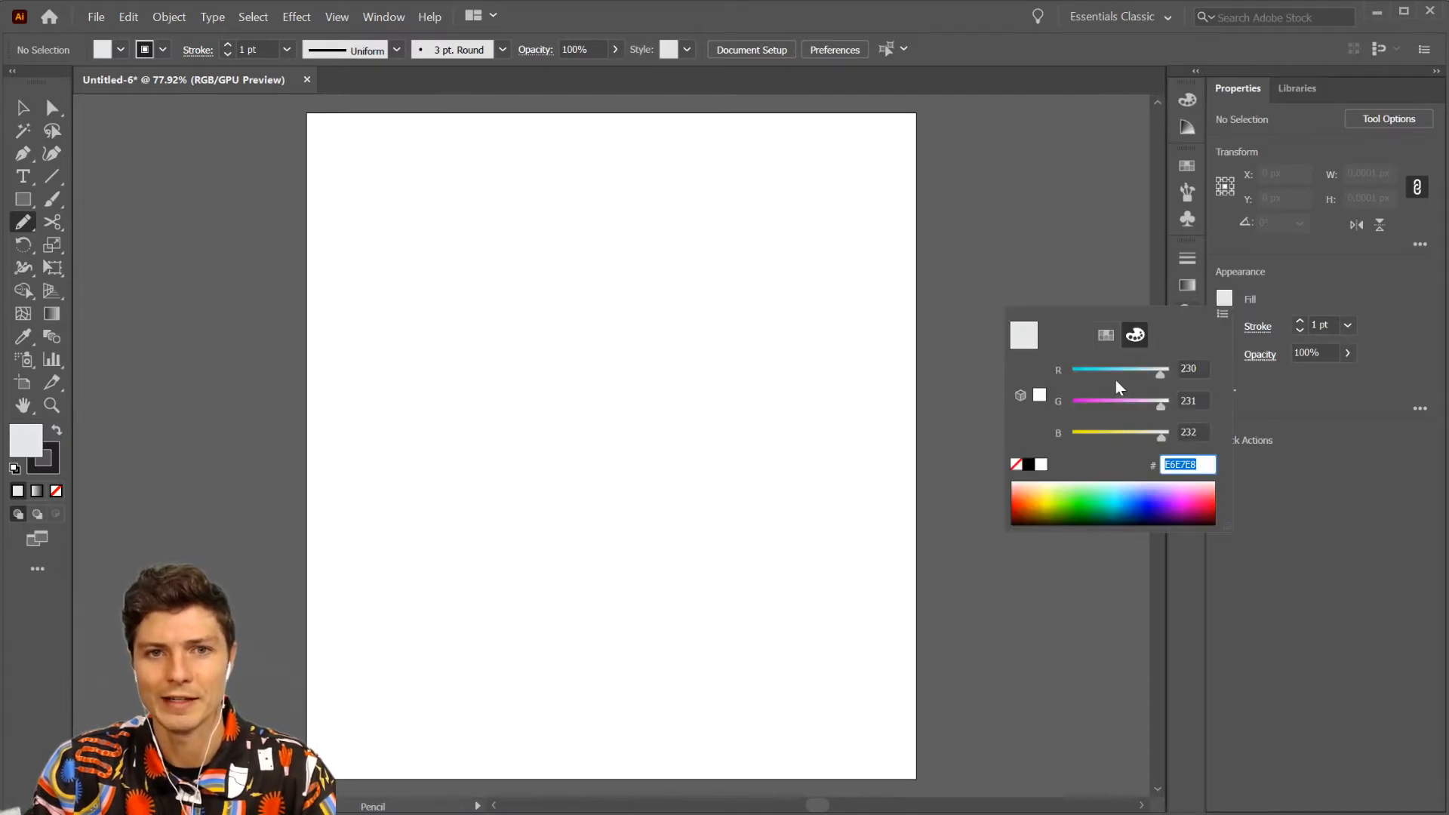
click(1027, 464)
click(1322, 296)
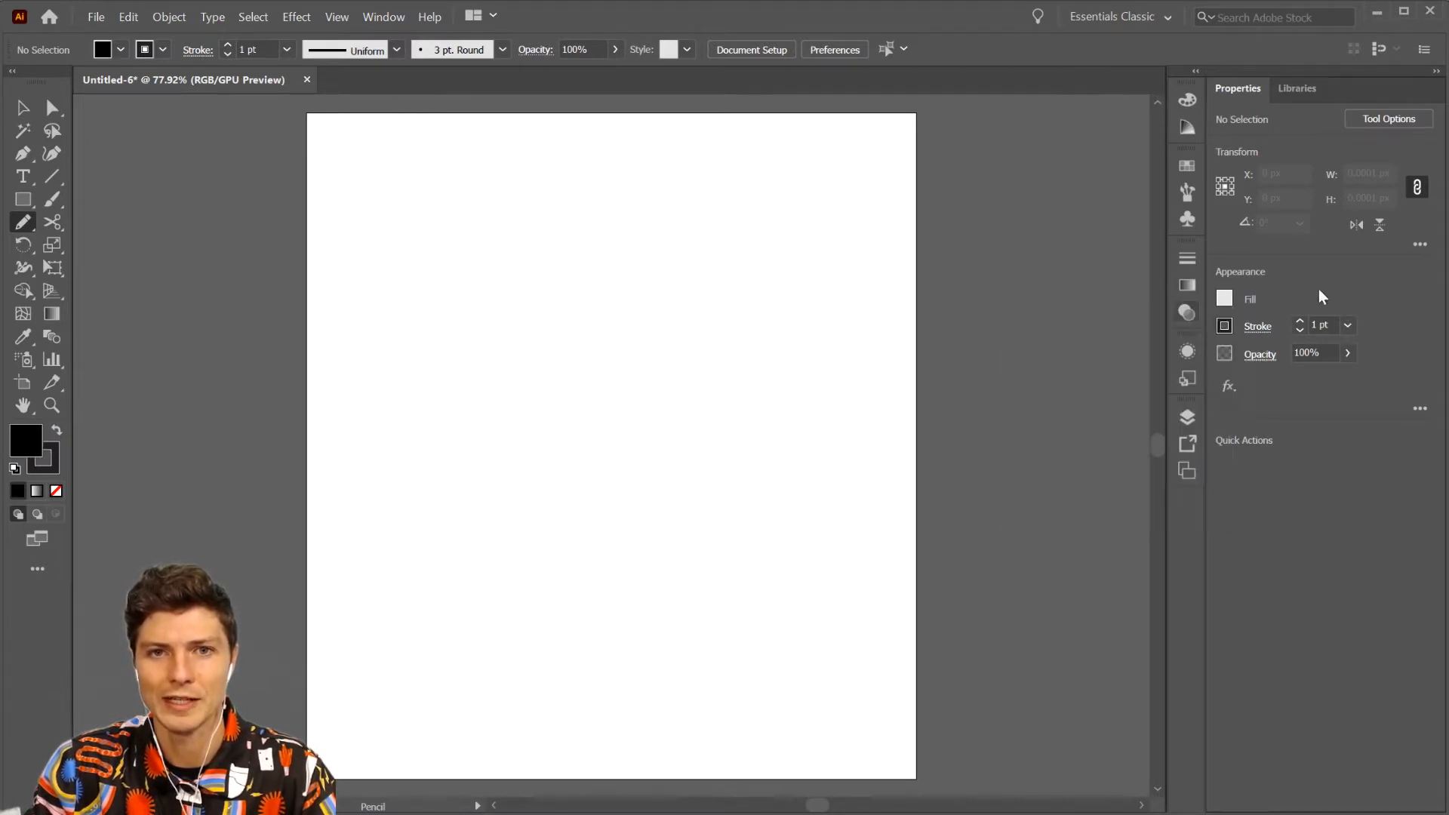
click(1224, 326)
click(1016, 395)
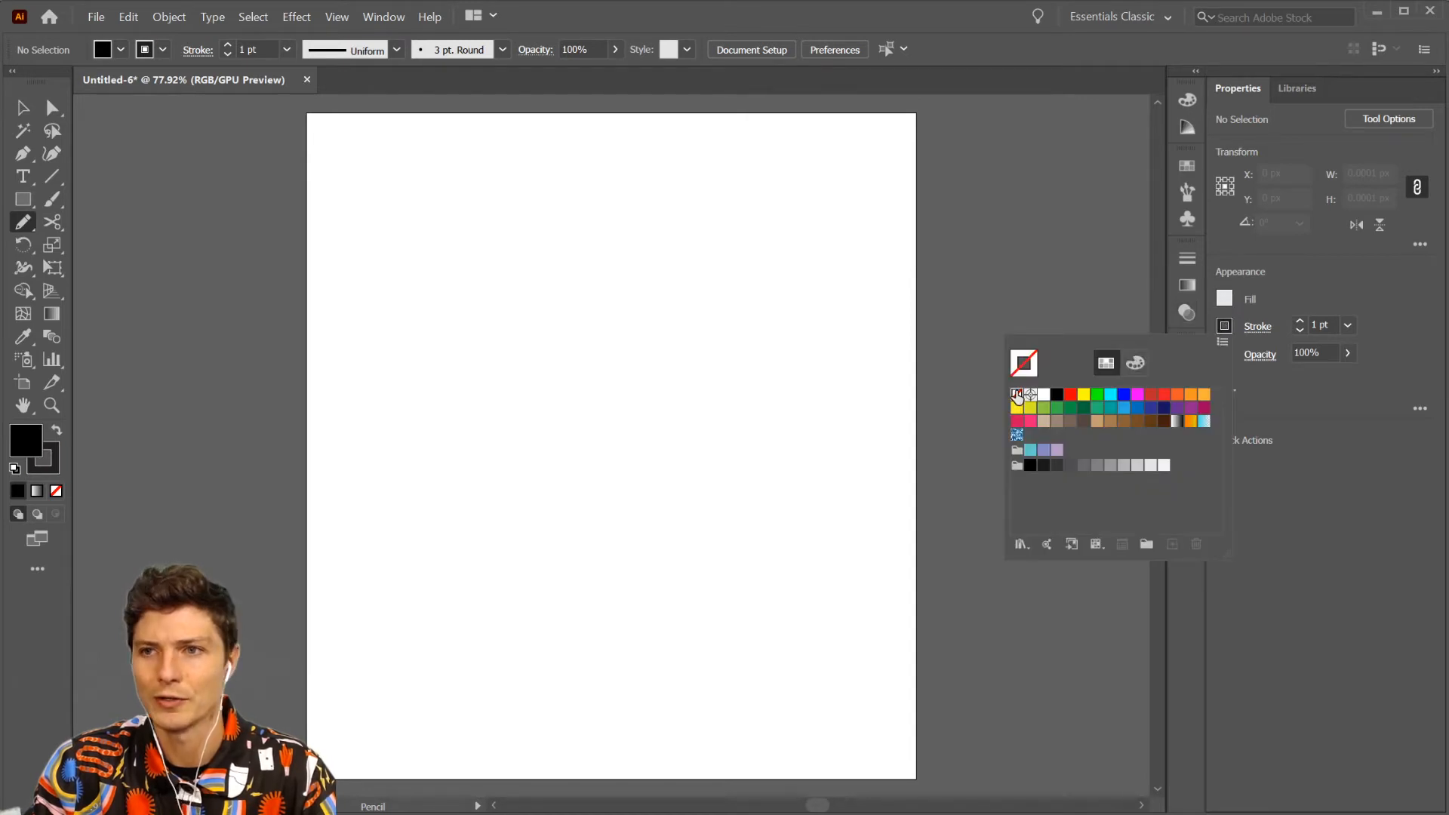
click(593, 257)
- Draw a black freeform shape about 341 by 274 px with the Pencil tool and delete it
mouse_move(604, 217)
mouse_down()
mouse_move(580, 448)
mouse_move(665, 297)
mouse_move(766, 229)
mouse_move(673, 185)
mouse_move(599, 217)
mouse_up()
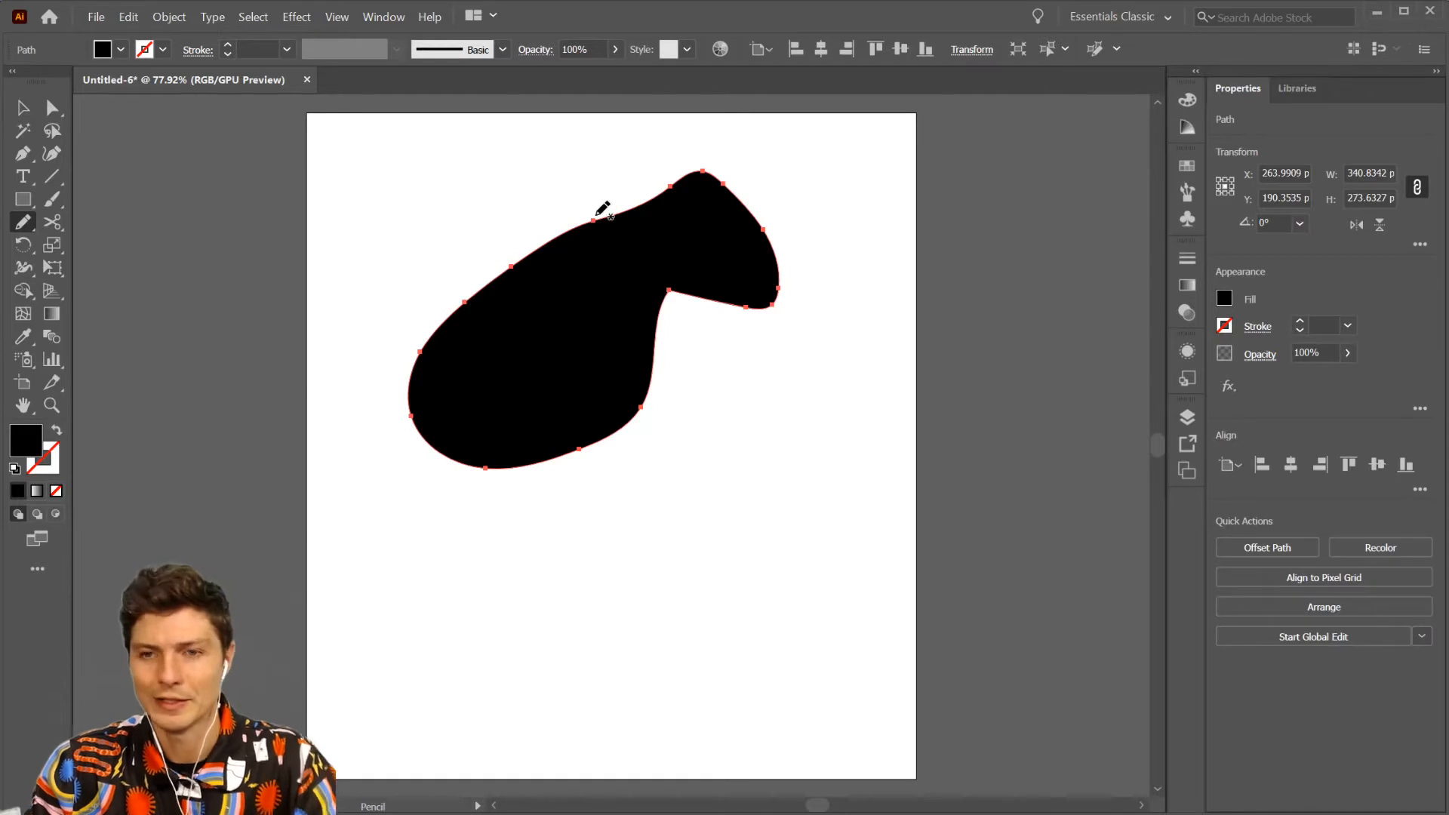
key(v)
key(Delete)
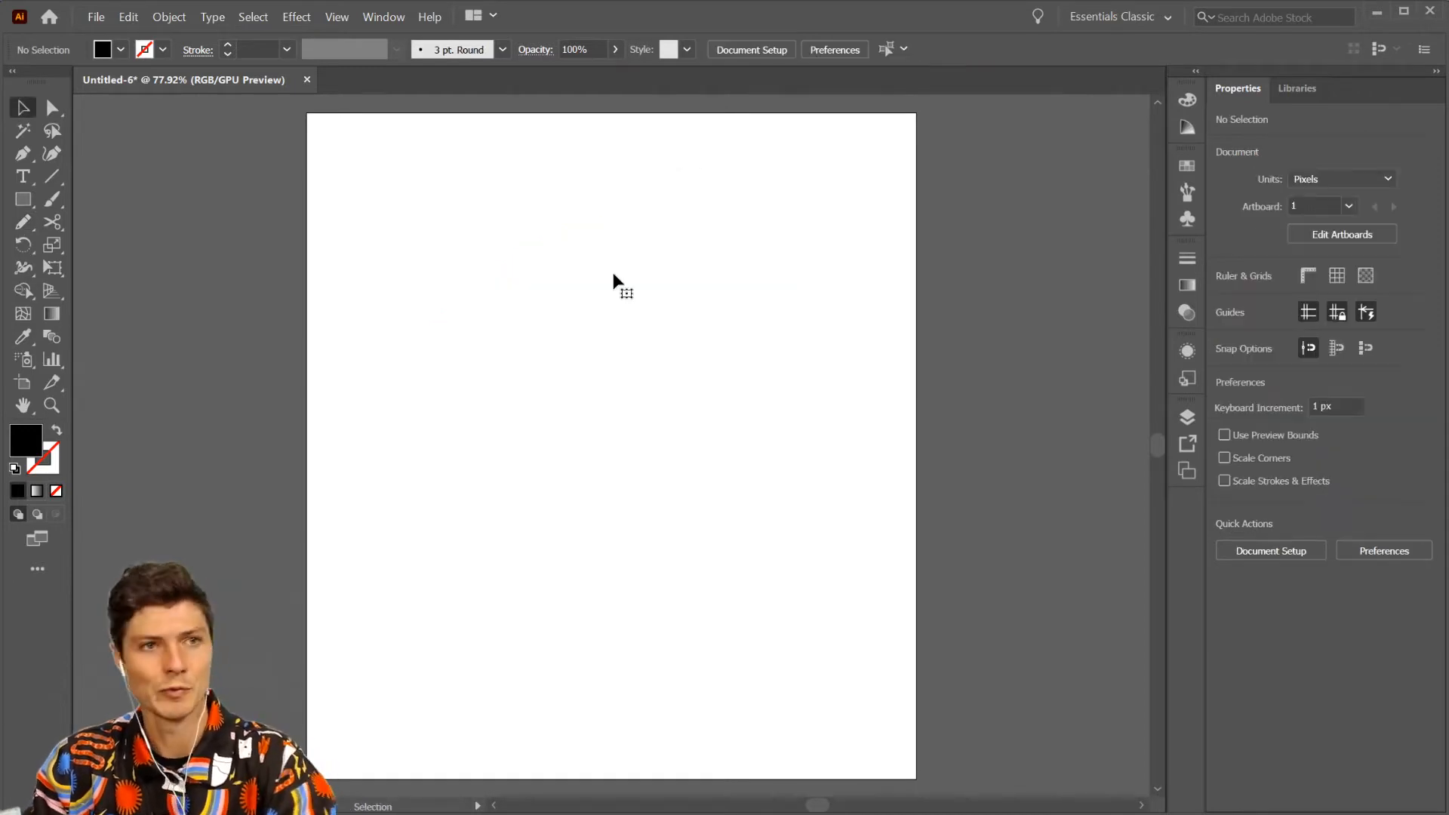
- Set the Pencil tool's fidelity to the fully Accurate end in its options
double_click(23, 222)
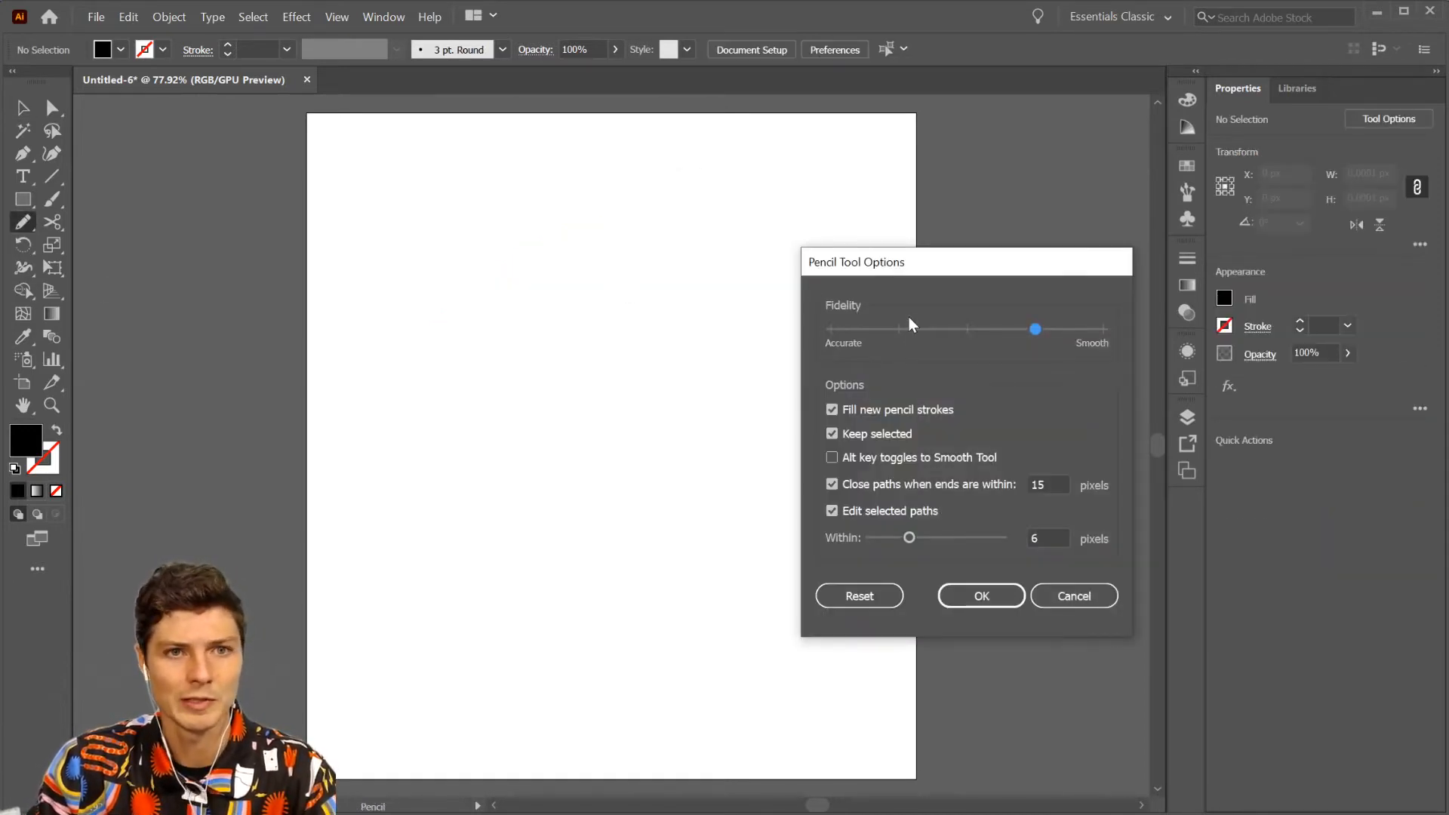
drag(913, 332, 831, 330)
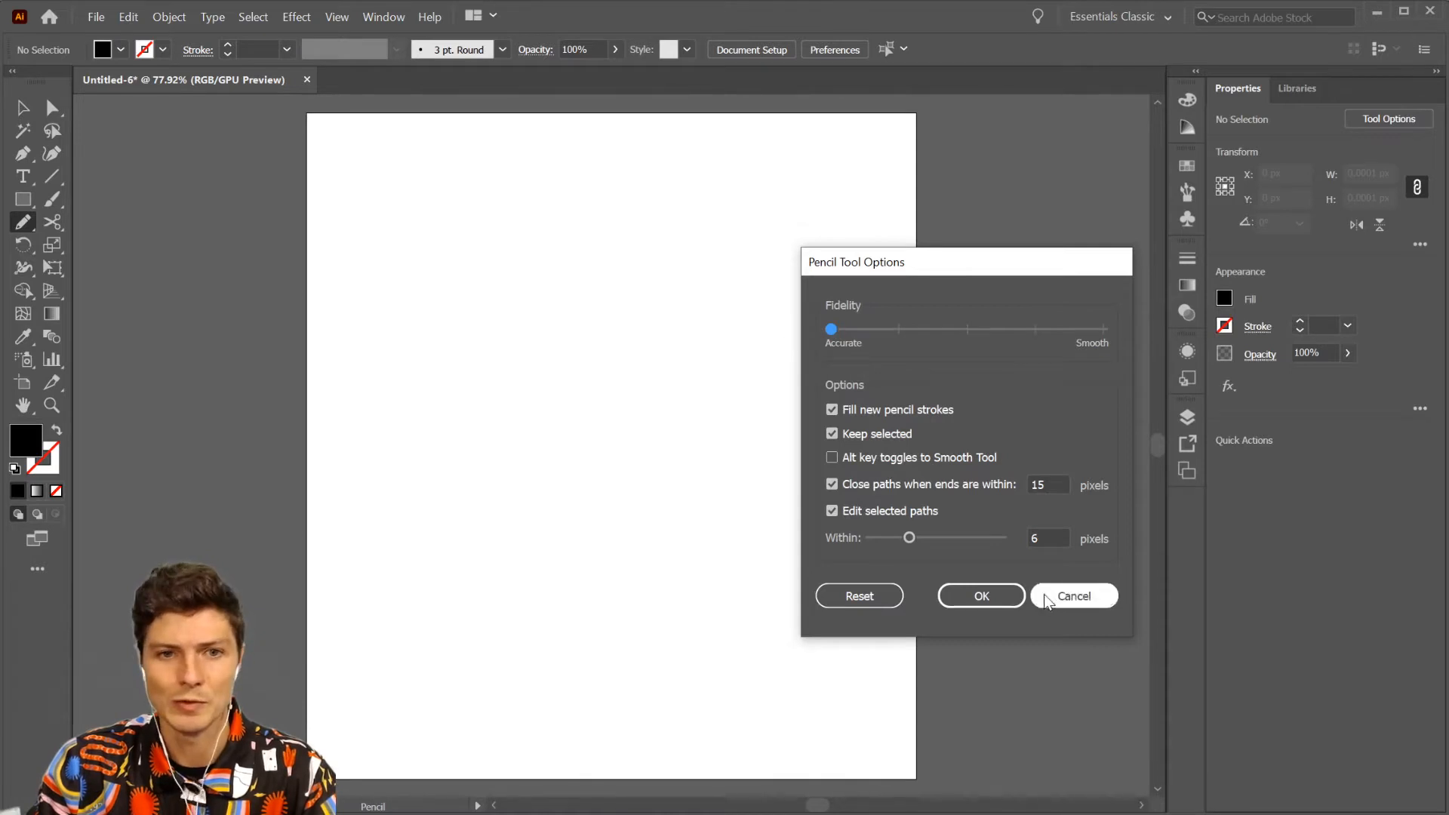
click(981, 596)
- Draw two jagged black shapes with the Pencil tool, about 259 by 367 px and 142 by 310 px, and delete both
mouse_move(521, 220)
mouse_down()
mouse_move(456, 266)
mouse_move(453, 562)
mouse_move(609, 552)
mouse_move(621, 344)
mouse_move(680, 247)
mouse_move(534, 221)
mouse_up()
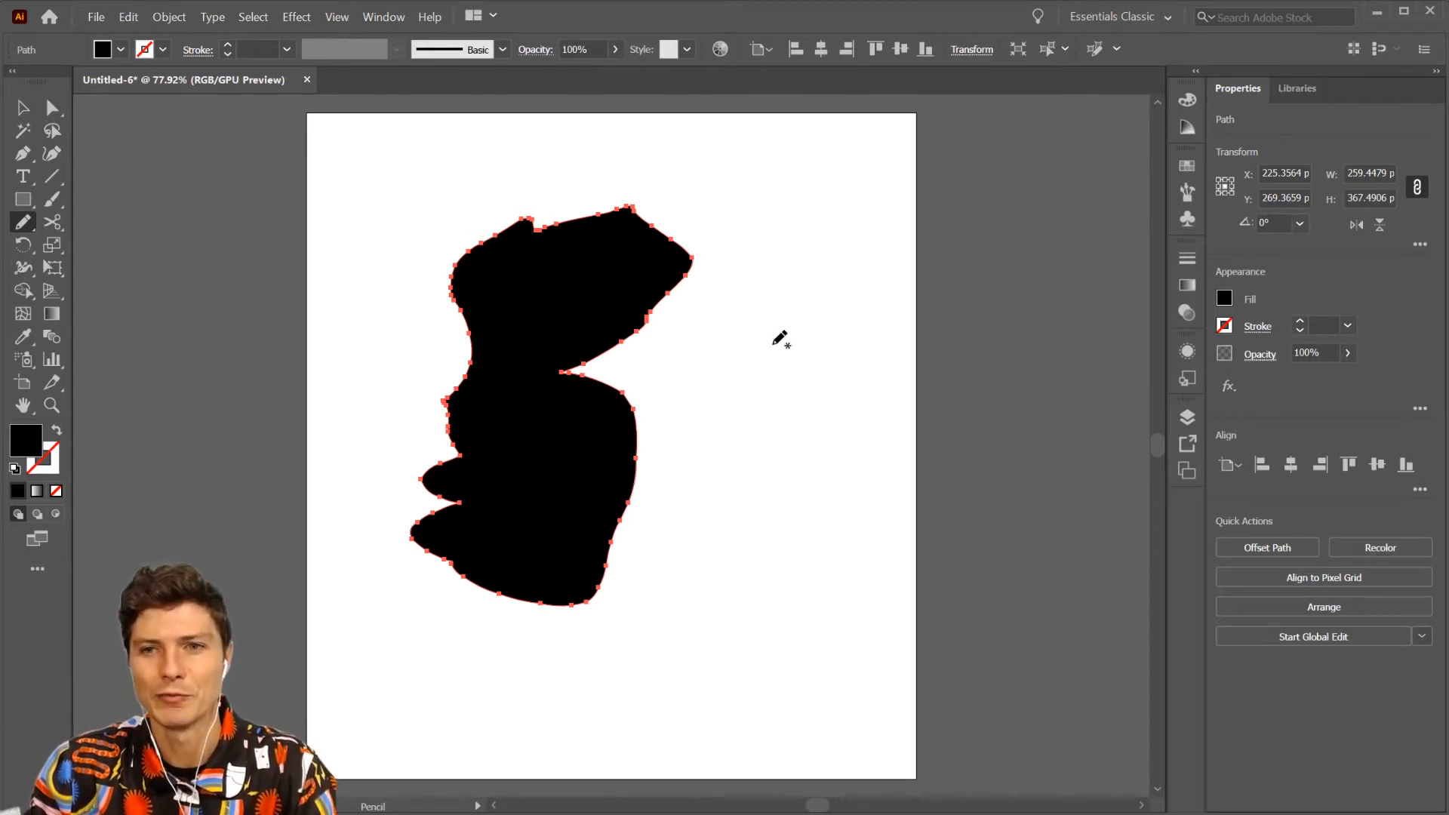
mouse_move(773, 344)
mouse_down()
mouse_move(722, 539)
mouse_move(719, 623)
mouse_move(811, 648)
mouse_move(811, 490)
mouse_move(848, 390)
mouse_move(851, 322)
mouse_move(772, 341)
mouse_up()
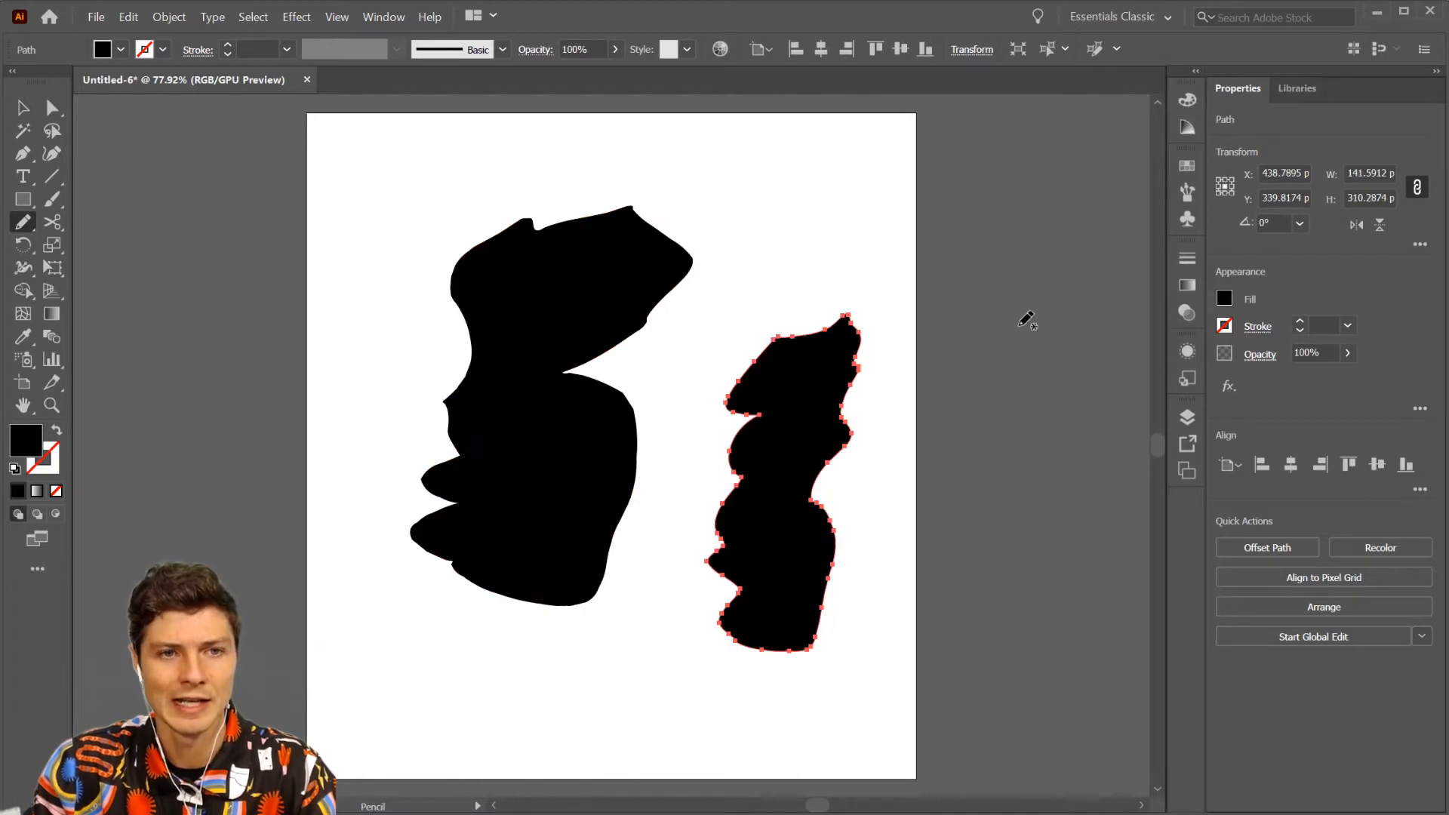
key(v)
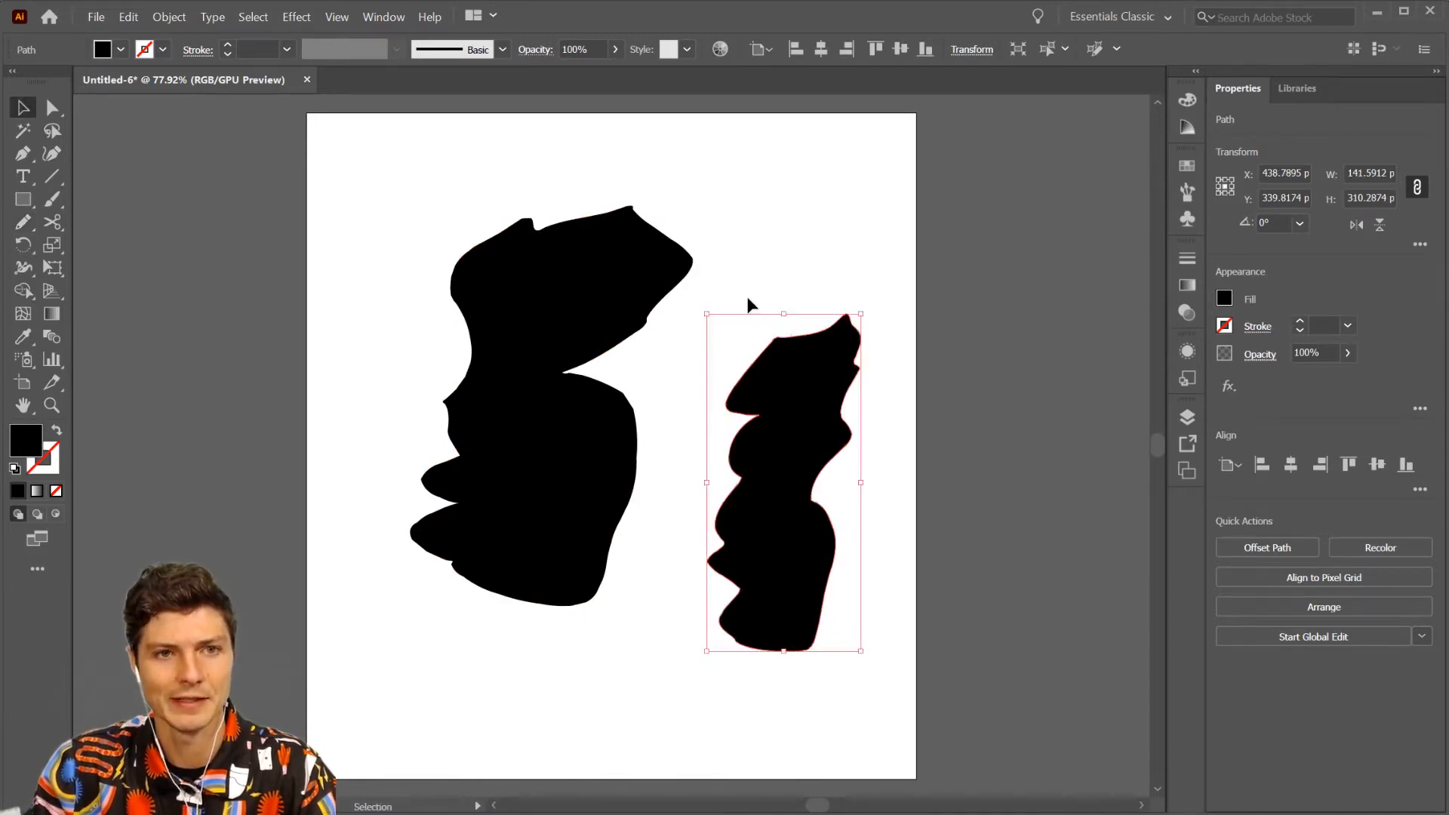
click(747, 302)
drag(804, 450, 824, 370)
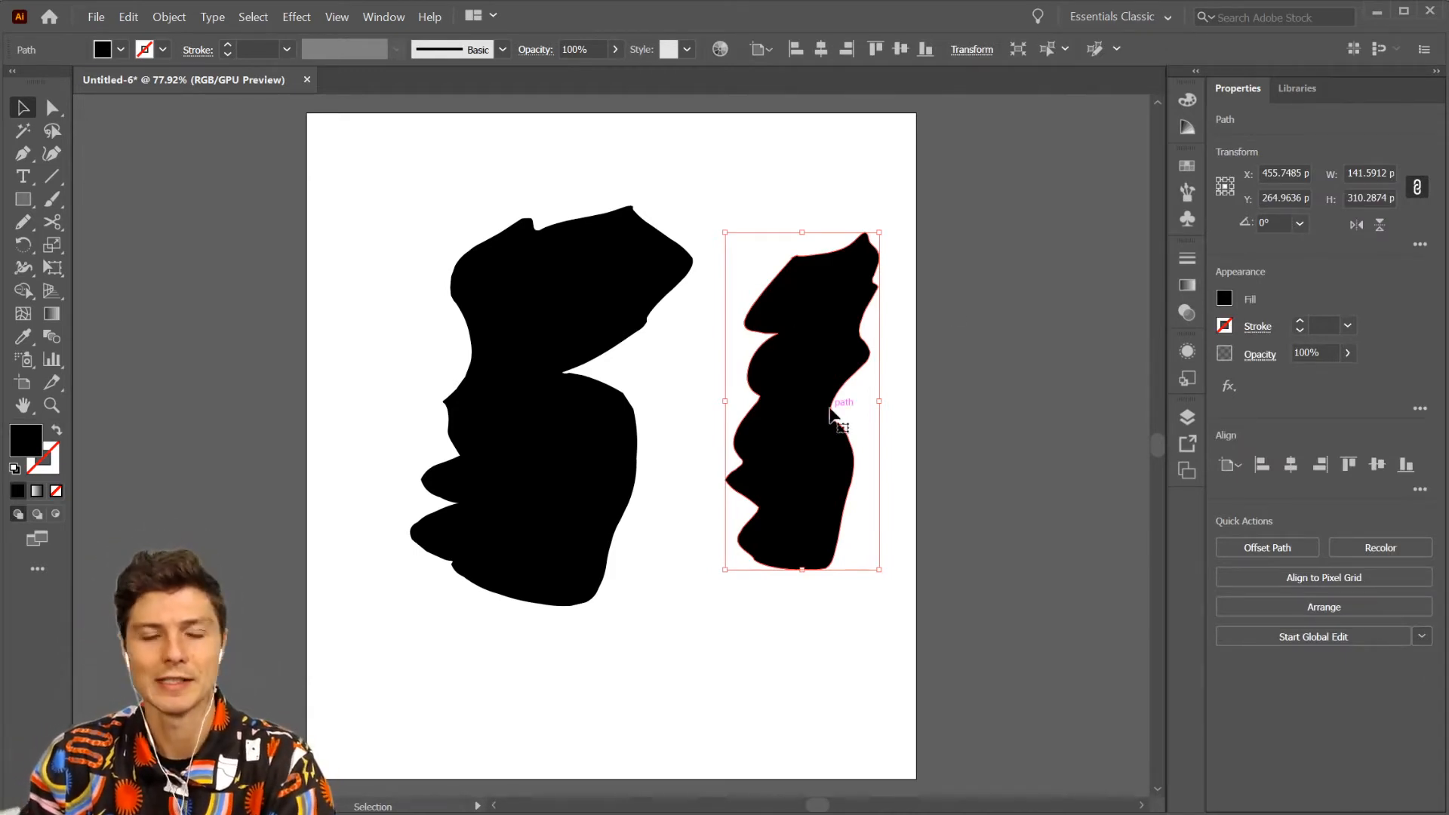
key(Delete)
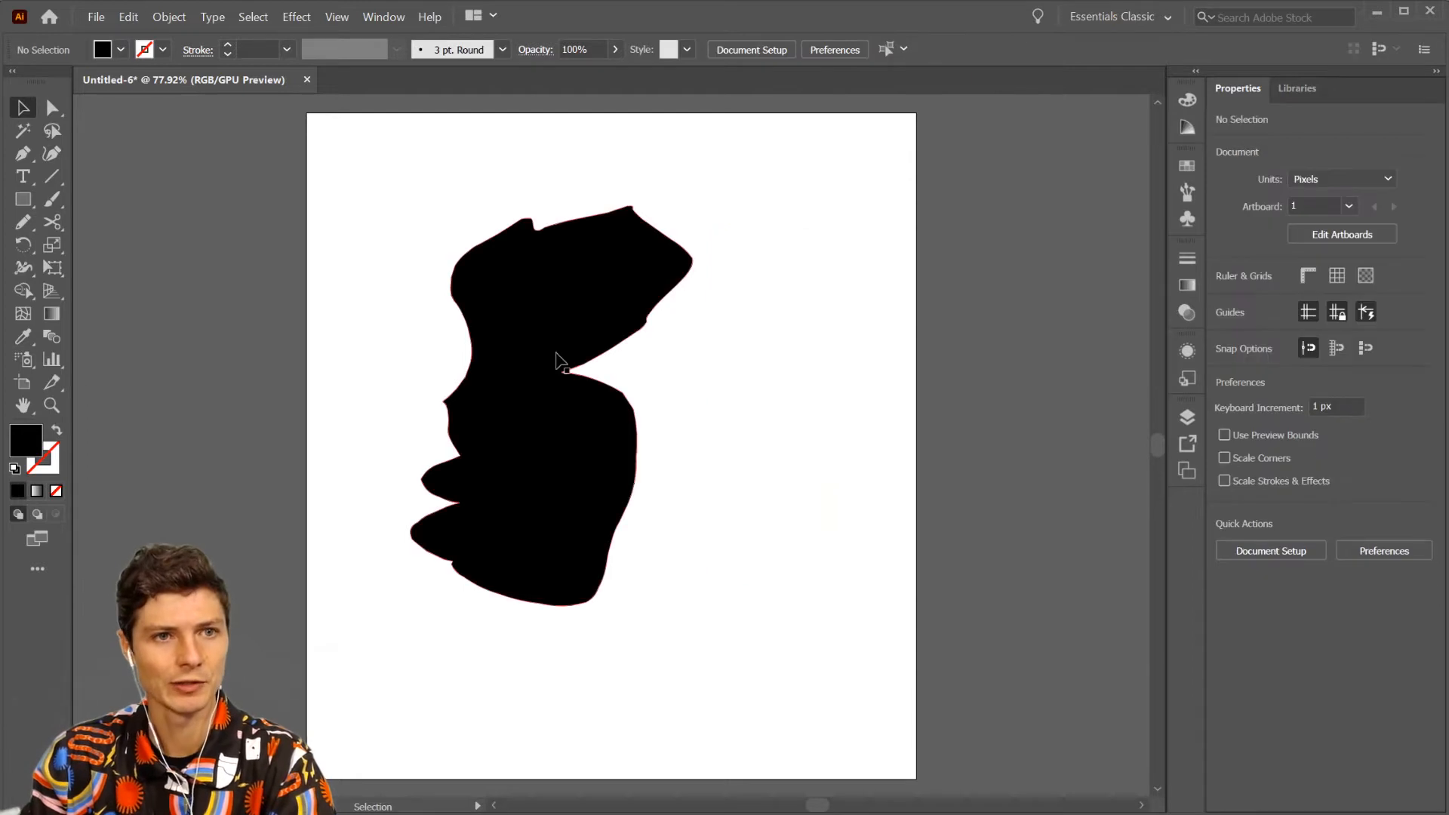
click(555, 351)
key(Delete)
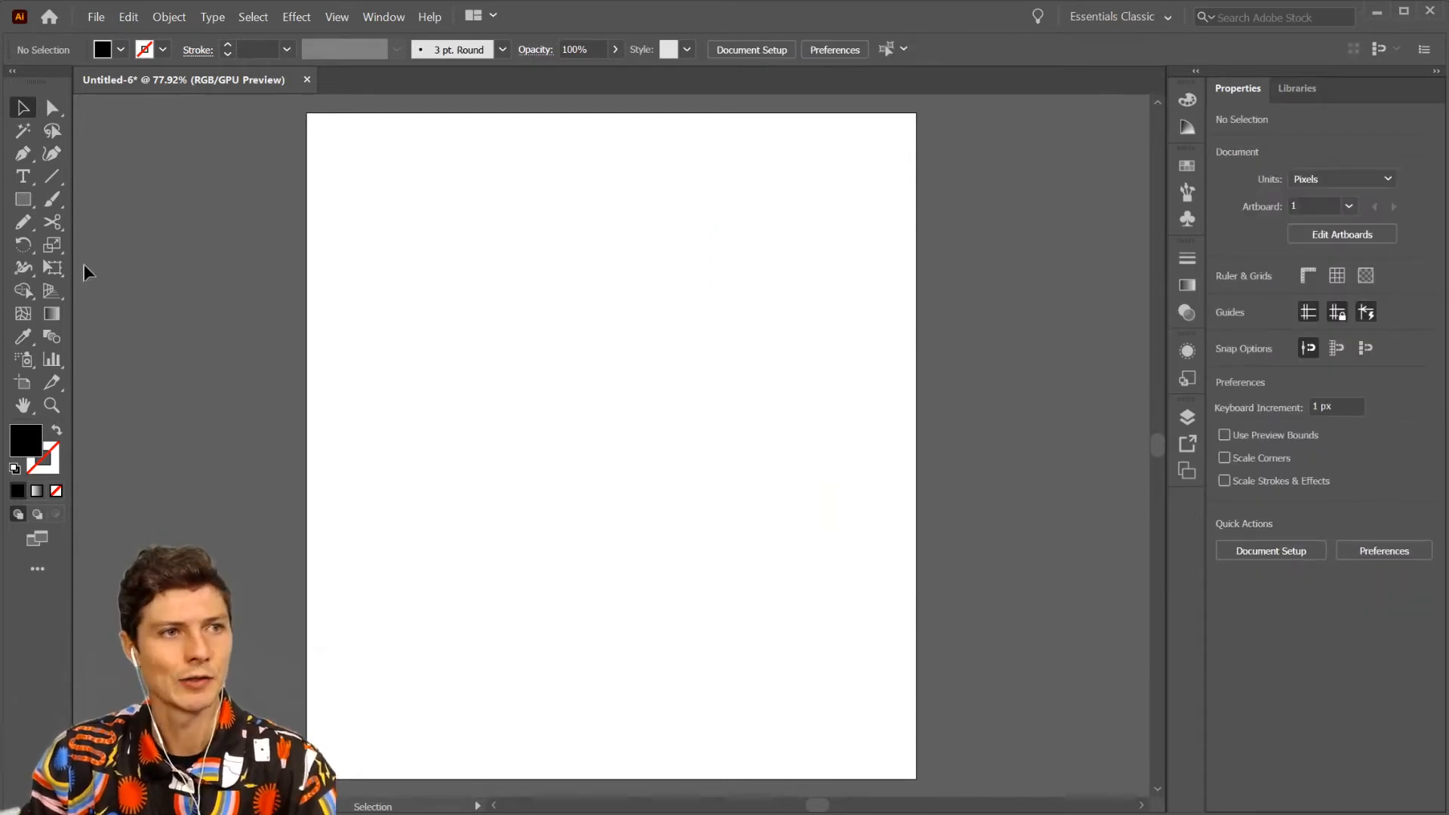
- Check the Pencil tool's options again with fidelity at Accurate and accept them
double_click(17, 224)
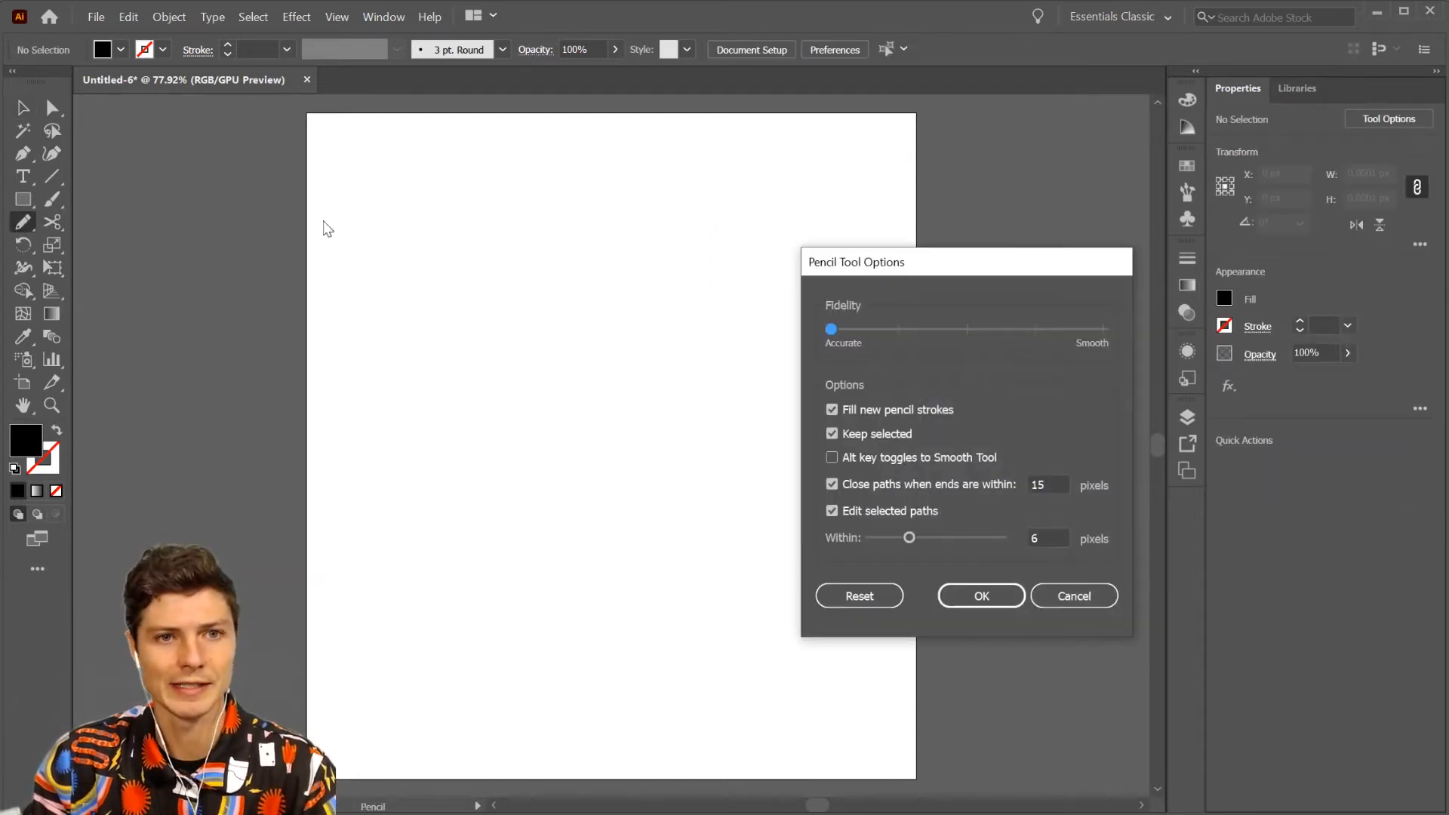
drag(903, 275, 887, 258)
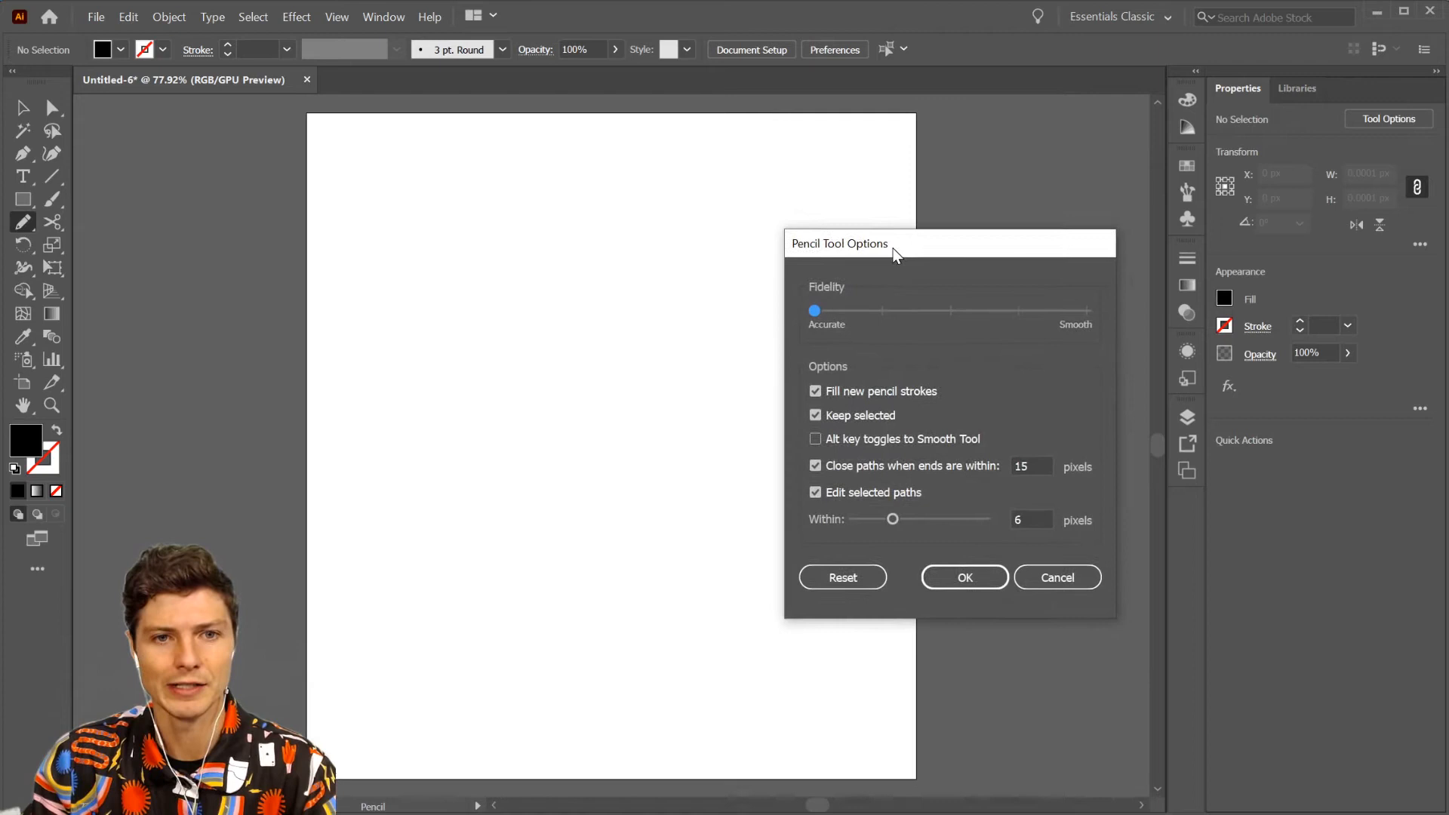
click(964, 582)
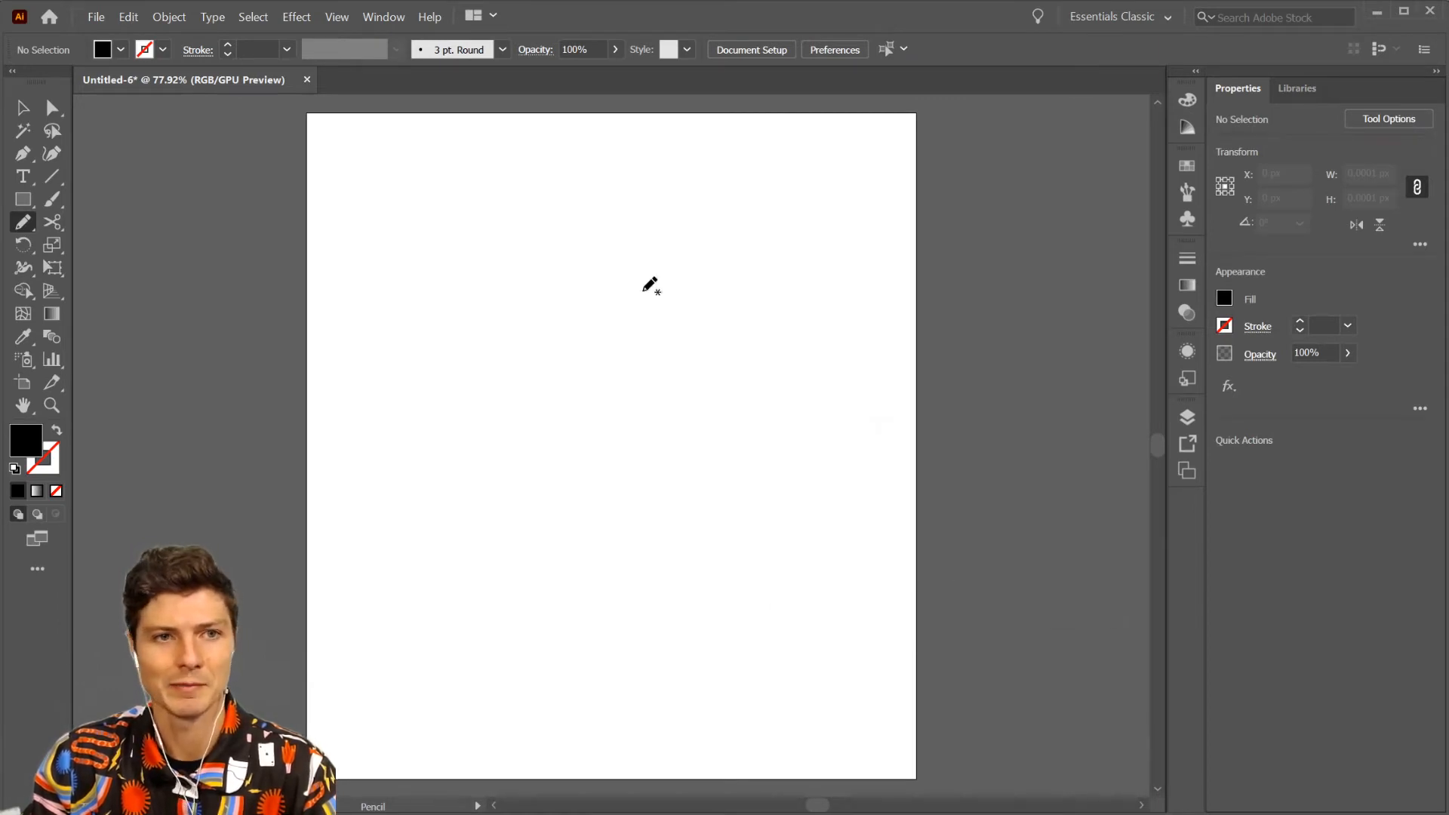
- Draw a rounded blob about 368 by 368 px and an arched shape about 412 by 121 px with the Pencil tool, and delete both
mouse_move(643, 290)
mouse_down()
mouse_move(524, 355)
mouse_move(600, 598)
mouse_move(854, 652)
mouse_move(885, 464)
mouse_move(754, 347)
mouse_move(642, 291)
mouse_up()
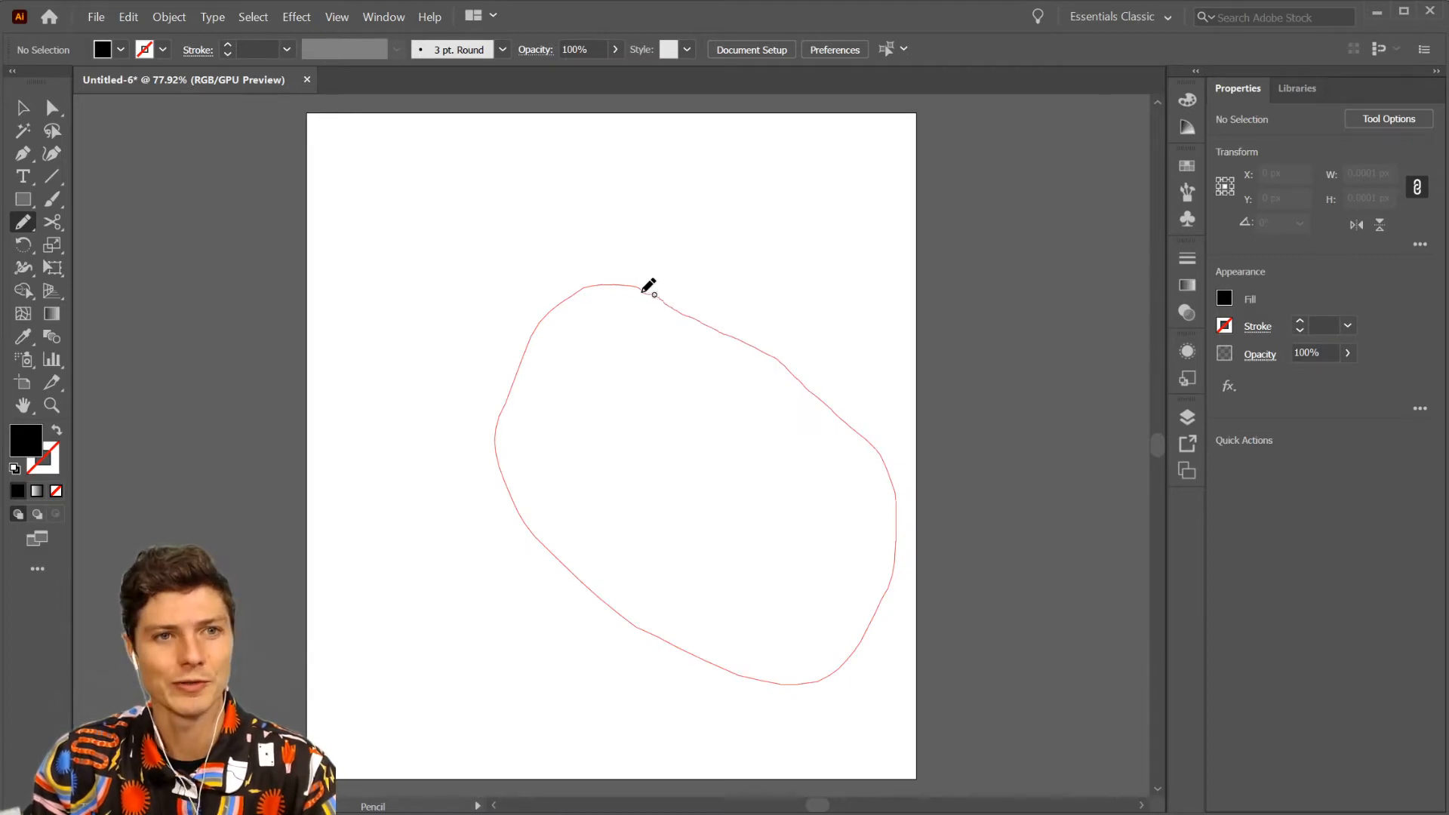
drag(642, 291, 642, 291)
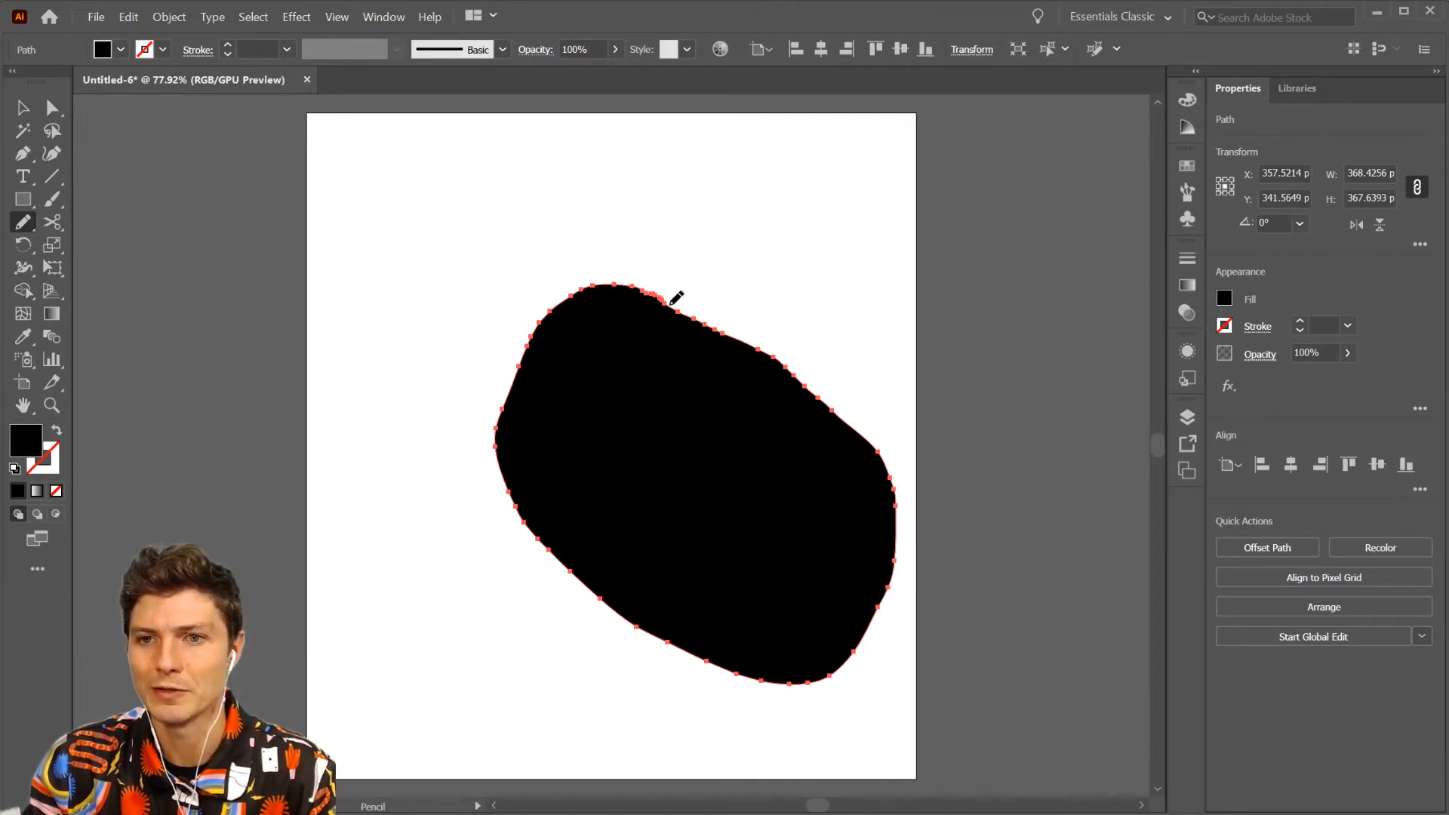
mouse_move(692, 159)
mouse_down()
mouse_move(432, 160)
mouse_move(842, 265)
mouse_move(852, 221)
mouse_move(816, 222)
mouse_move(692, 159)
mouse_up()
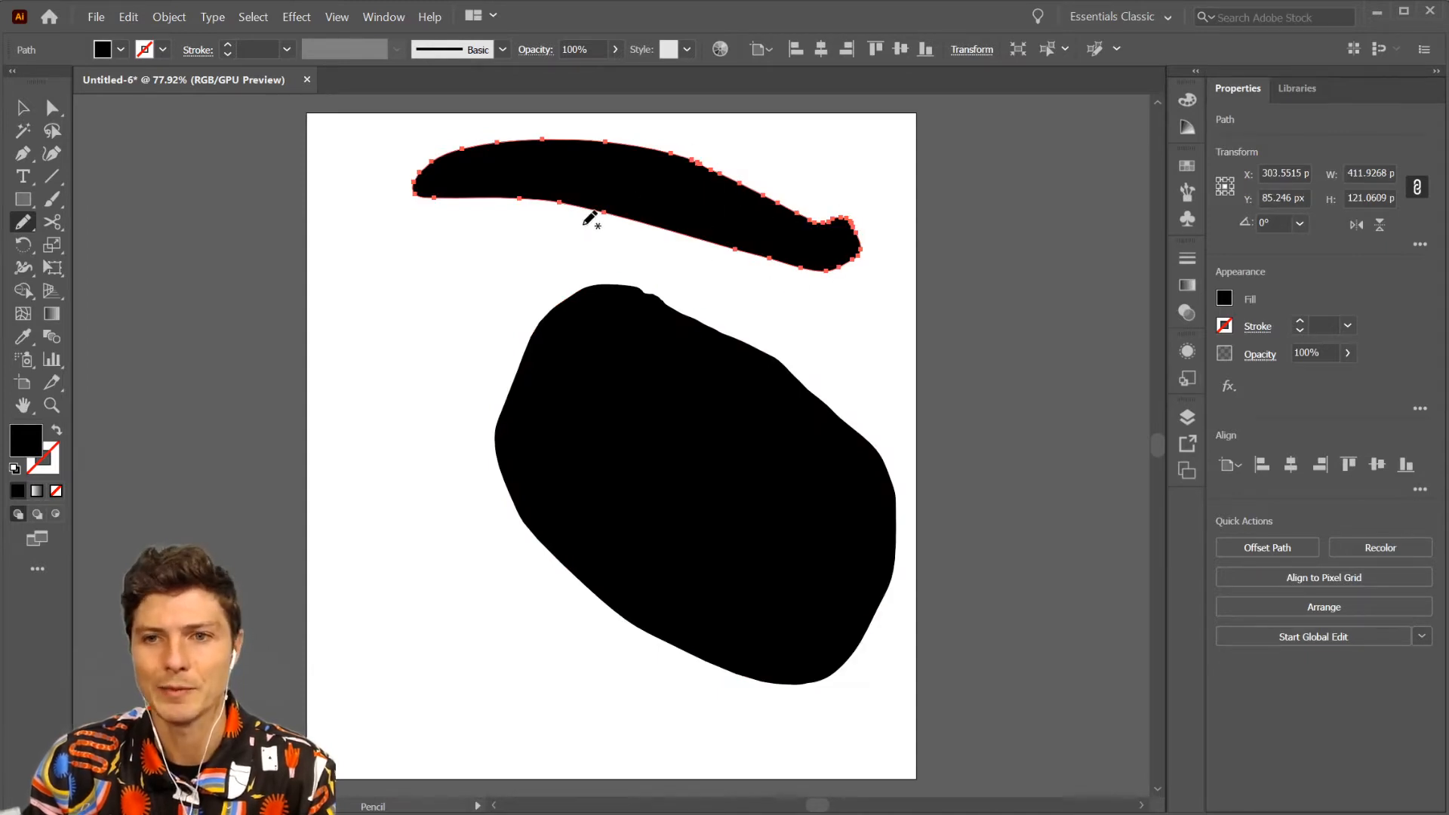
key(v)
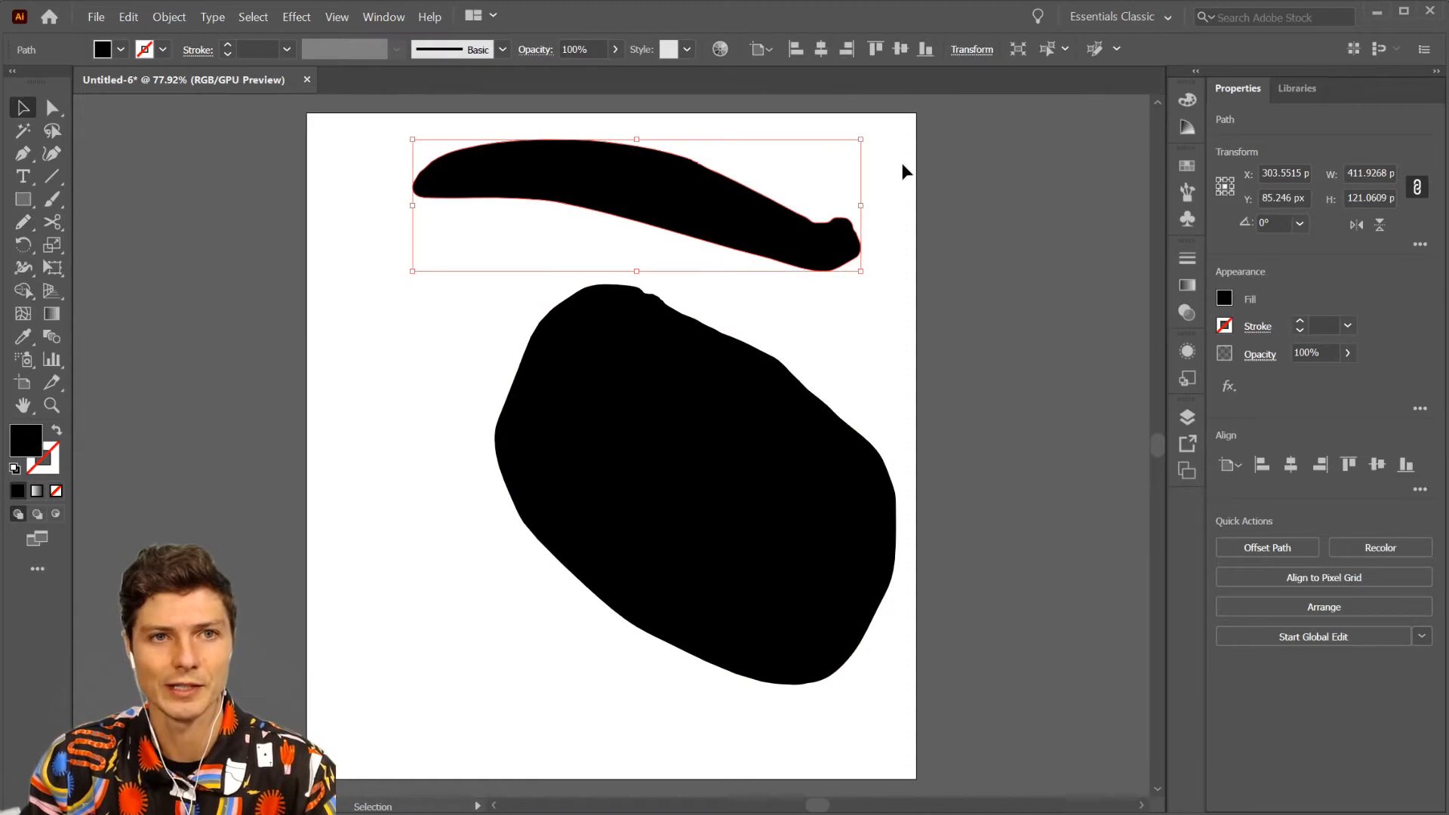
drag(905, 170, 644, 685)
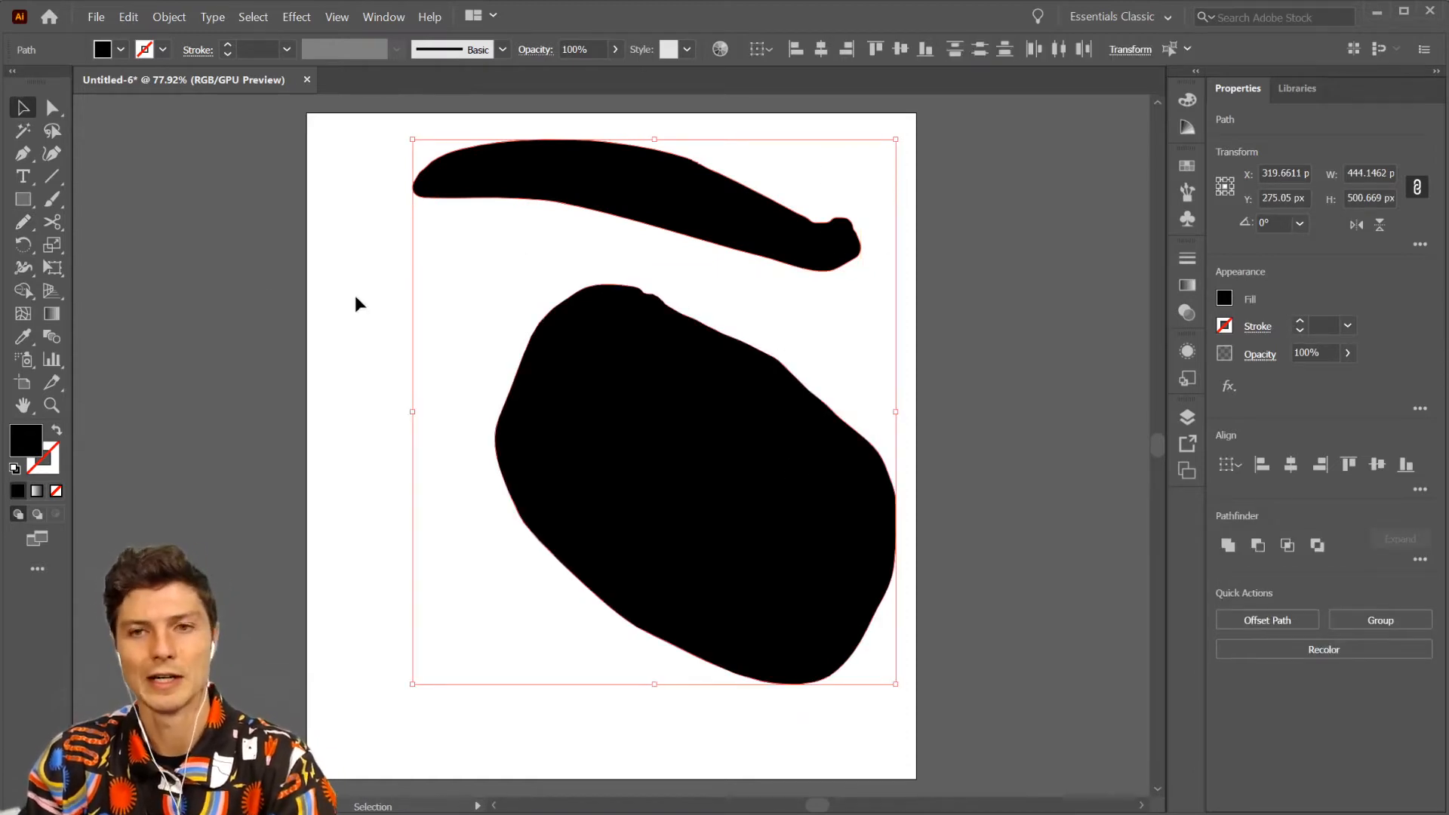
key(Delete)
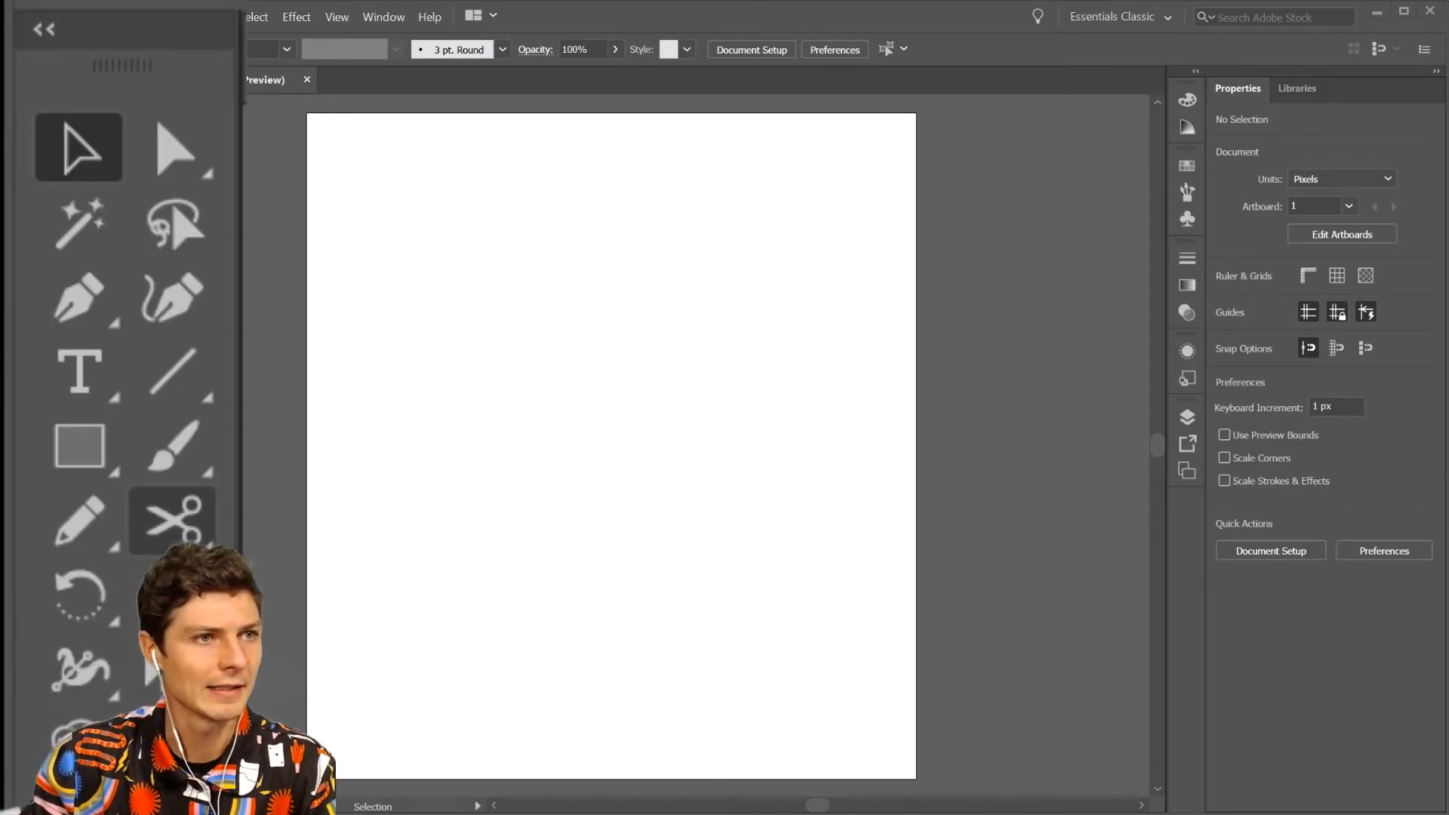
- Try a large hexagon with the Shaper tool, undo it, and draw a circle in the upper-left part of the artboard
click(96, 520)
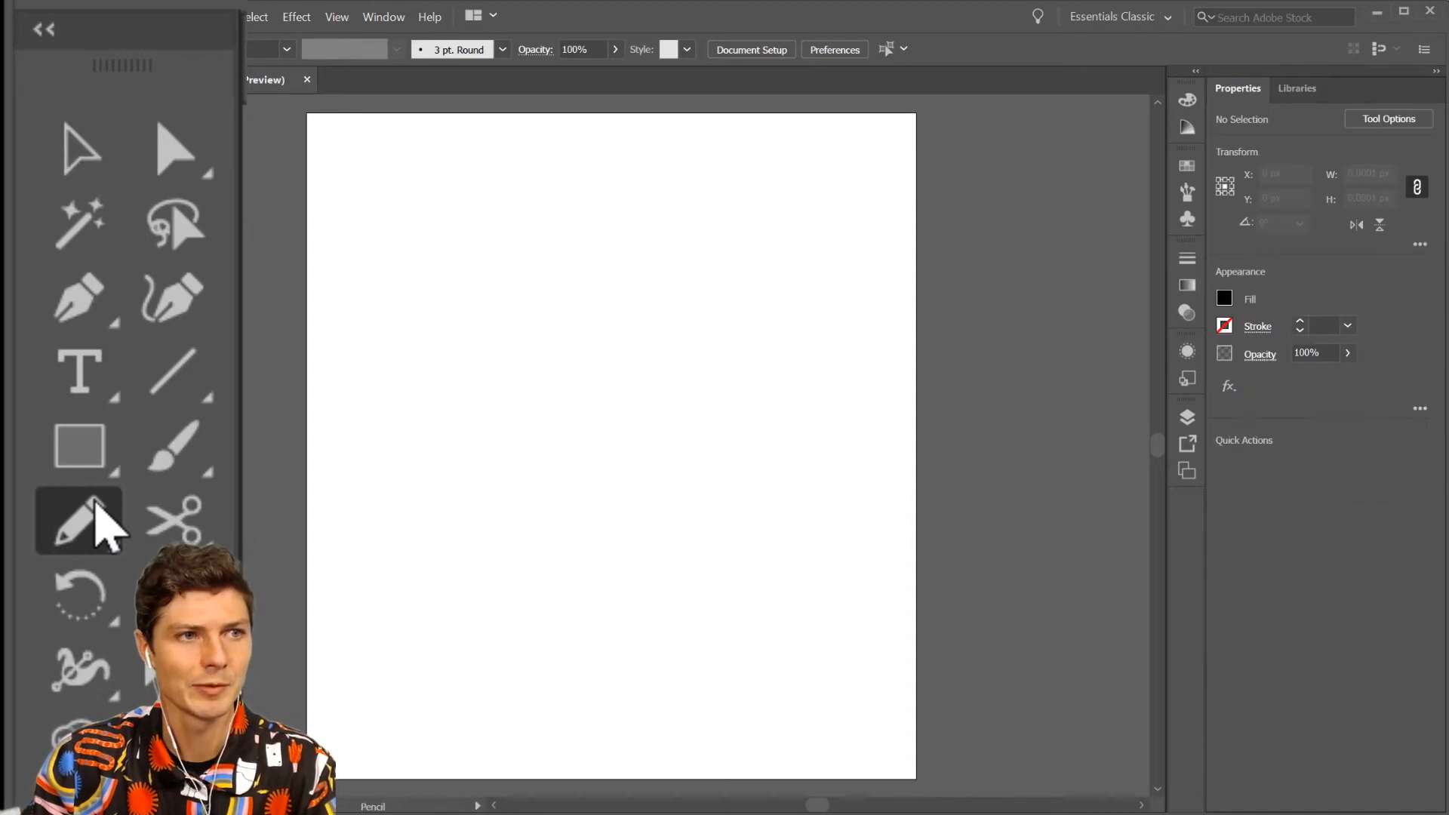
key(shift+n)
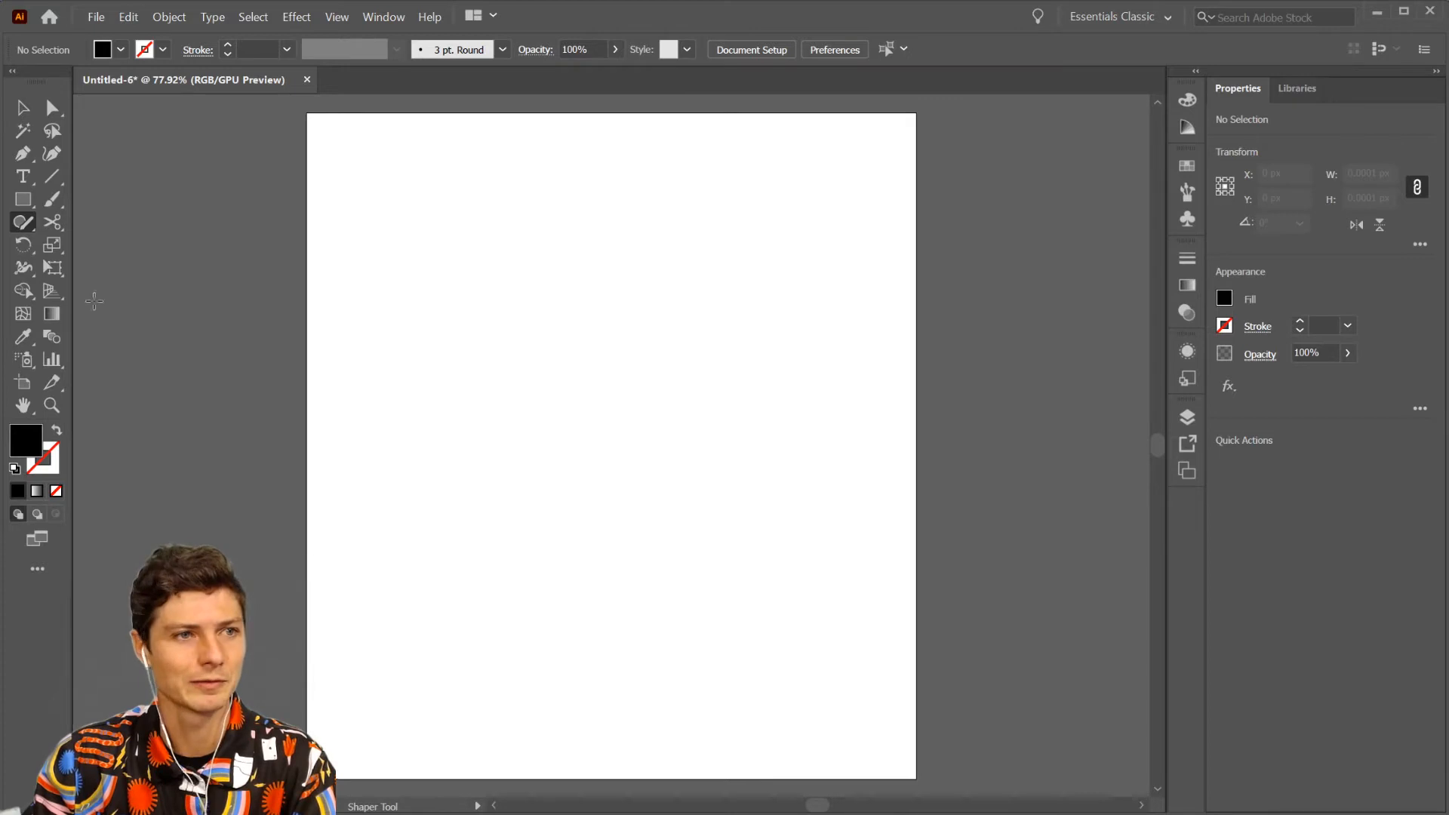
mouse_move(692, 272)
mouse_down()
mouse_move(359, 286)
mouse_move(360, 558)
mouse_move(848, 540)
mouse_move(829, 384)
mouse_move(803, 300)
mouse_move(747, 260)
mouse_up()
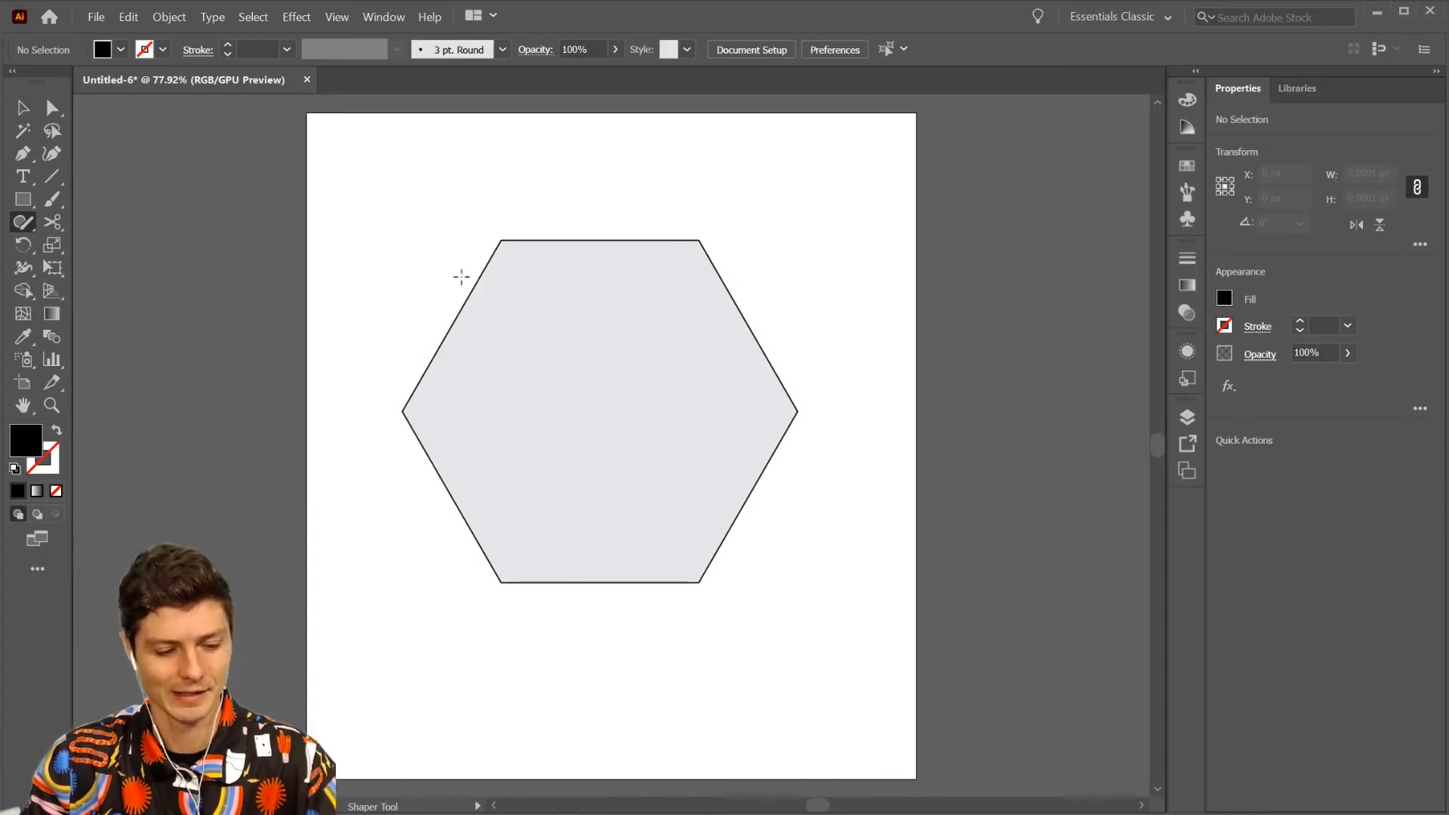
key(ctrl+z)
mouse_move(446, 229)
mouse_down()
mouse_move(436, 319)
mouse_move(637, 375)
mouse_move(529, 234)
mouse_move(461, 237)
mouse_up()
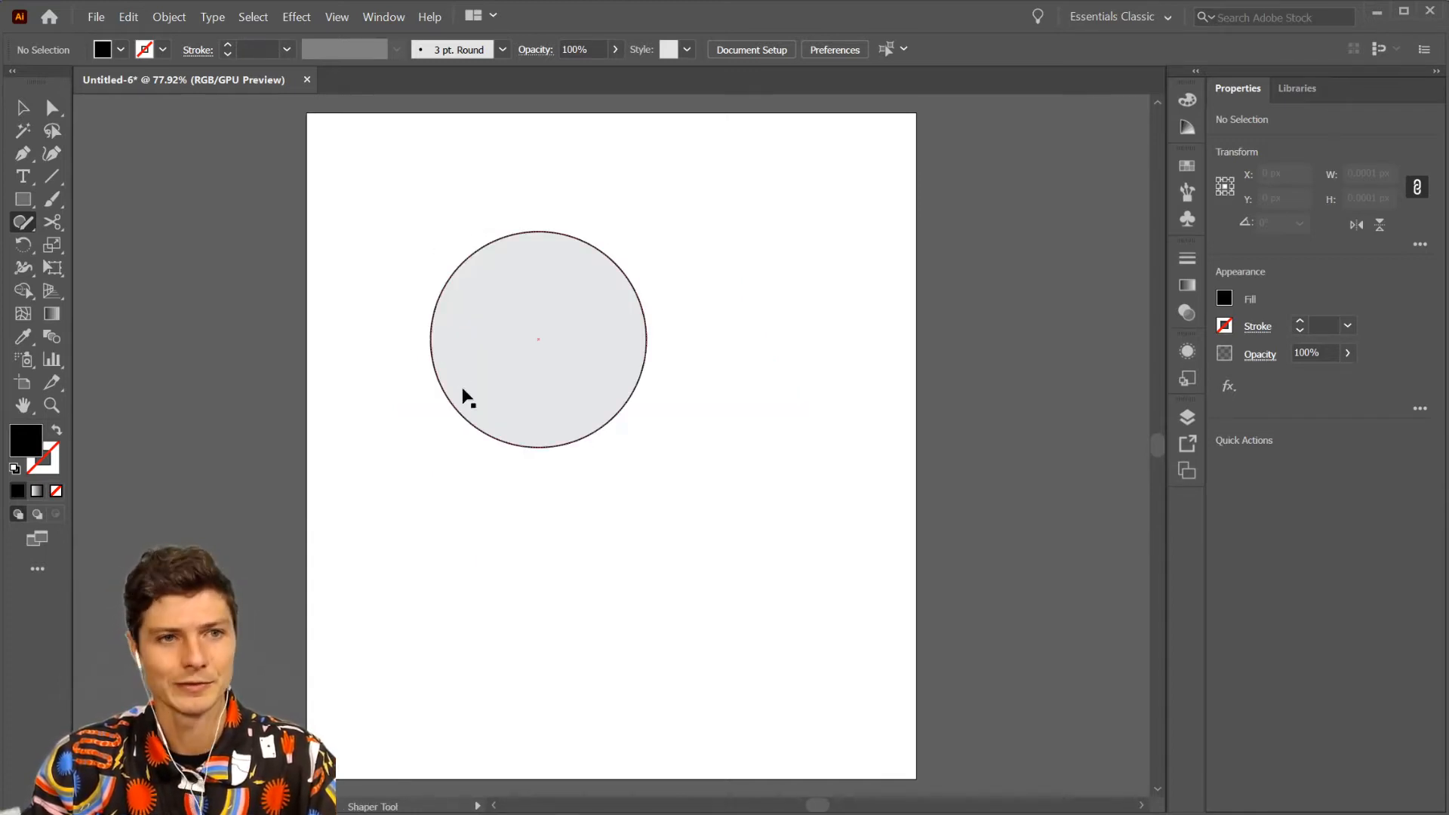
- Undo the circle, try a rectangle and a large hexagon with the Shaper tool, and undo each of them
key(ctrl+z)
mouse_move(474, 297)
mouse_down()
mouse_move(464, 447)
mouse_move(773, 404)
mouse_move(659, 210)
mouse_move(395, 295)
mouse_up()
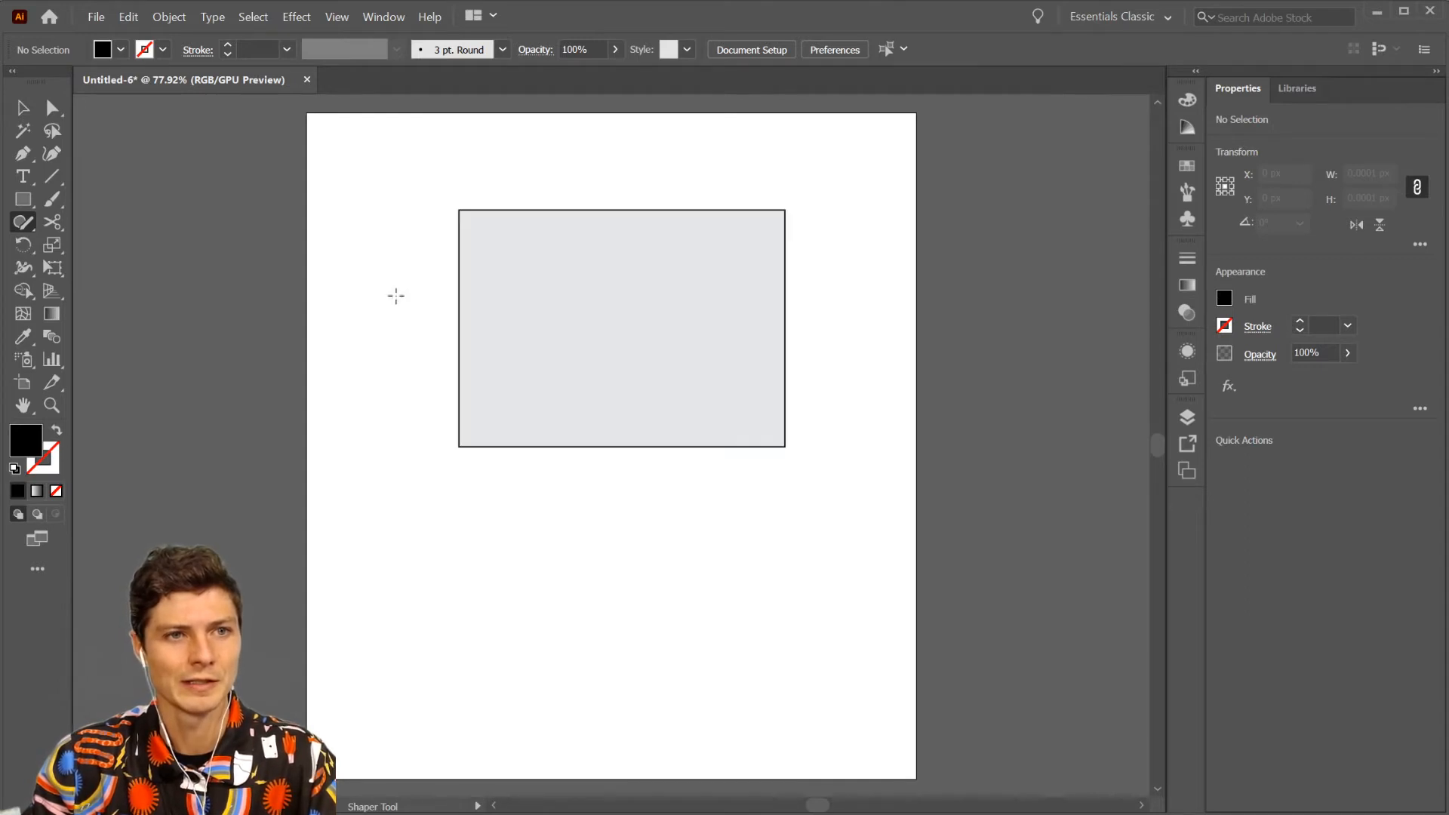
key(ctrl+z)
mouse_move(466, 363)
mouse_down()
mouse_move(560, 257)
mouse_move(731, 242)
mouse_move(800, 340)
mouse_move(820, 461)
mouse_move(758, 563)
mouse_move(619, 599)
mouse_move(430, 496)
mouse_move(468, 368)
mouse_up()
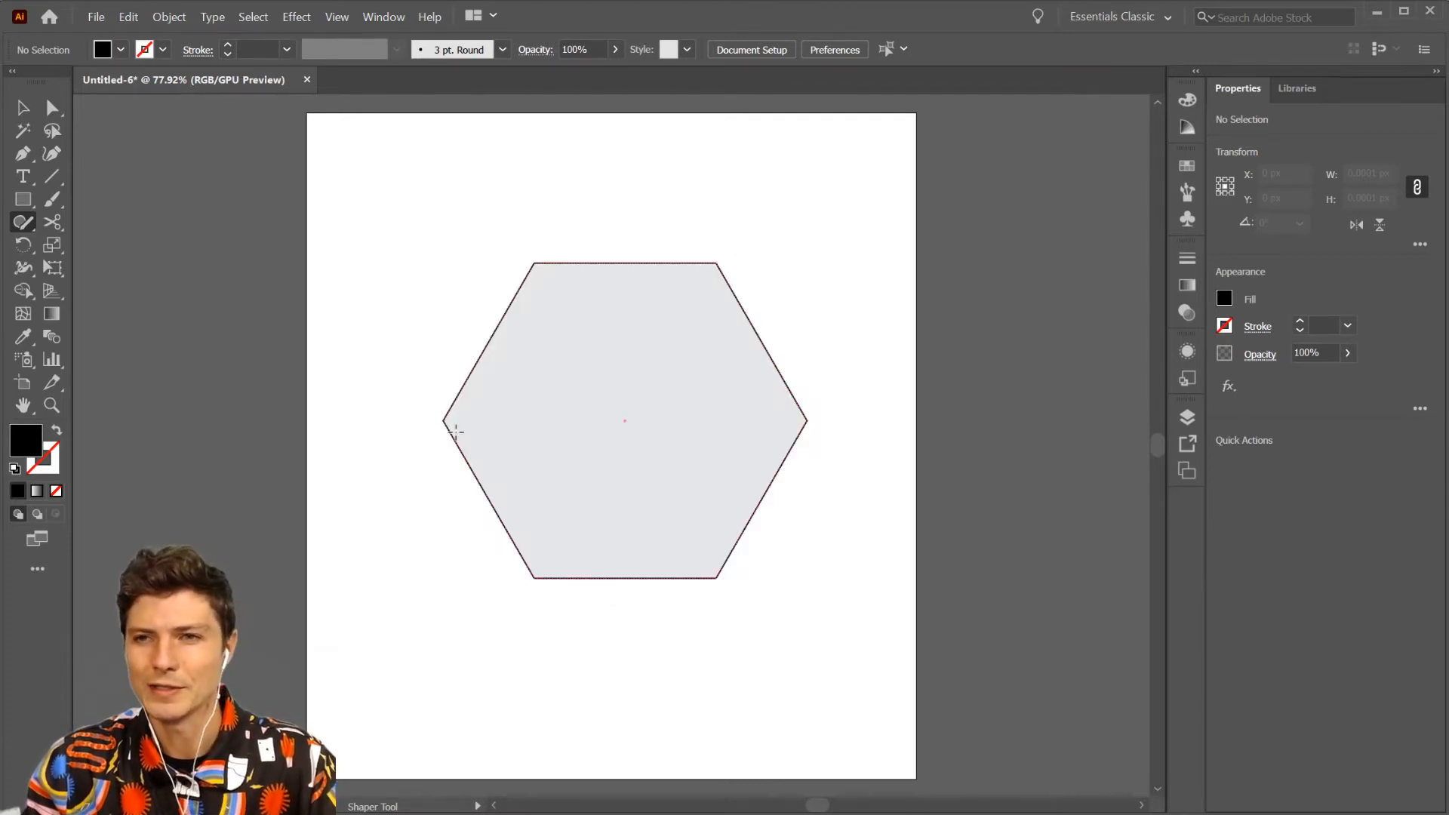
key(ctrl+z)
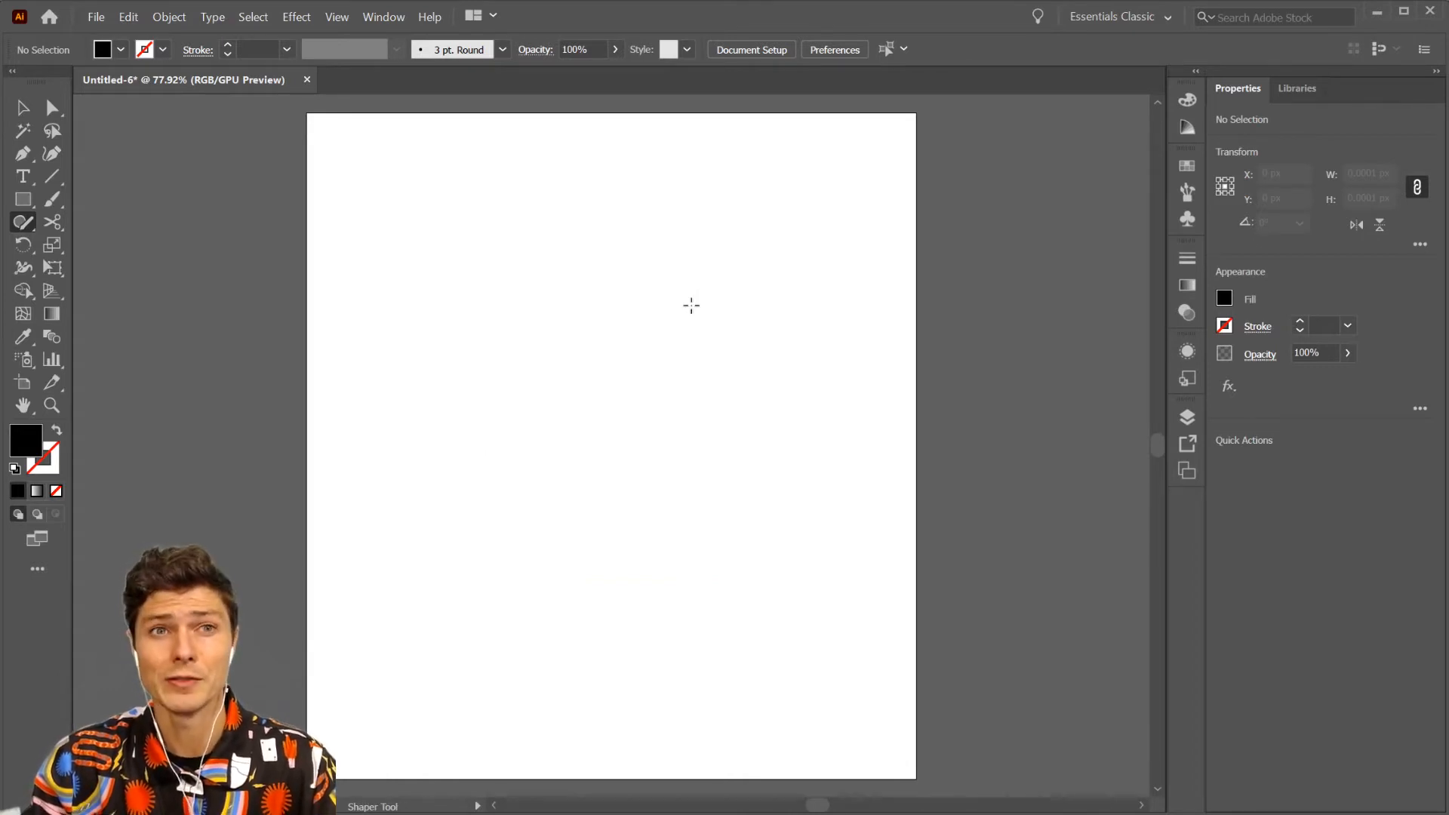
- Draw five ellipses with the Shaper tool, overlapping the first four and placing the fifth in the artboard's lower-right area
mouse_move(679, 217)
mouse_down()
mouse_move(695, 362)
mouse_move(687, 227)
mouse_up()
mouse_move(785, 445)
mouse_down()
mouse_move(651, 599)
mouse_move(717, 446)
mouse_up()
mouse_move(347, 276)
mouse_down()
mouse_move(502, 314)
mouse_move(403, 308)
mouse_up()
mouse_move(792, 250)
mouse_down()
mouse_move(658, 432)
mouse_move(798, 234)
mouse_up()
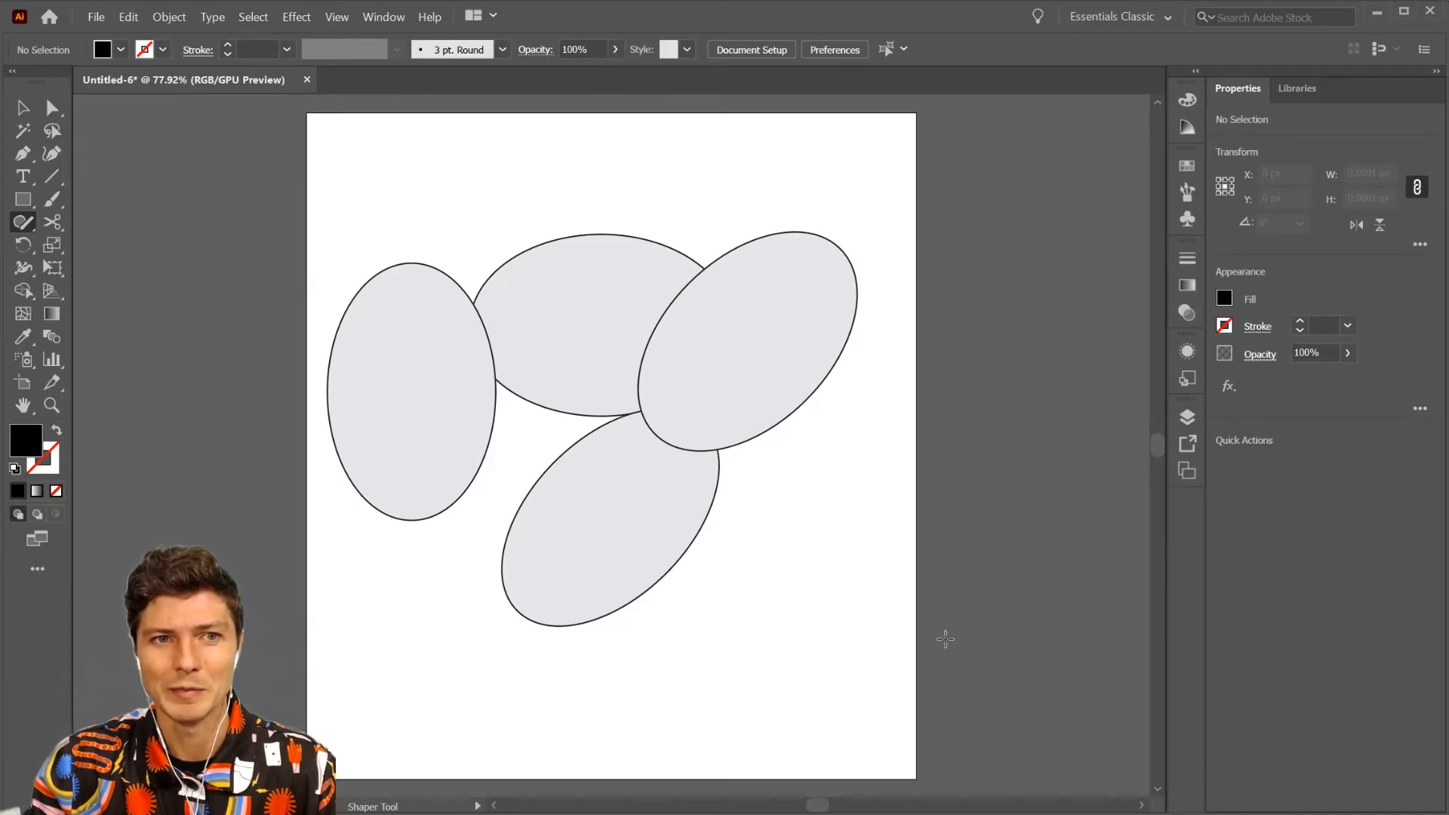
mouse_move(771, 534)
mouse_down()
mouse_move(777, 453)
mouse_move(780, 528)
mouse_up()
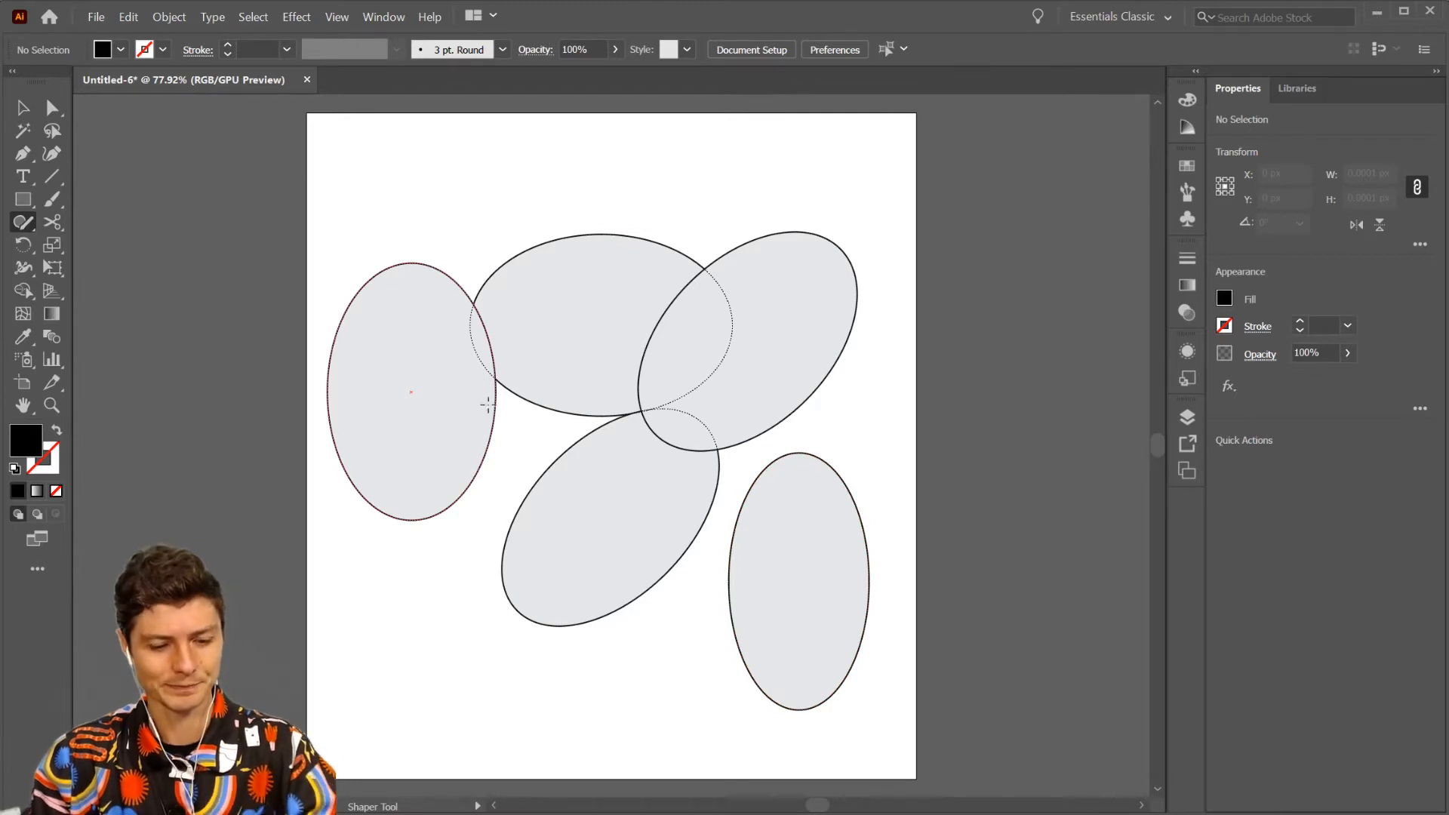
- Draw a rectangle about 147 by 101 px with the Shaper tool, overlapping the upper ellipses
click(1224, 298)
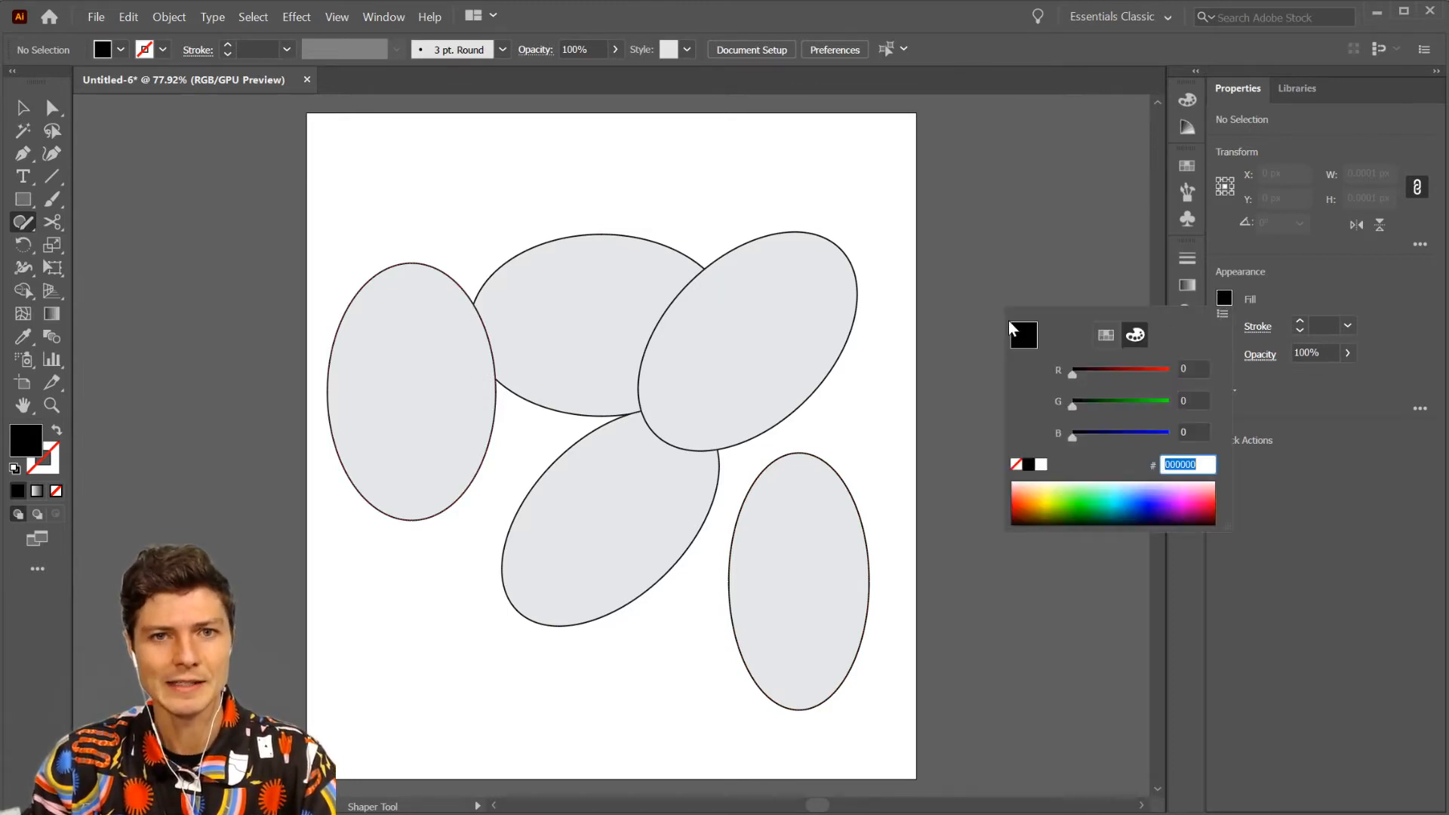
click(654, 162)
mouse_move(679, 172)
mouse_down()
mouse_move(624, 291)
mouse_move(626, 173)
mouse_up()
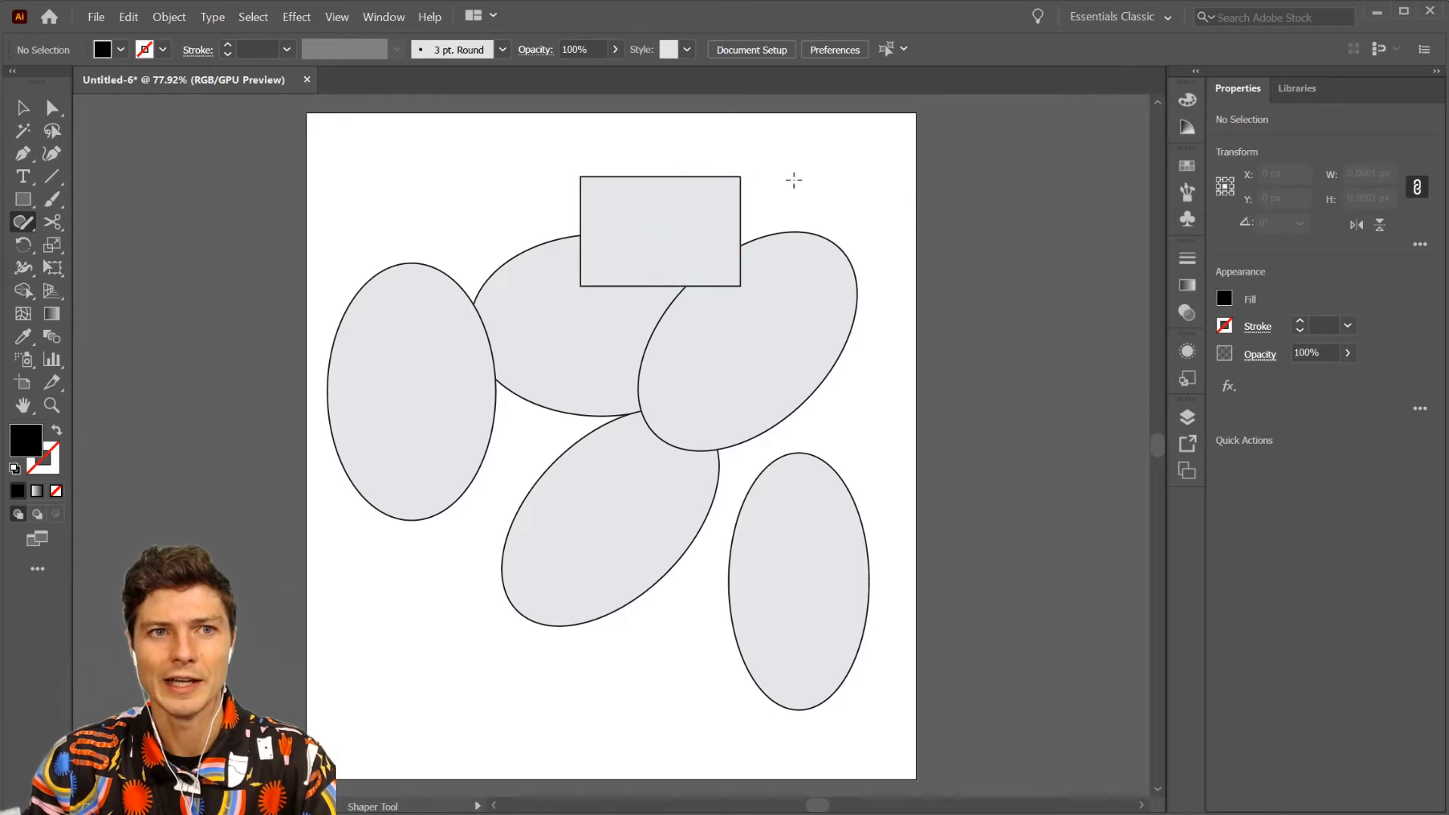
- Select the rectangle, fill it with cyan, and set its stroke to none
key(v)
click(701, 220)
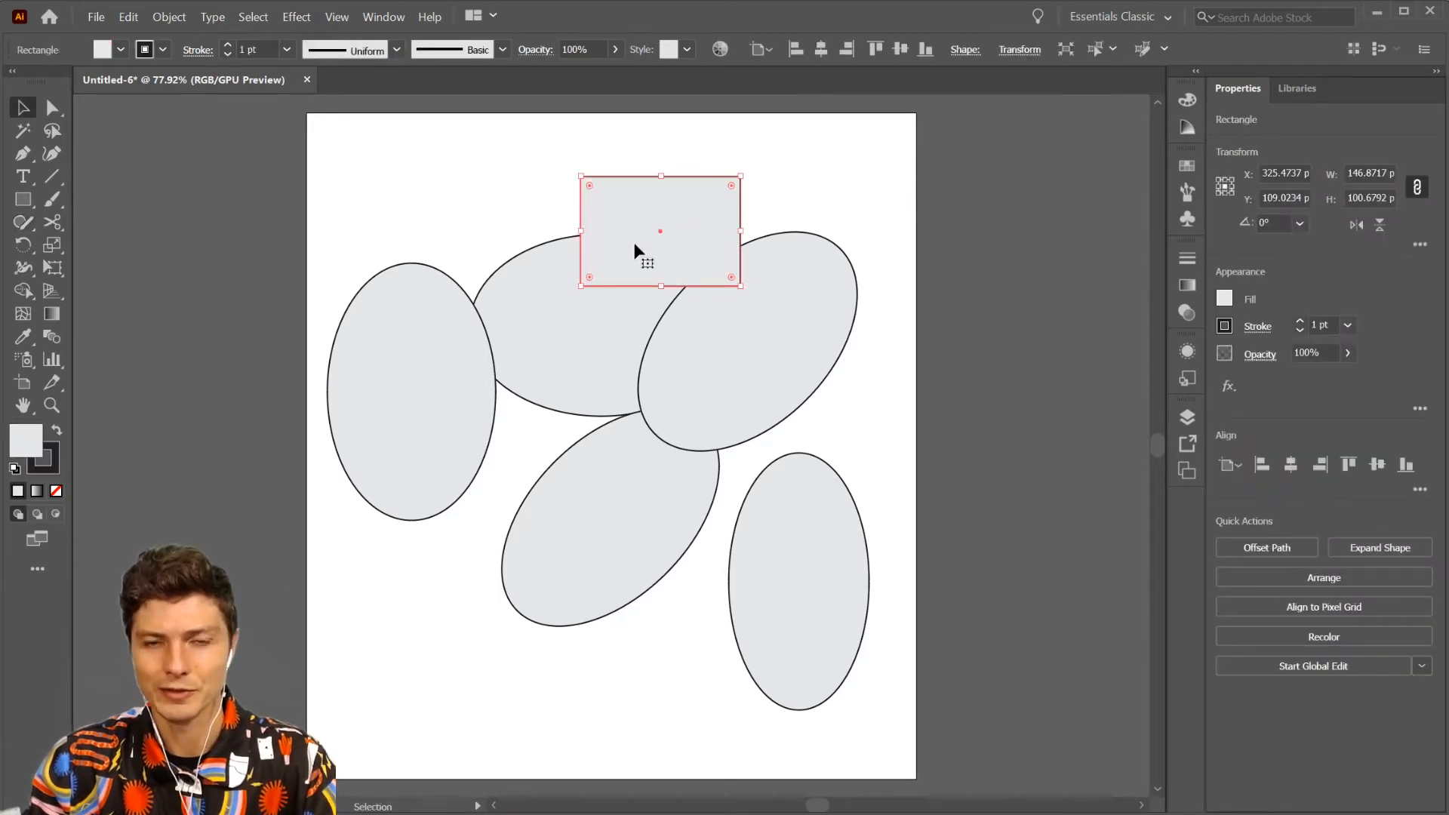
click(1225, 298)
click(1099, 369)
click(922, 230)
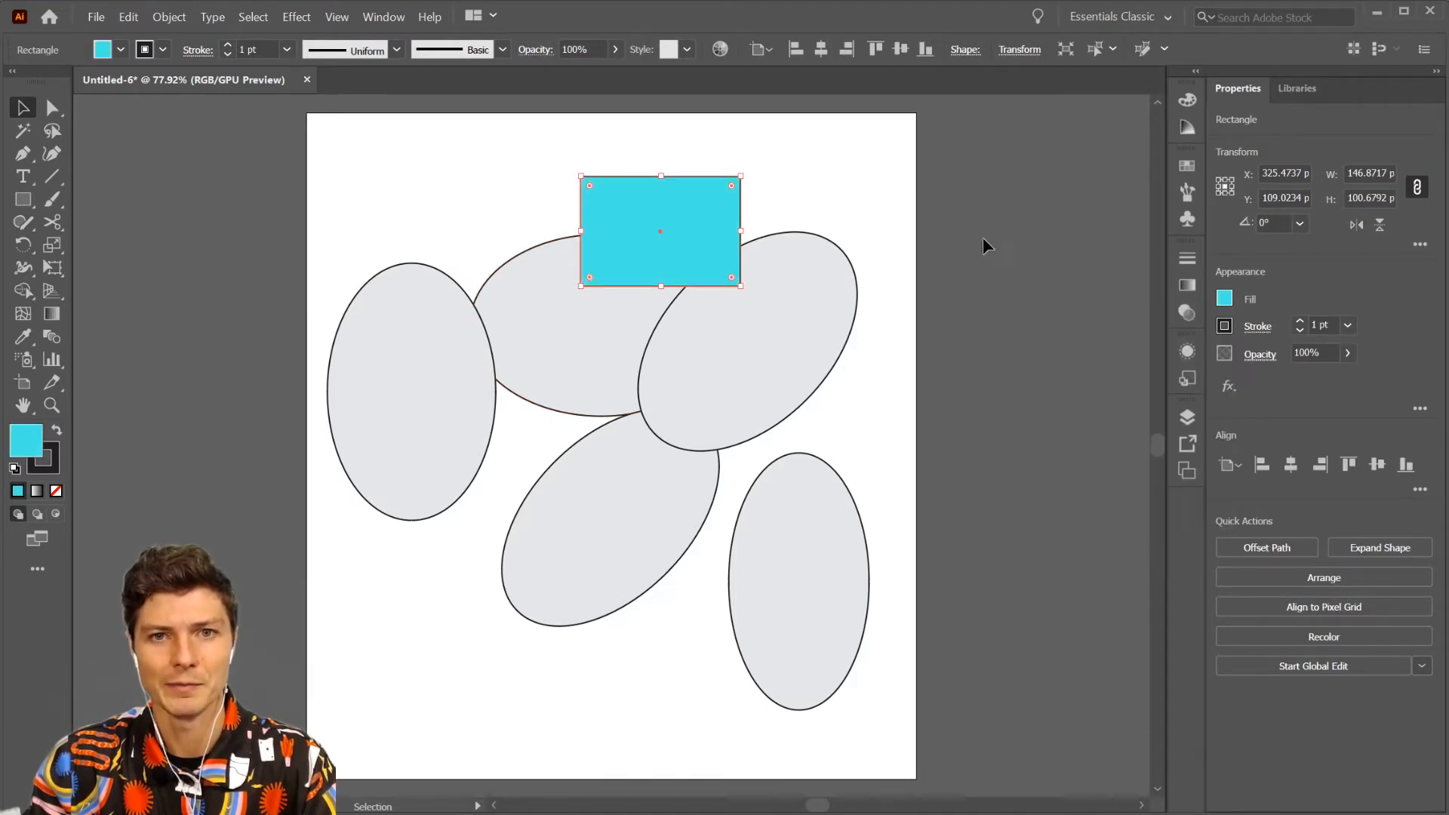
click(1217, 323)
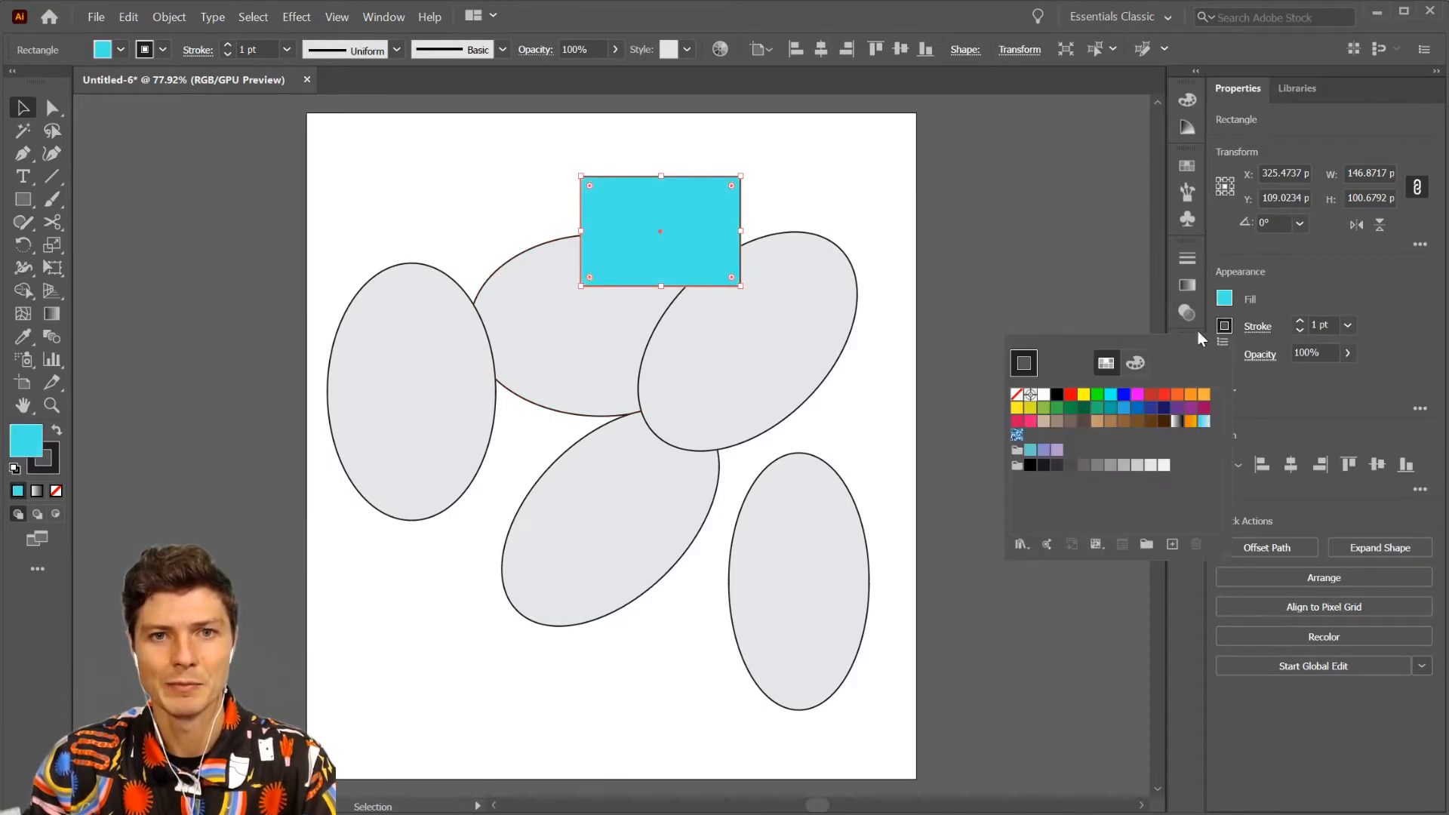
click(1017, 393)
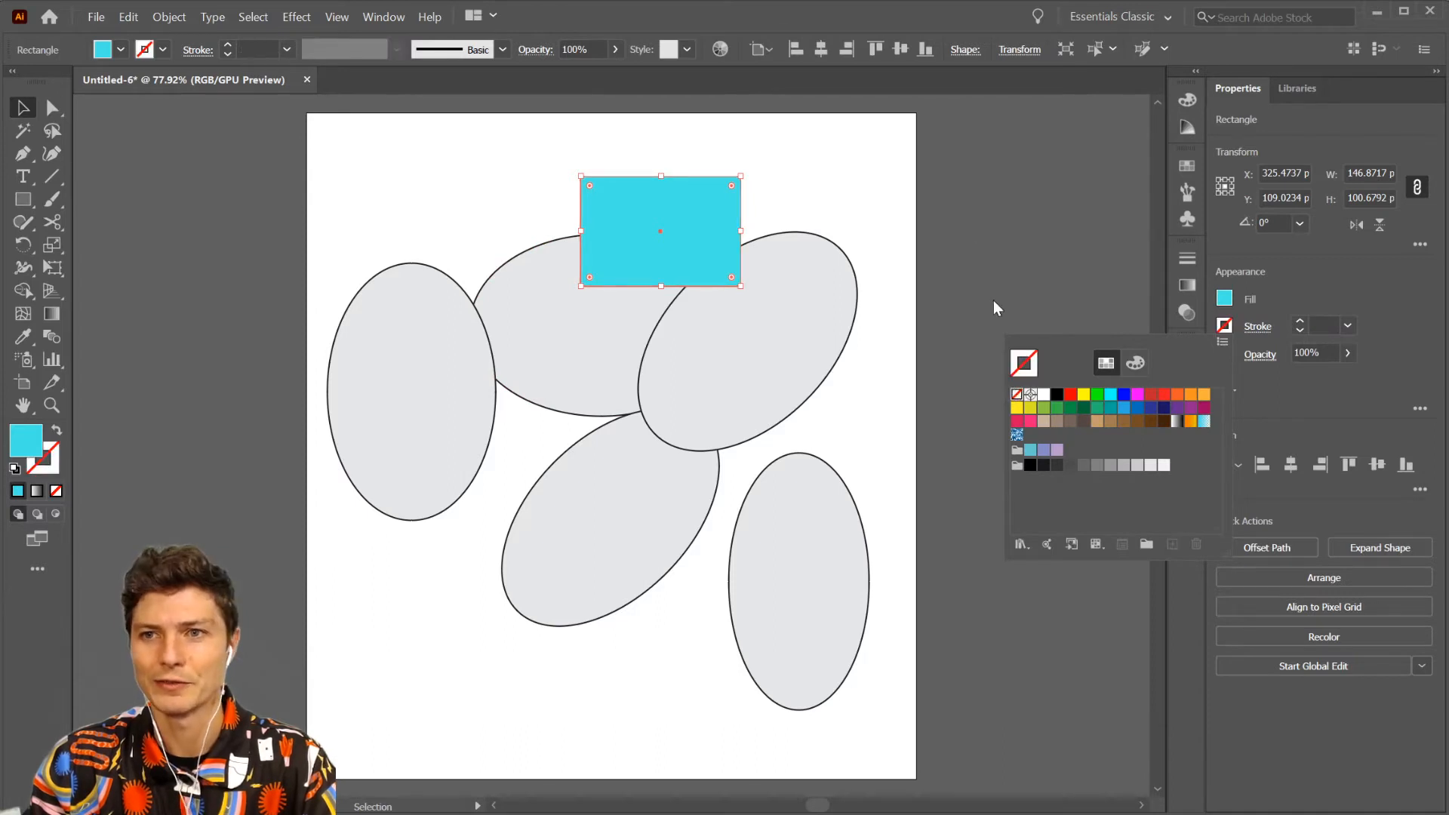
click(970, 226)
click(922, 226)
- Delete all shapes on the artboard and reset the fill and stroke to their default colours
drag(877, 175, 350, 660)
key(Delete)
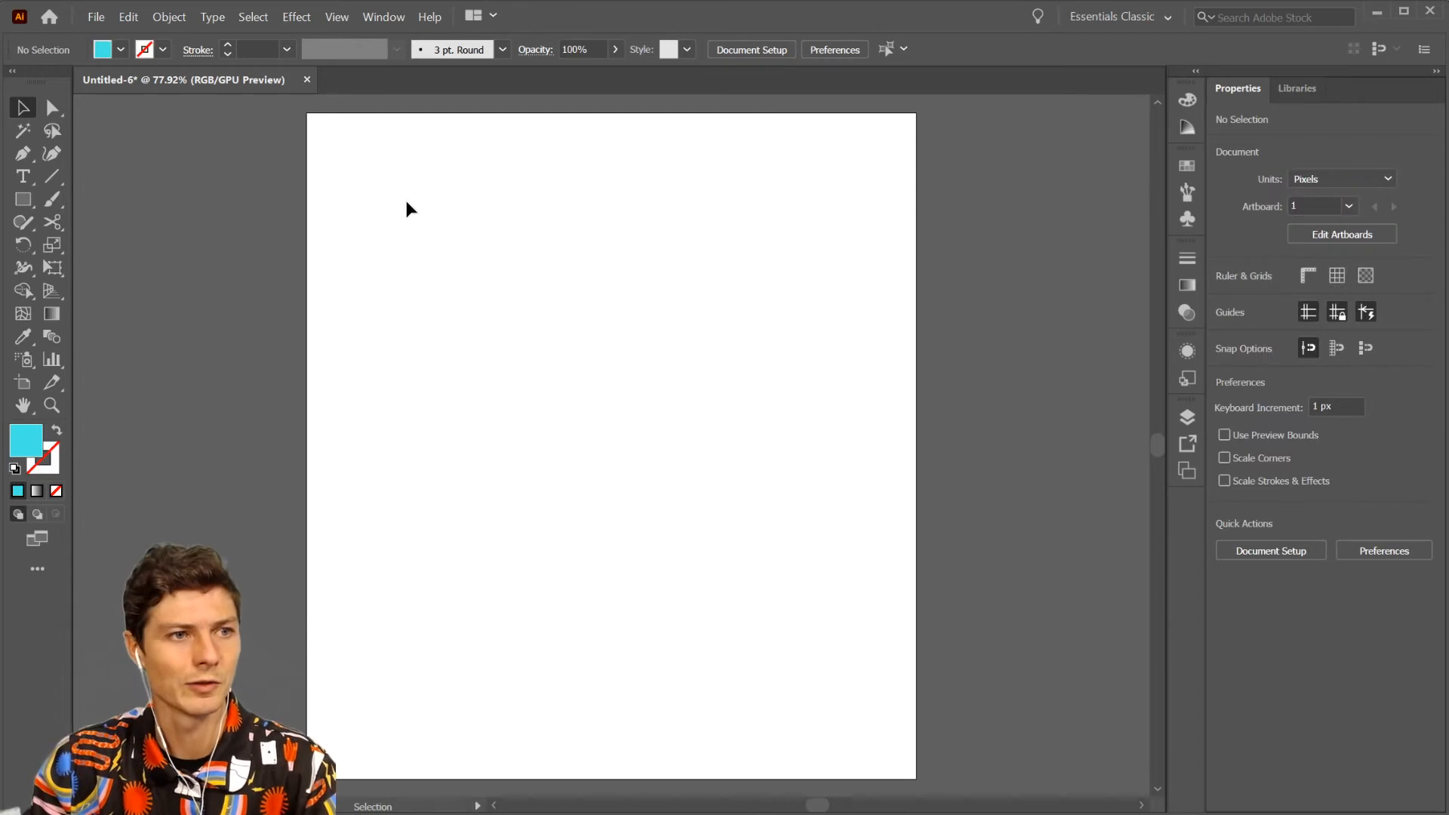
key(d)
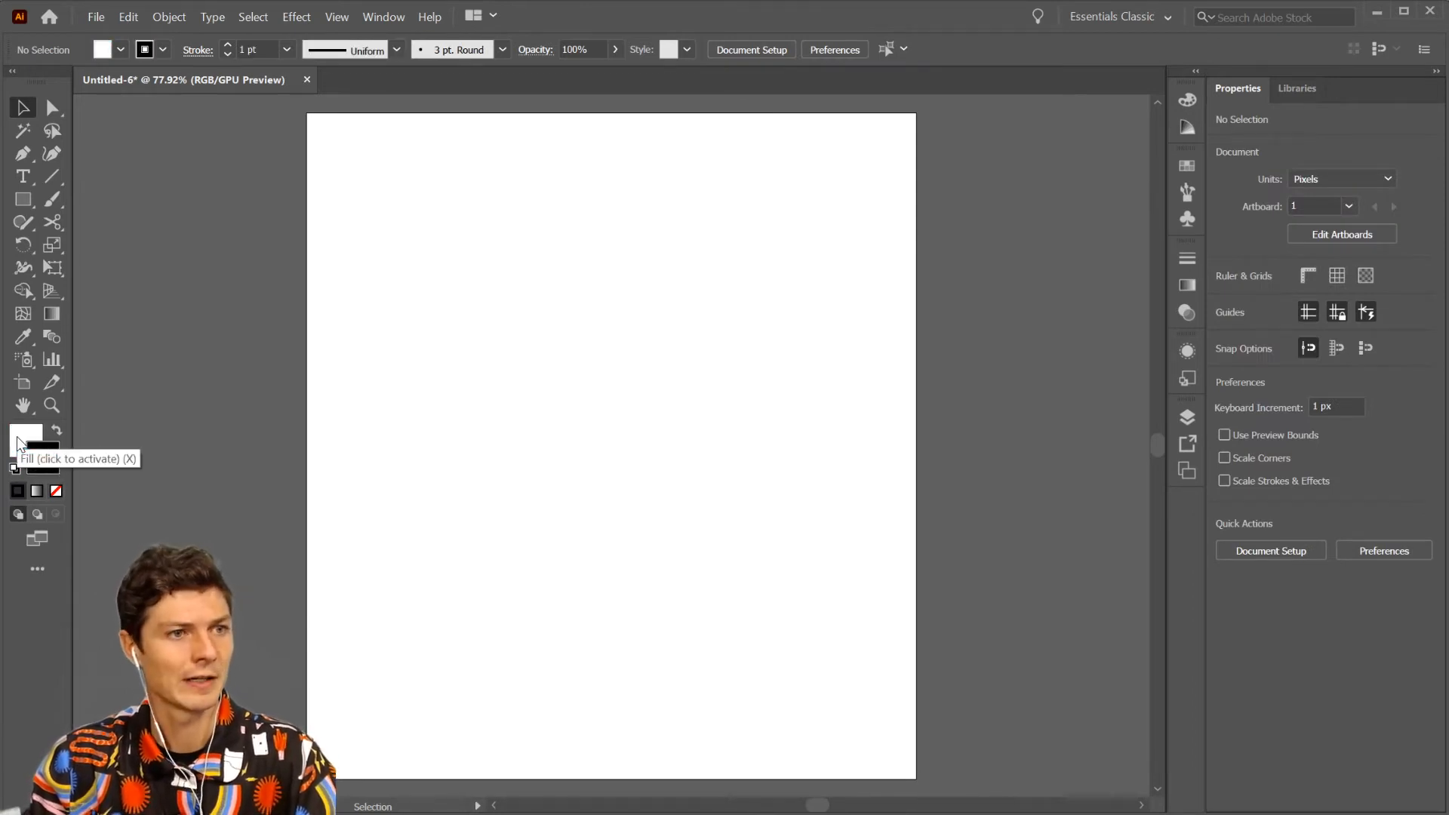
key(x)
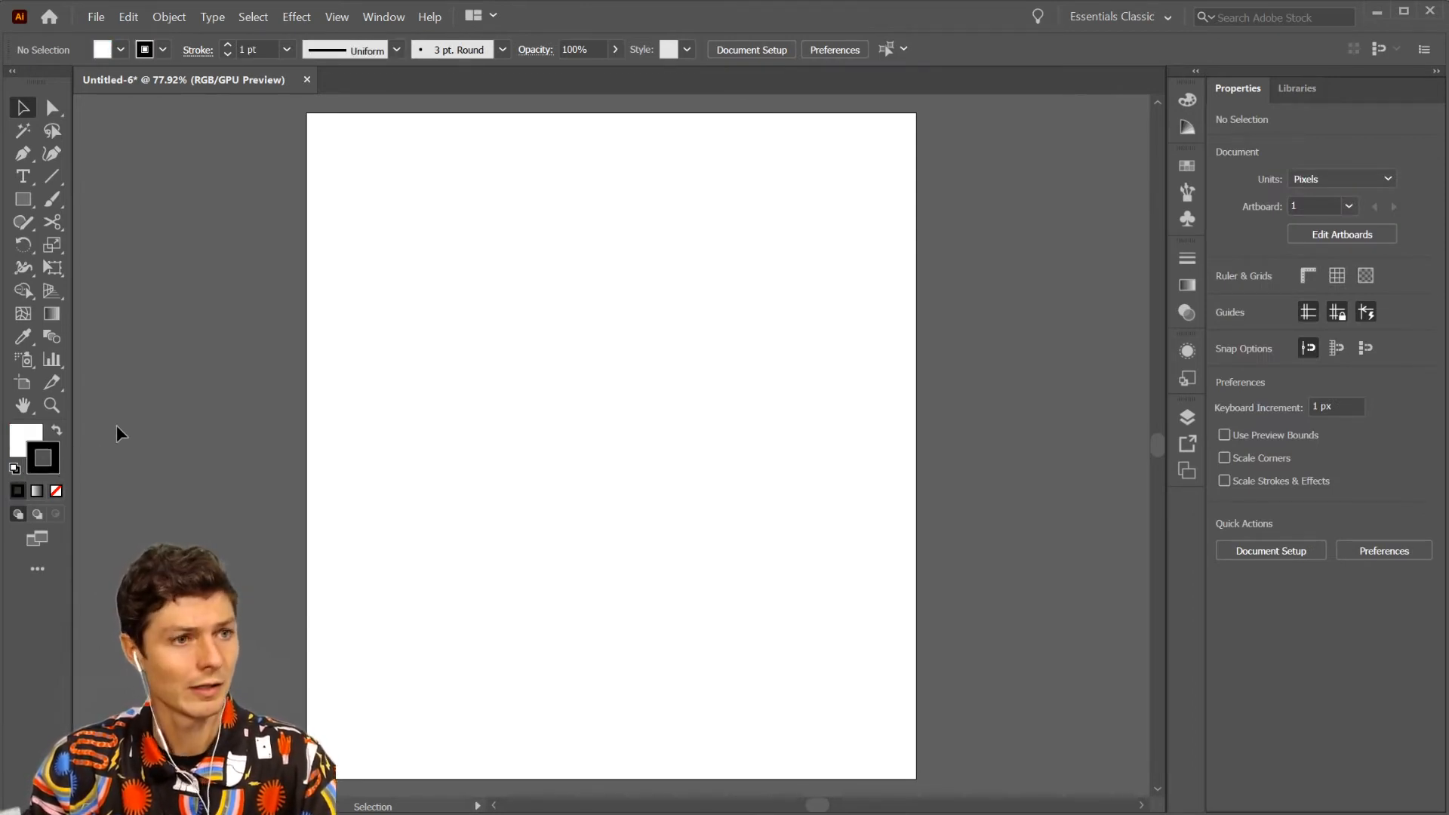
key(x)
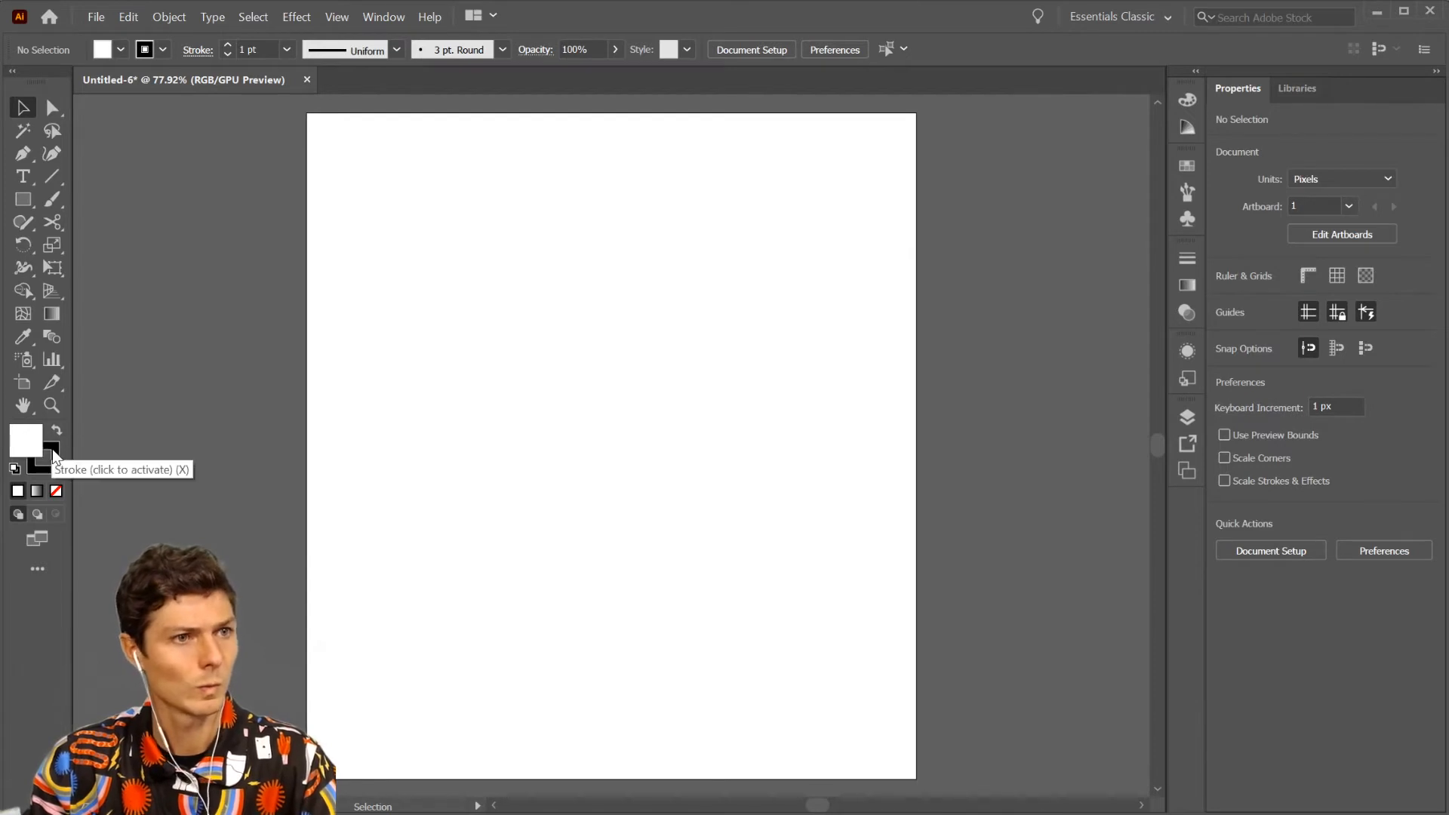
- Set the fill colour to black (000000) and the stroke to none for new shapes
double_click(28, 445)
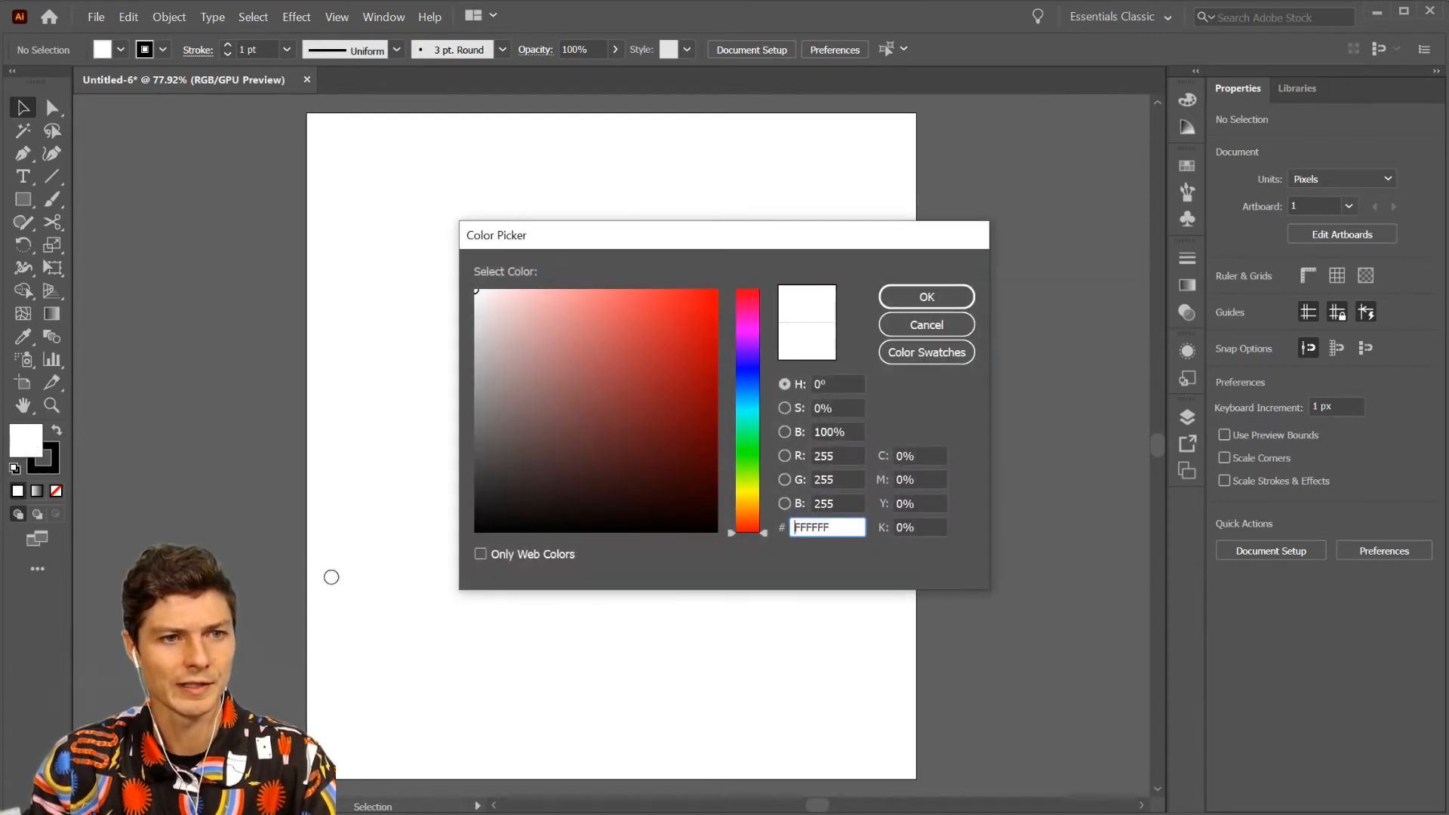
click(465, 540)
click(926, 297)
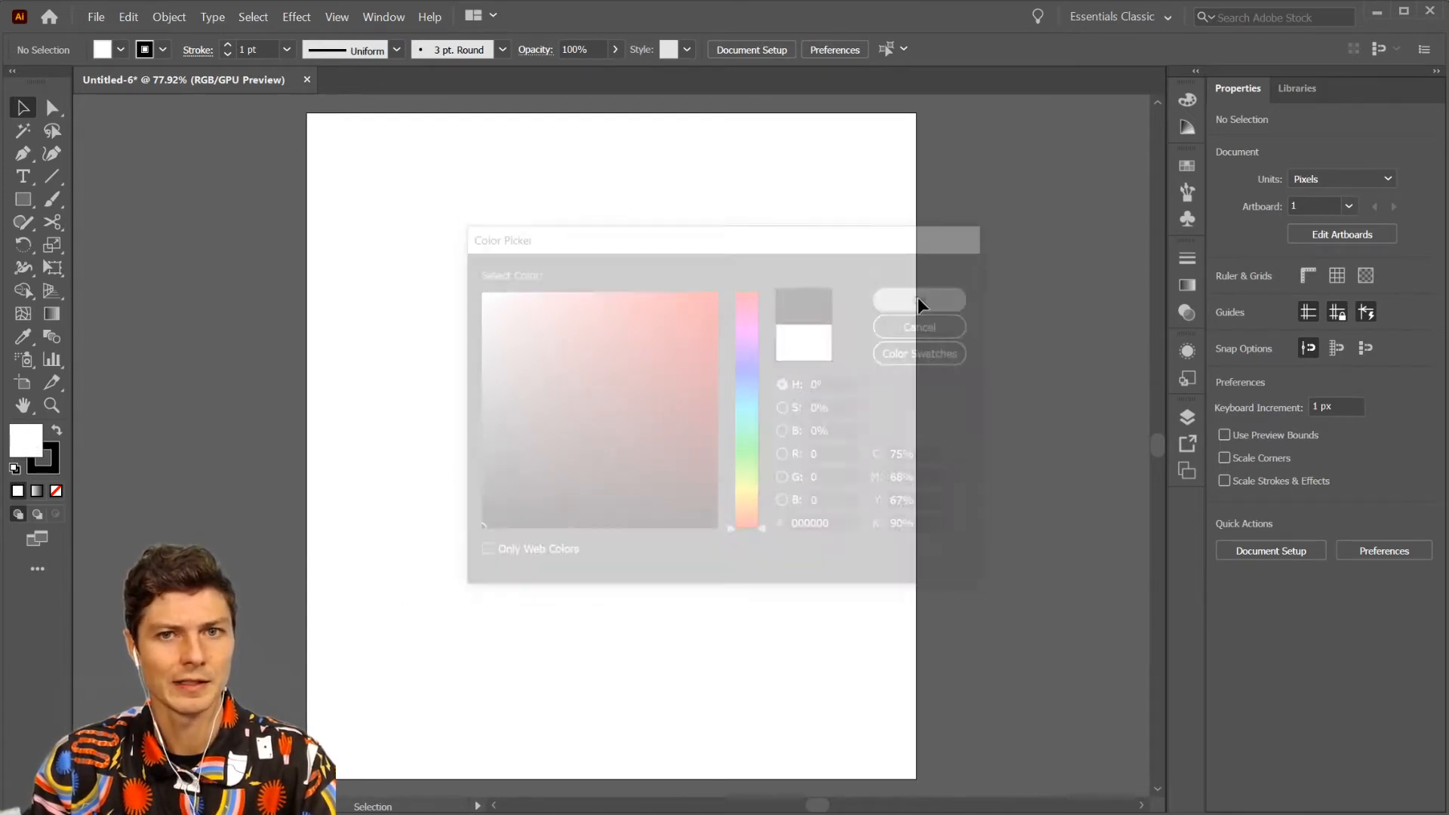
click(56, 457)
click(57, 492)
click(23, 437)
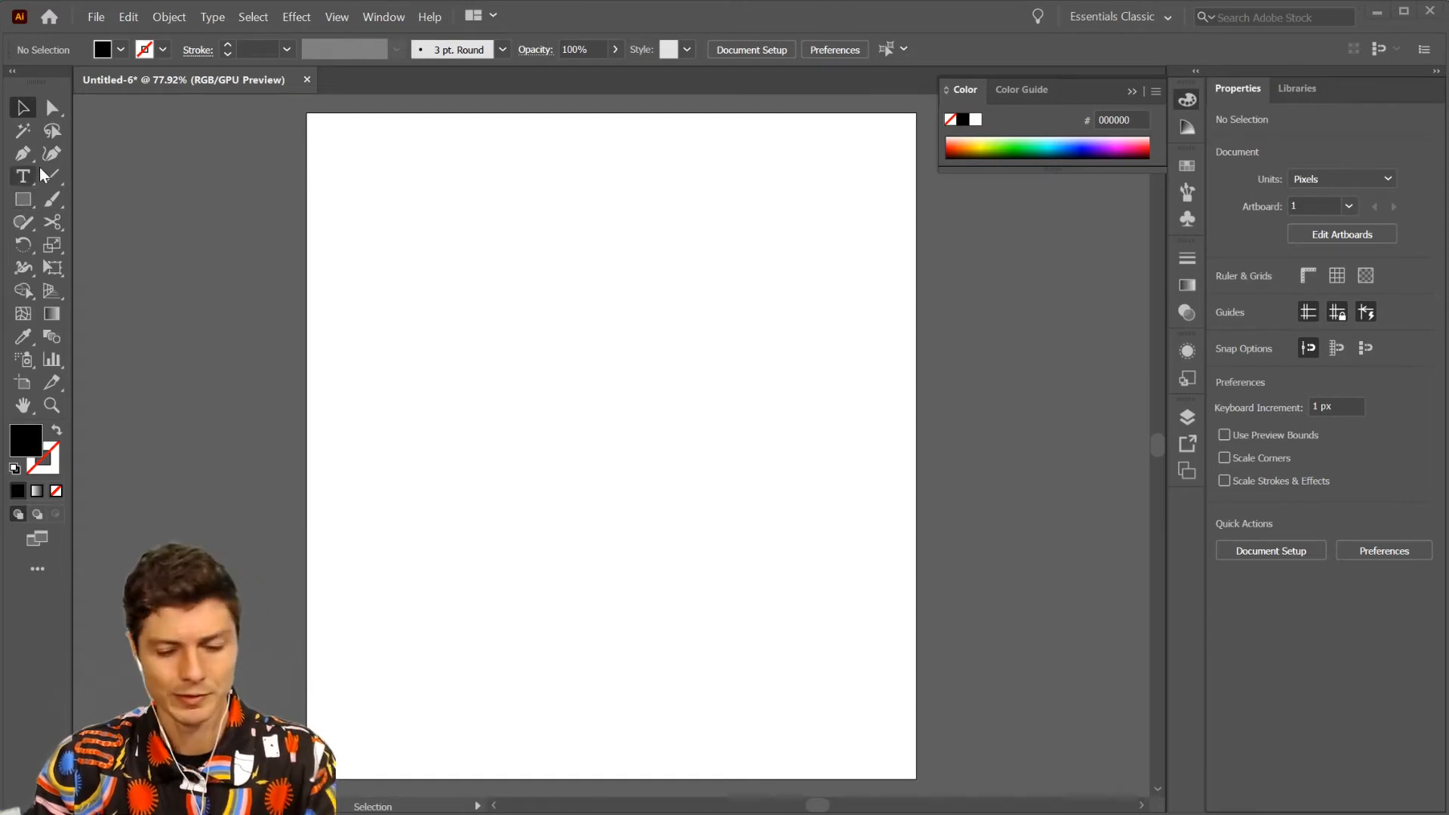
- Activate the Pen tool and look over its related anchor point tools
key(p)
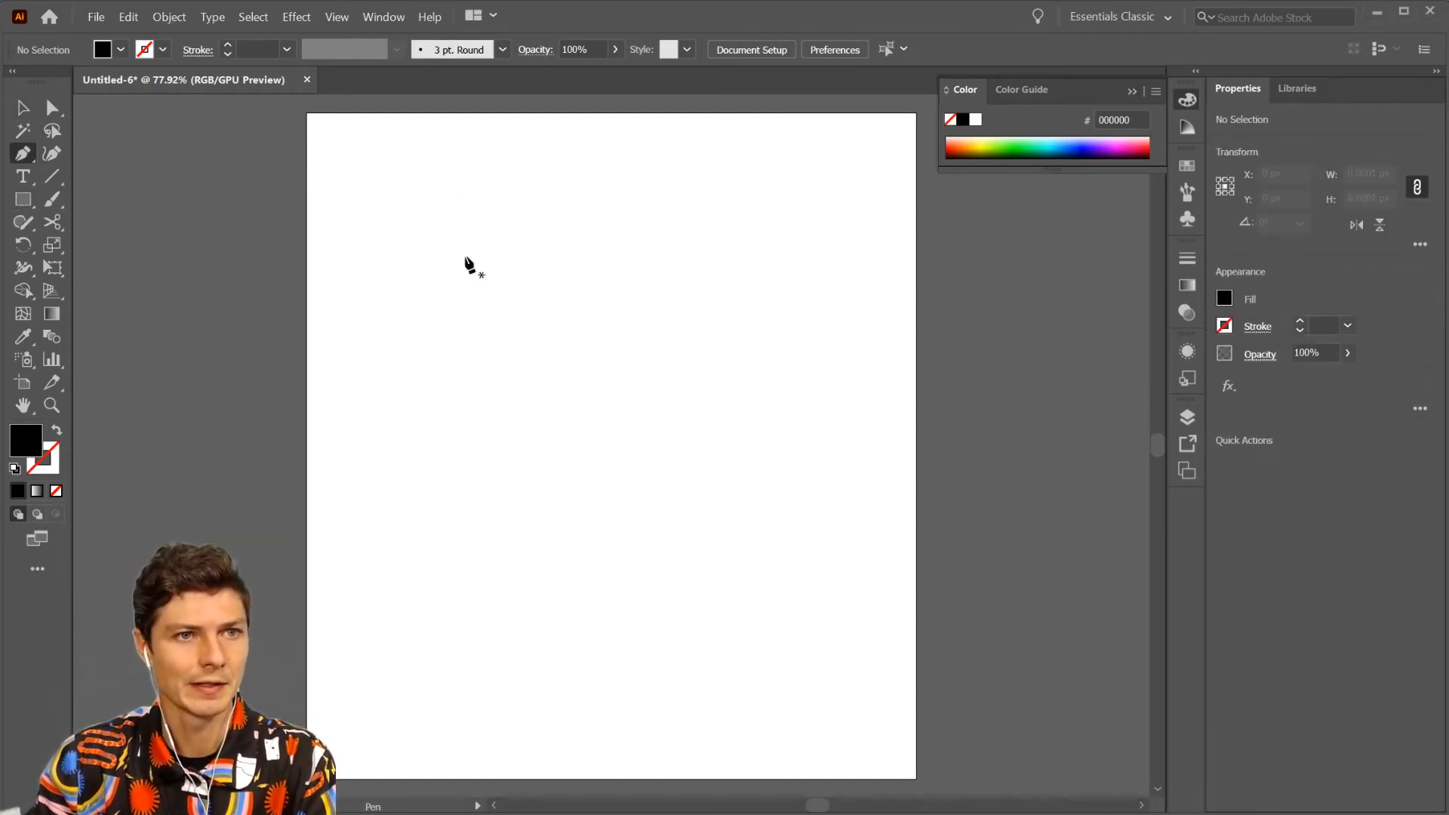
click(23, 154)
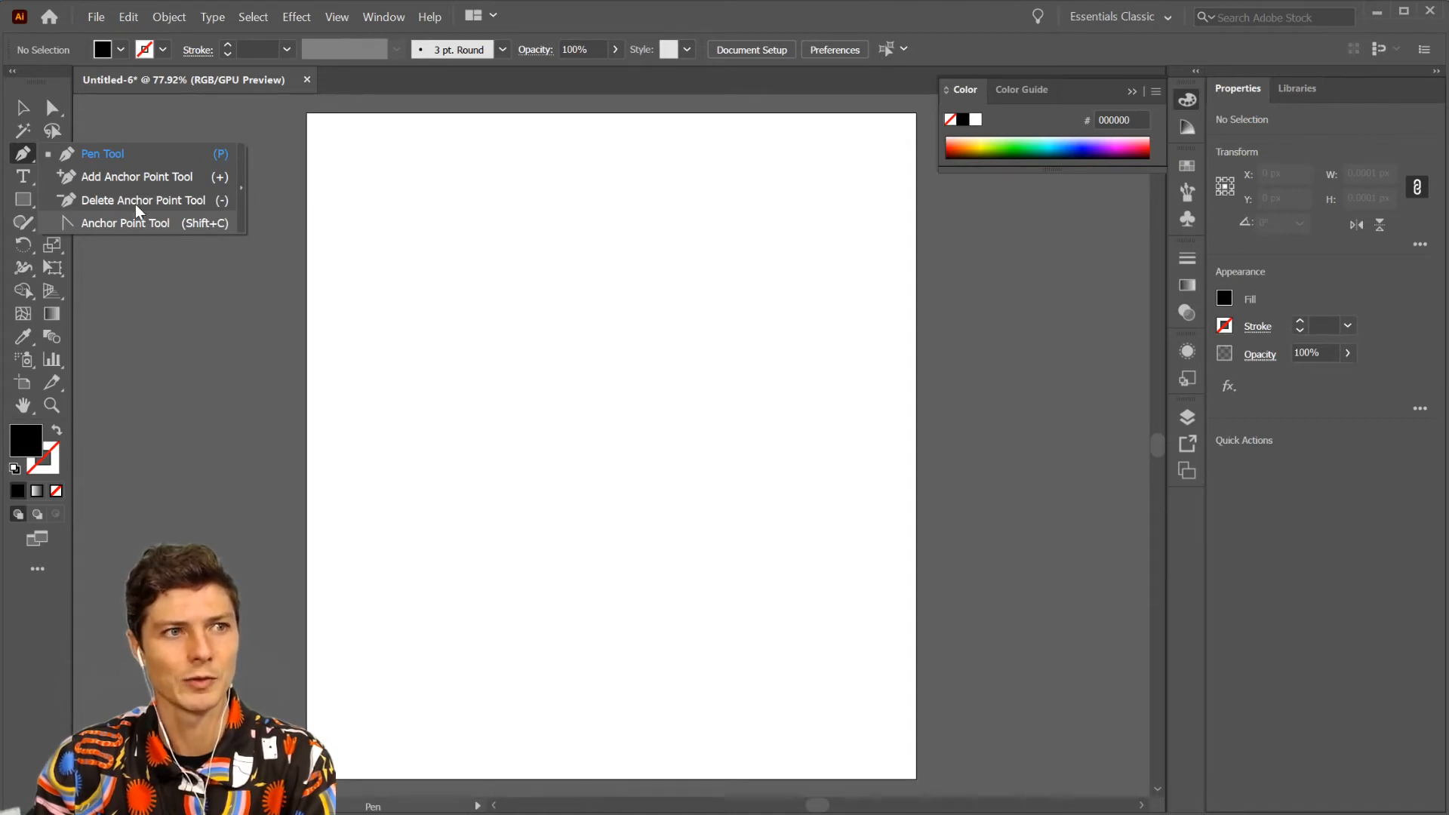
click(15, 155)
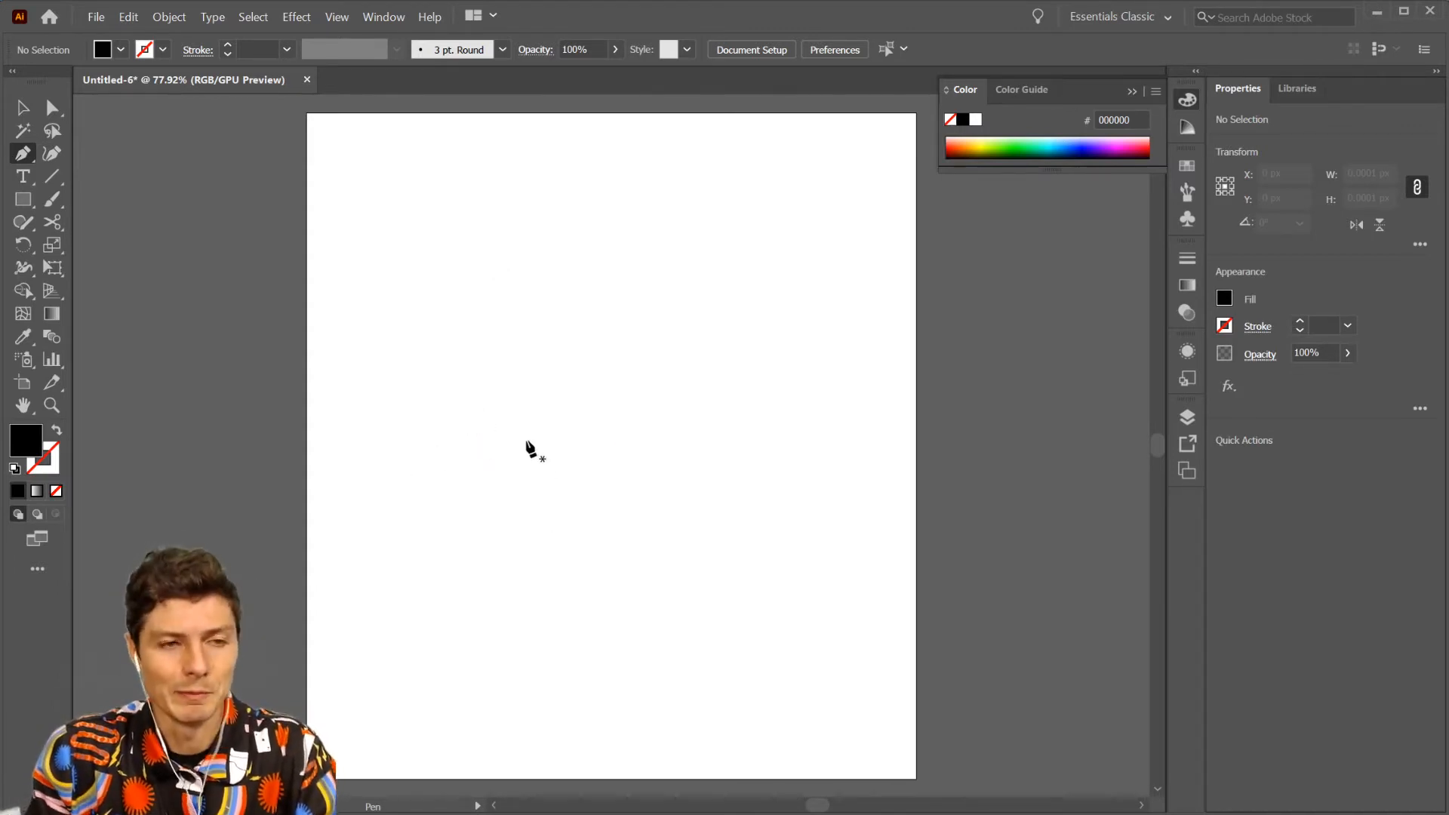
- Draw a large closed six-sided black polygon with straight Pen tool segments in the artboard's upper and middle area
click(428, 356)
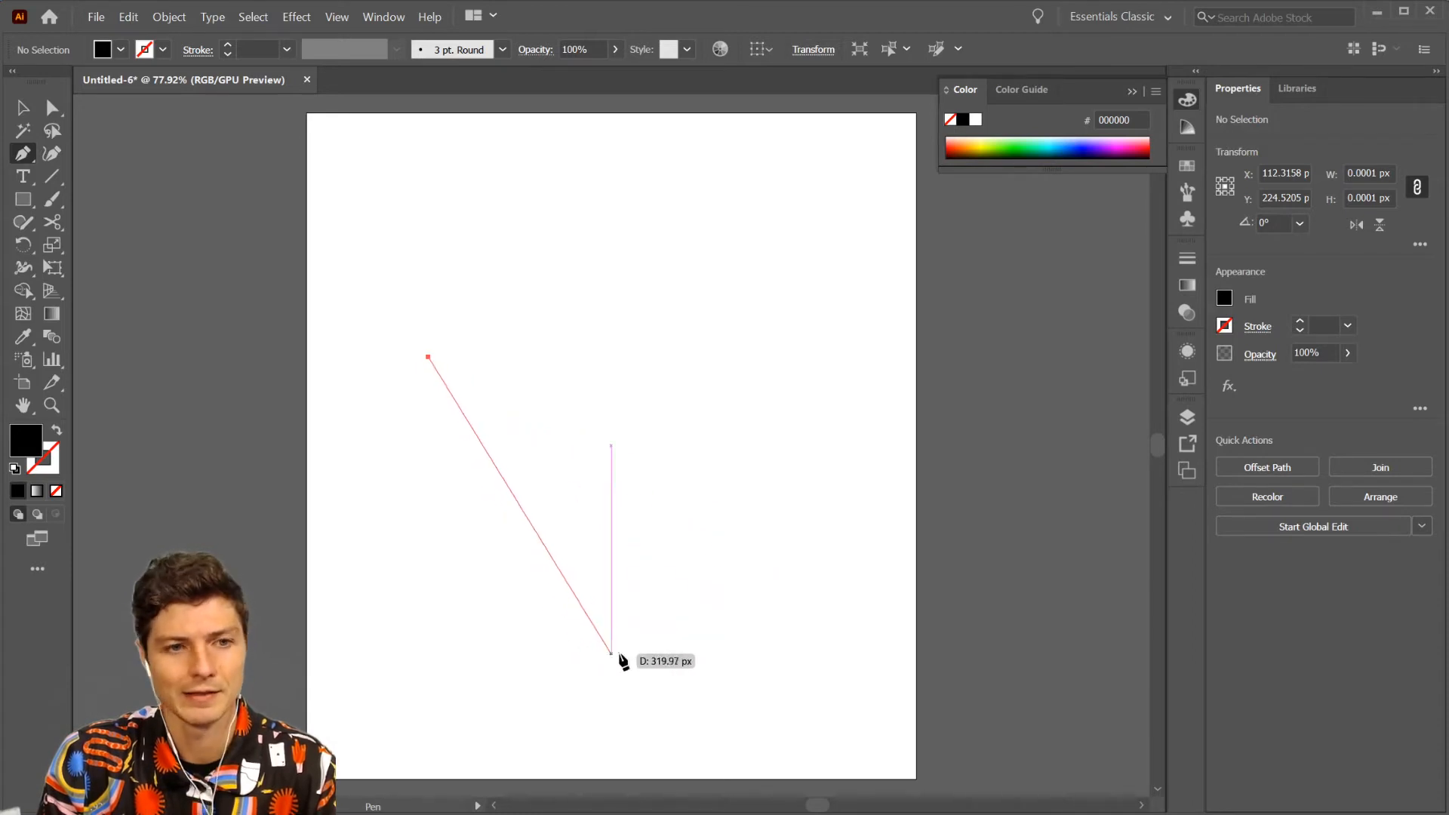
click(721, 589)
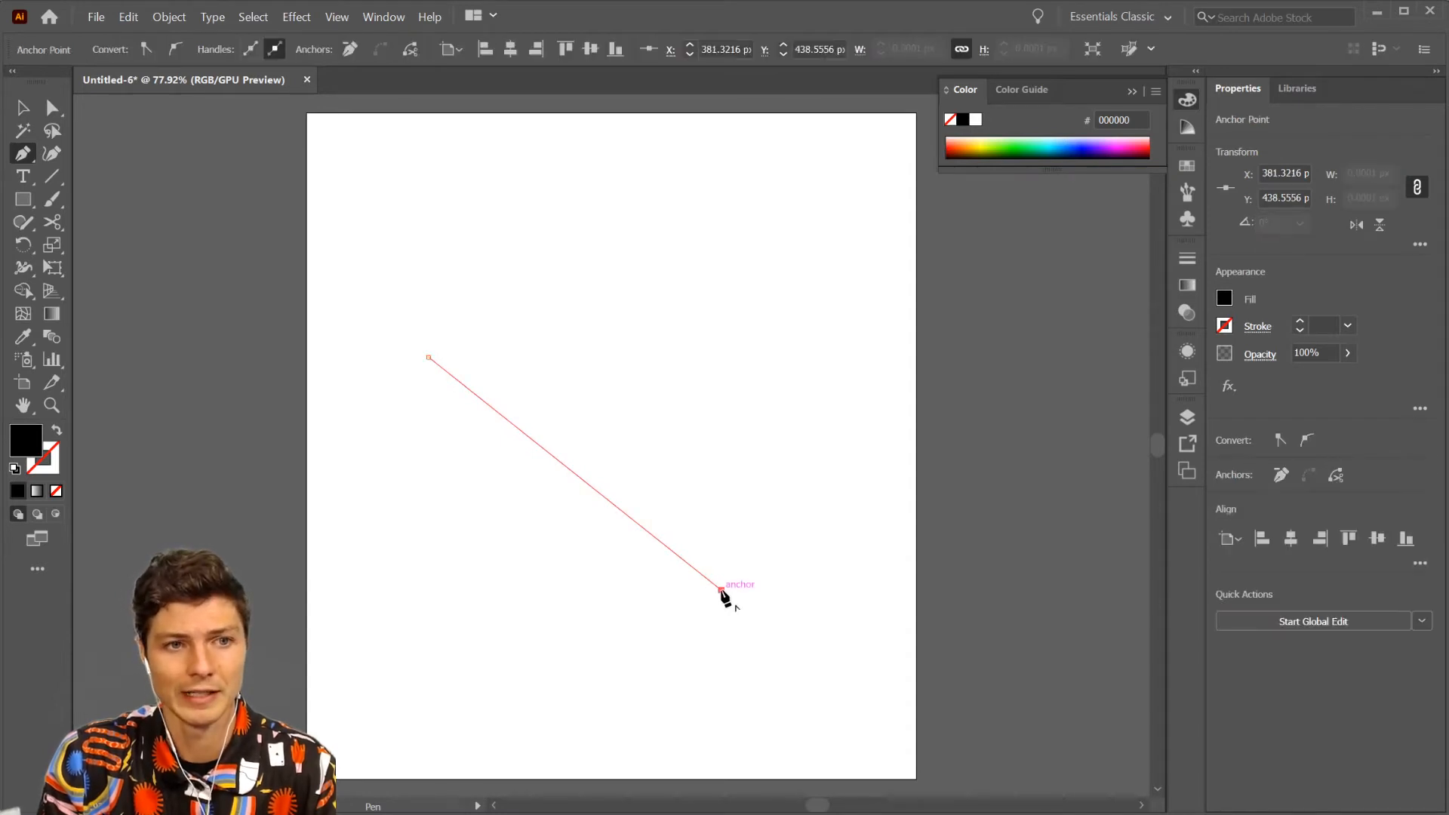
click(830, 370)
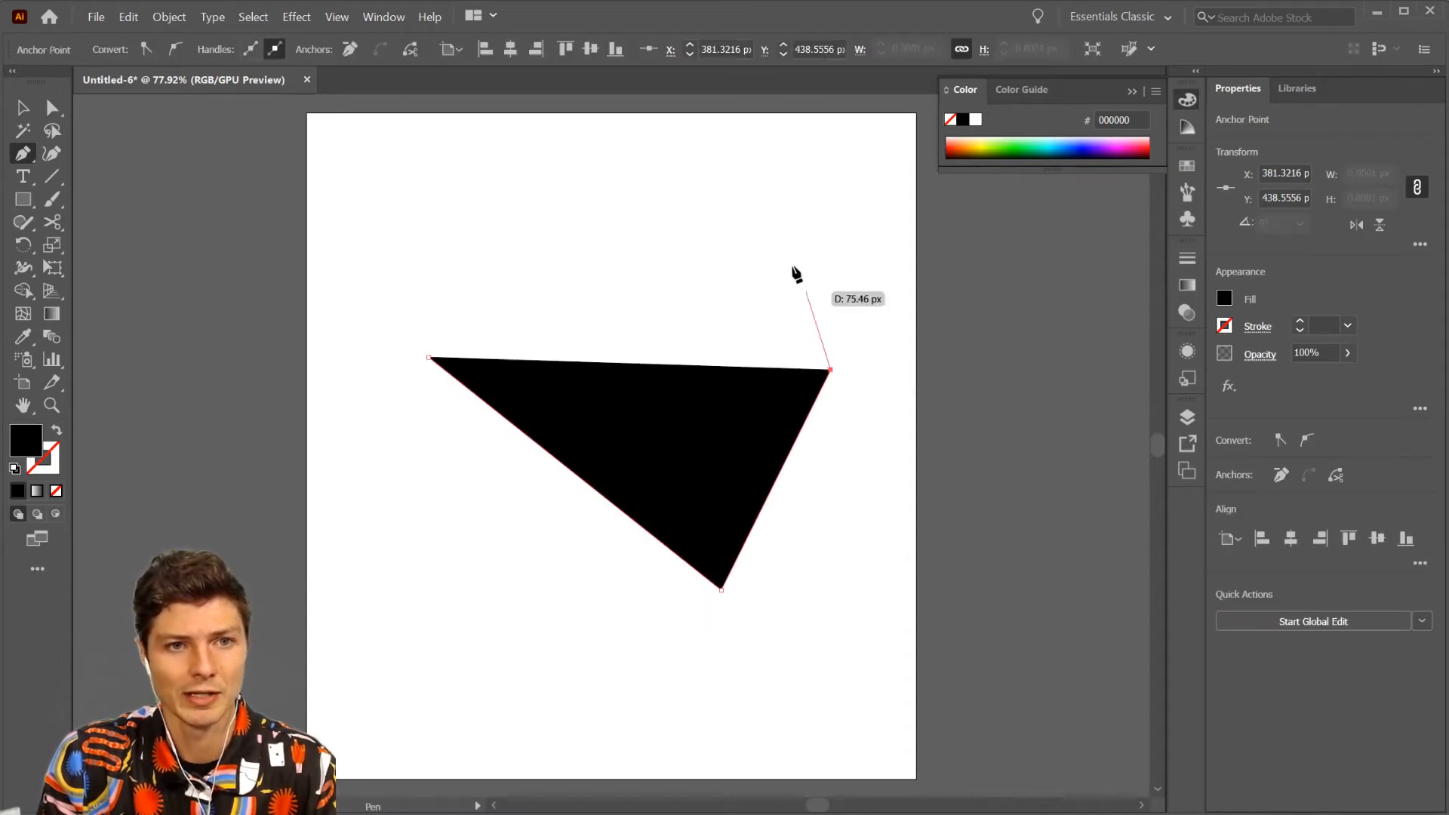
click(691, 179)
click(515, 184)
click(438, 224)
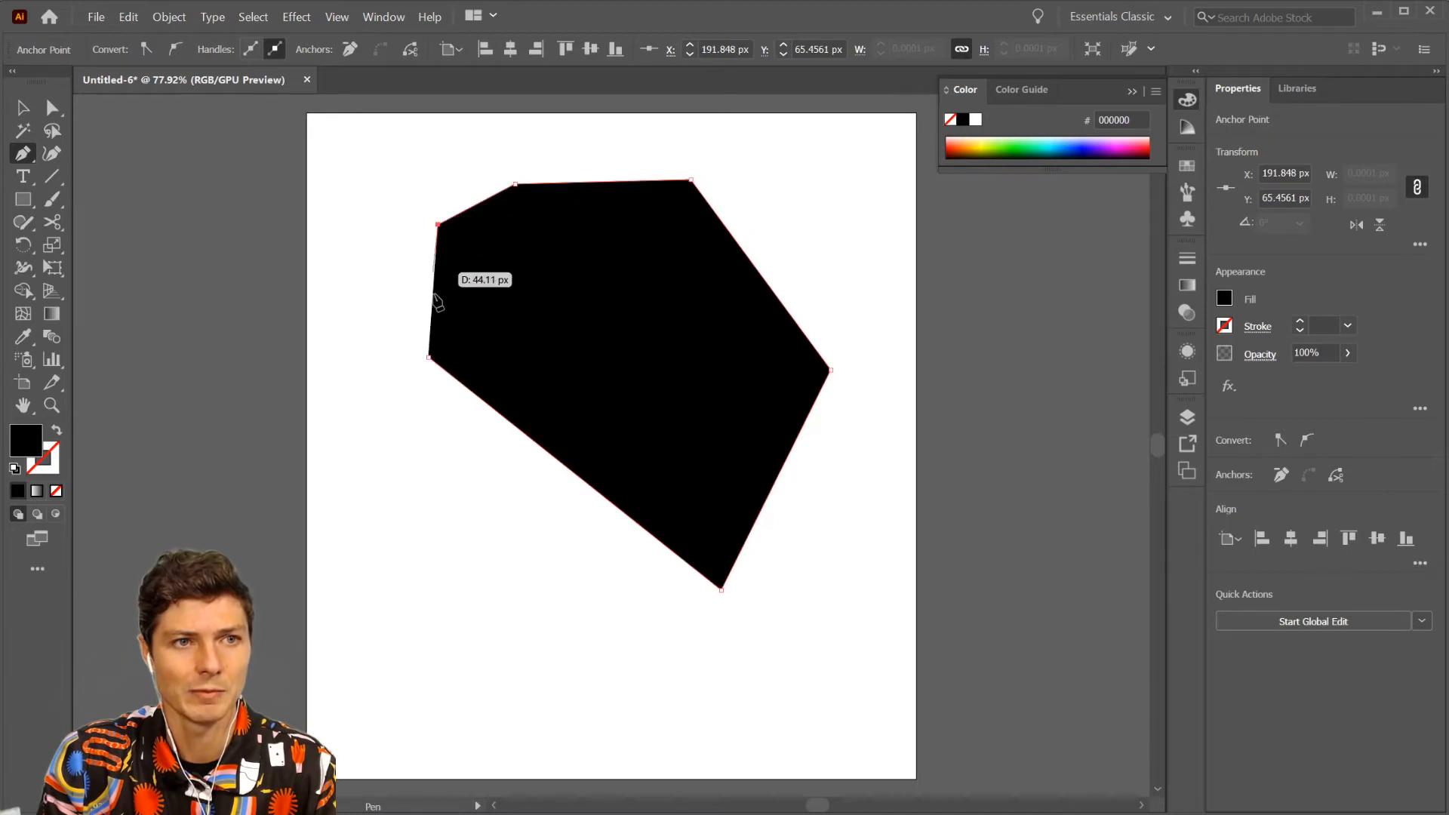
click(428, 356)
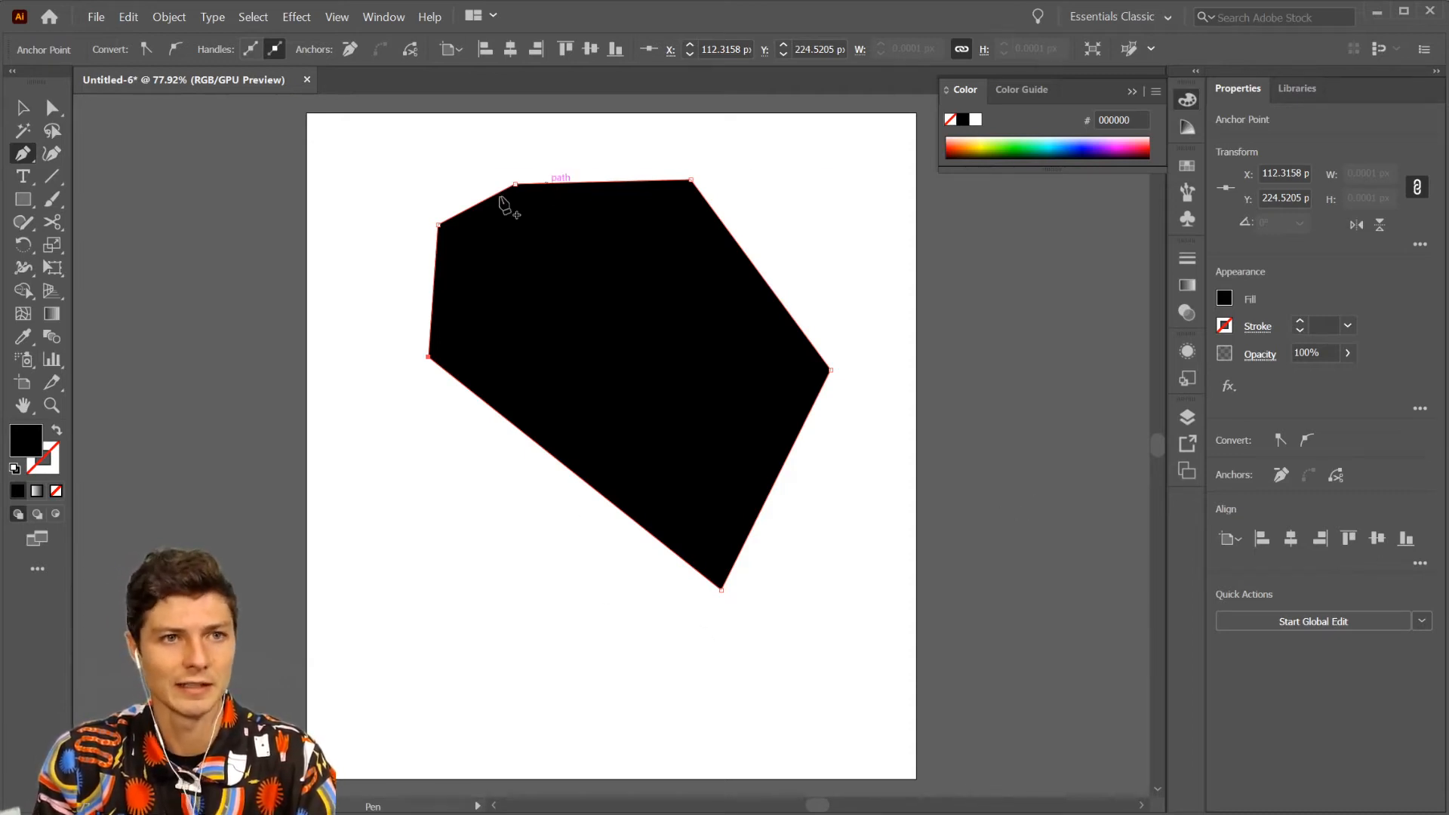
- Draw a closed five-sided black polygon about 274 by 227 px with the Pen tool in the artboard's lower-left area
drag(381, 648, 378, 654)
click(624, 614)
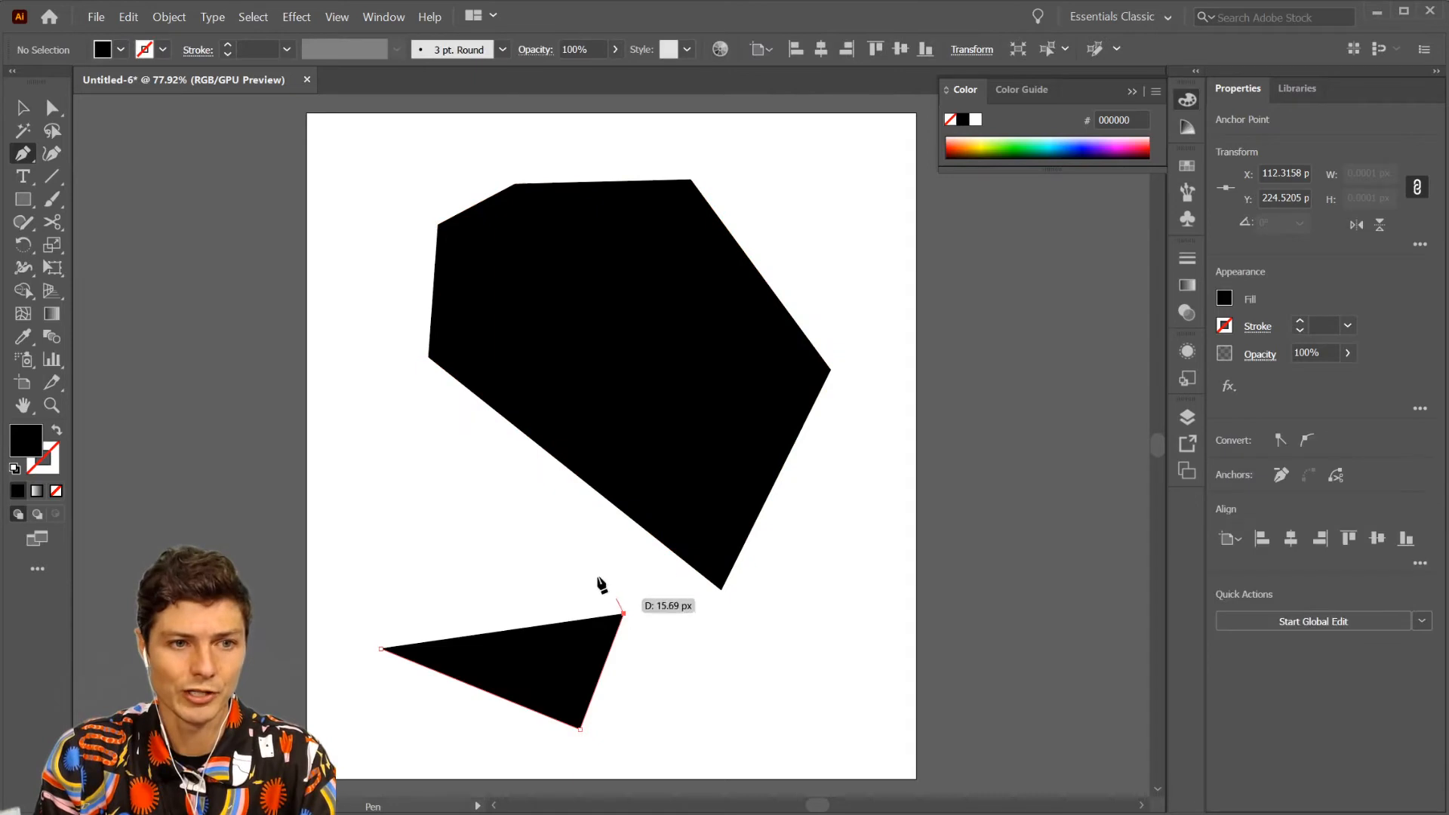
click(482, 482)
click(326, 514)
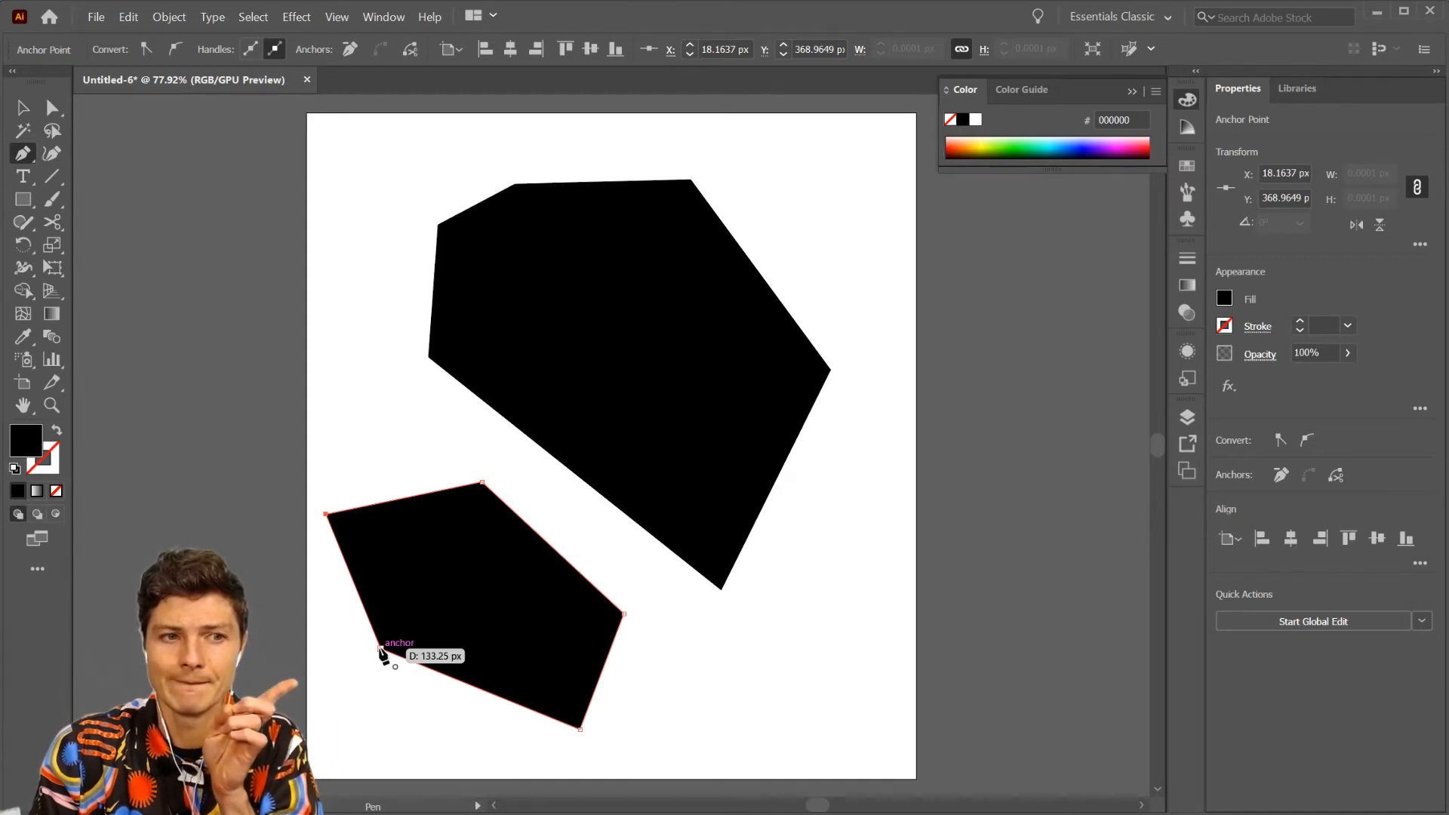
click(381, 651)
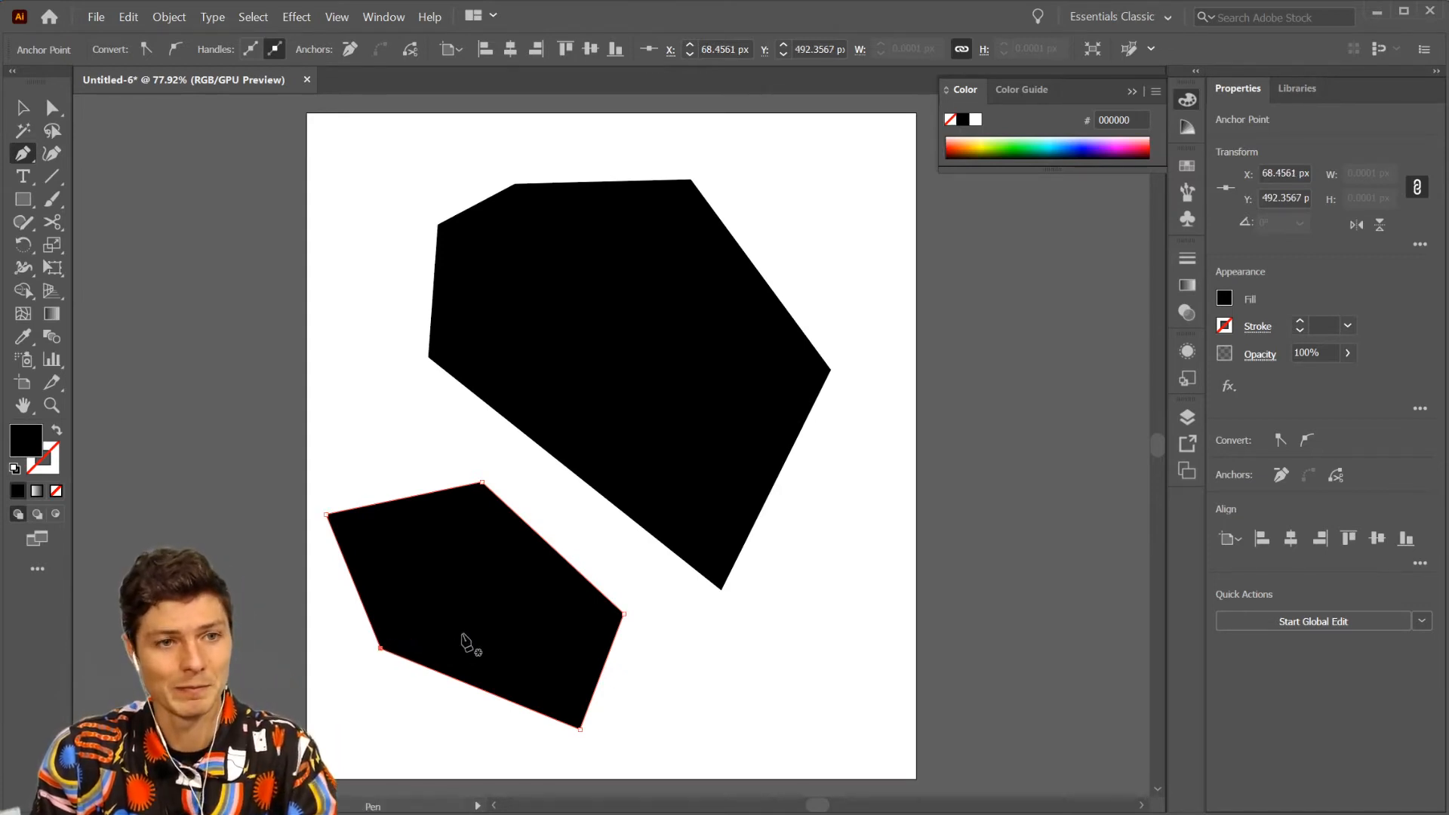
- Move the five-sided polygon slightly up and to the right with the Direct Selection tool
key(a)
click(472, 615)
drag(489, 660, 478, 550)
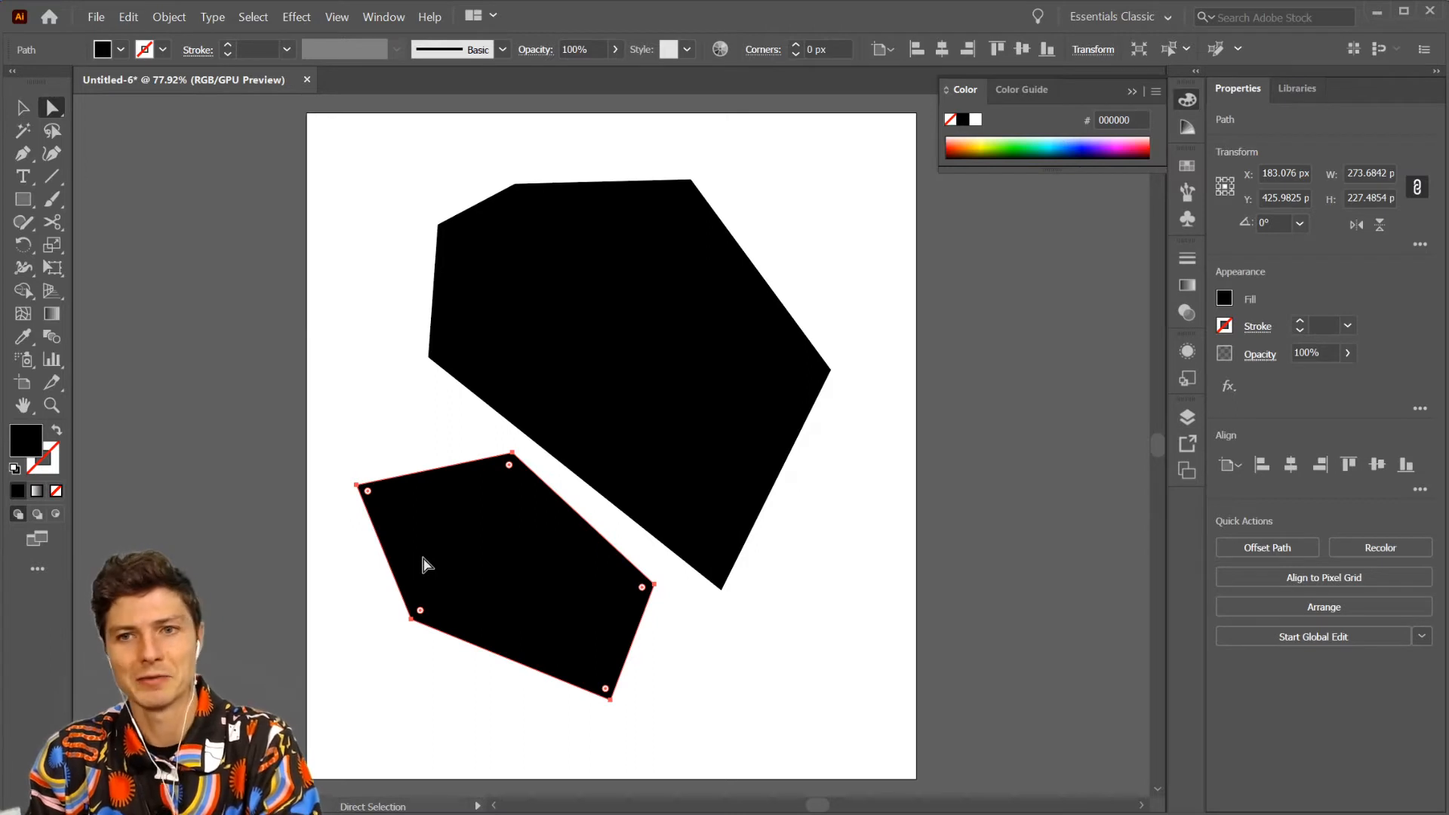
click(398, 437)
- Delete the five-sided polygon and the large six-sided polygon
click(497, 544)
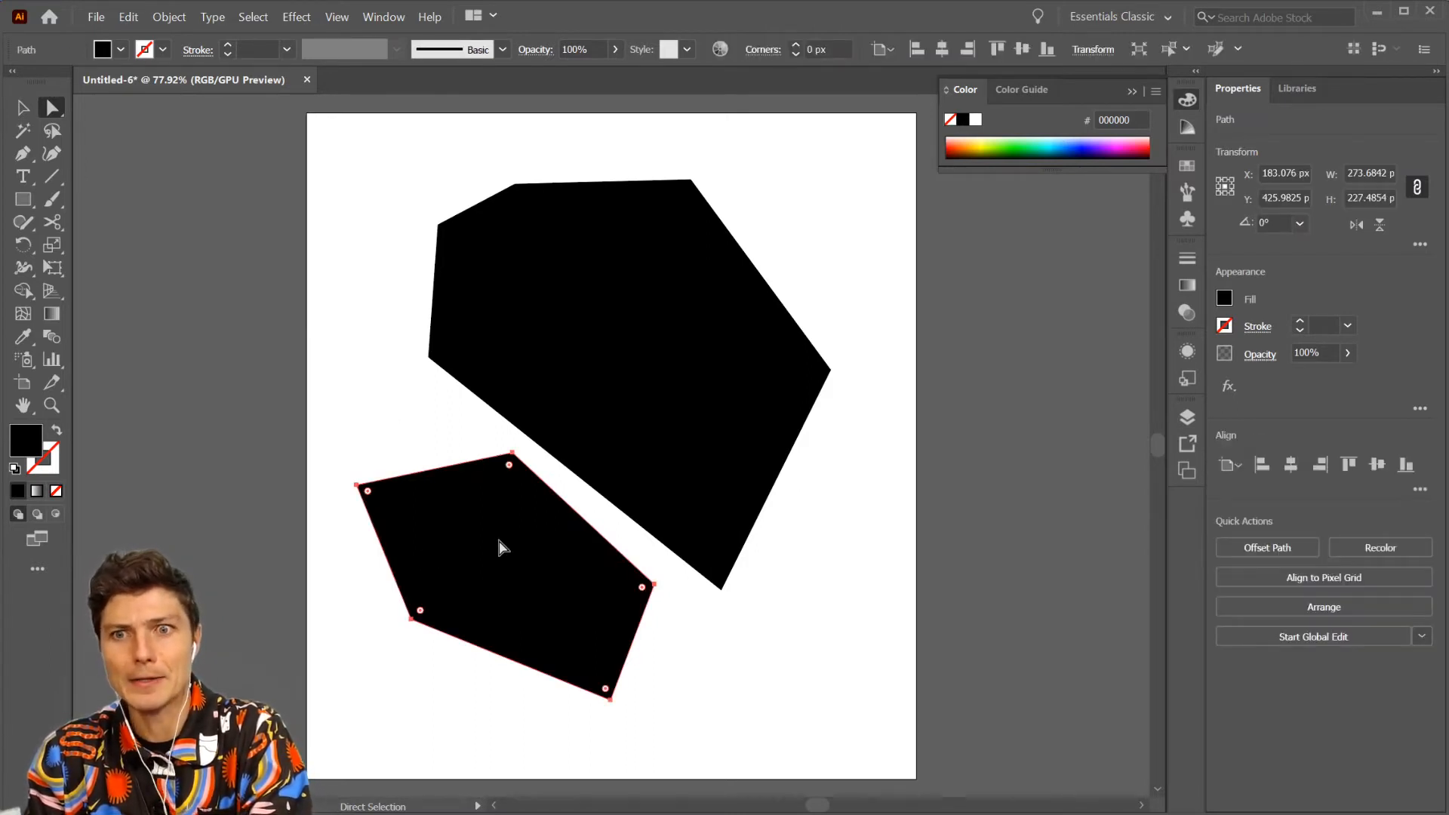
key(Delete)
click(598, 365)
key(Delete)
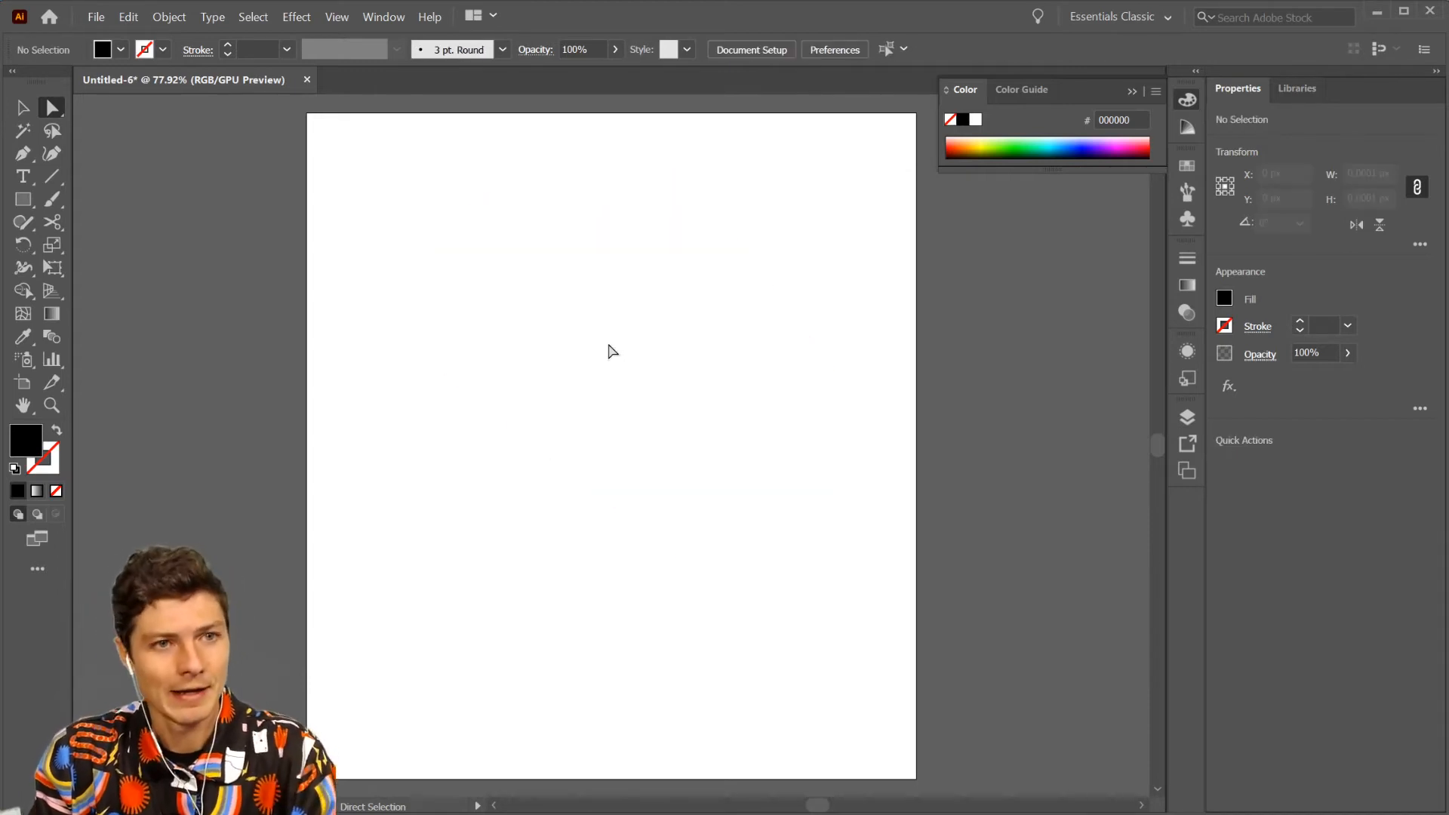
- Draw a large closed black blob with nine anchor points using curved Pen tool segments across the middle of the artboard
key(v)
key(p)
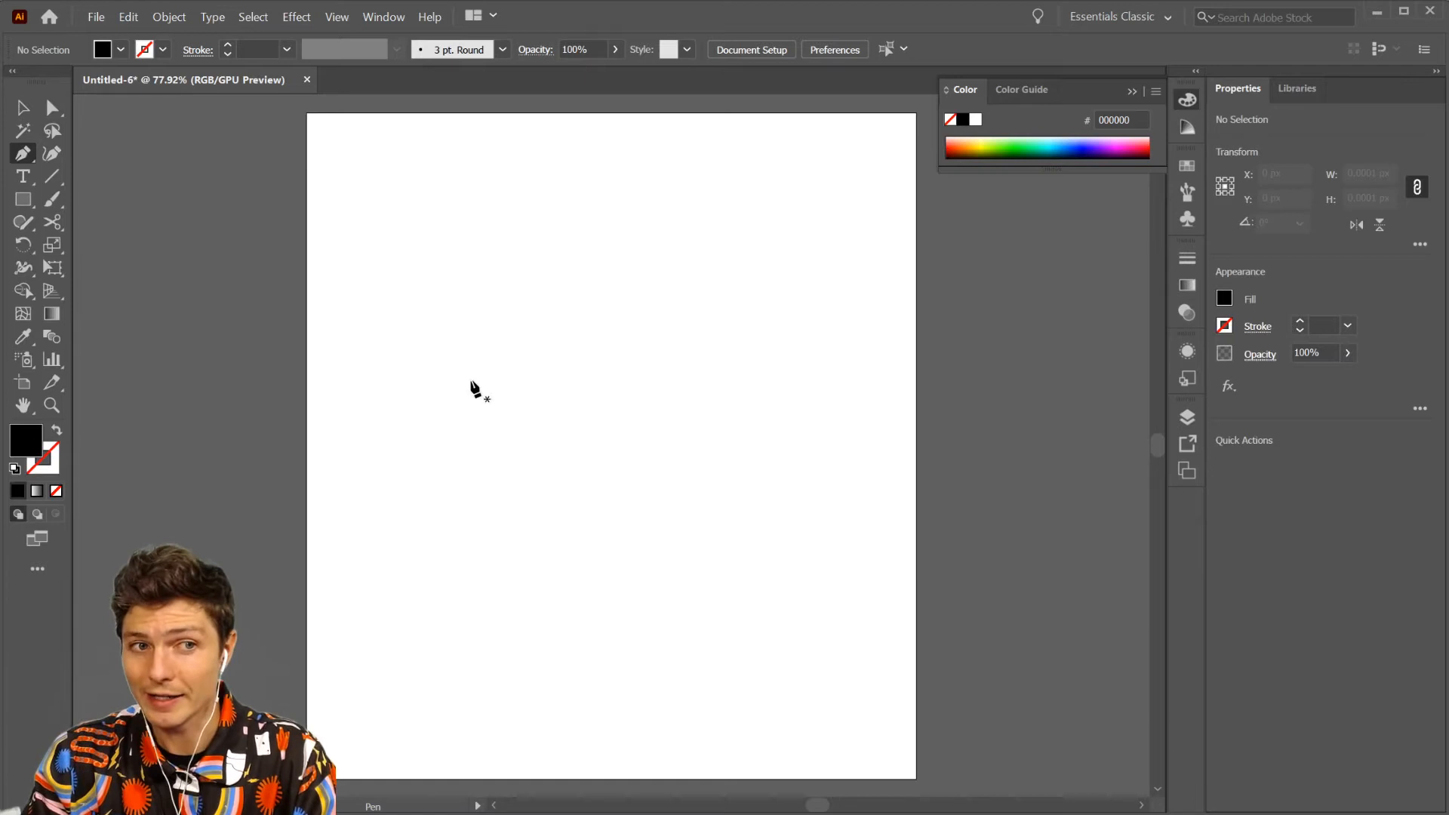
click(478, 526)
click(496, 365)
drag(496, 365, 481, 380)
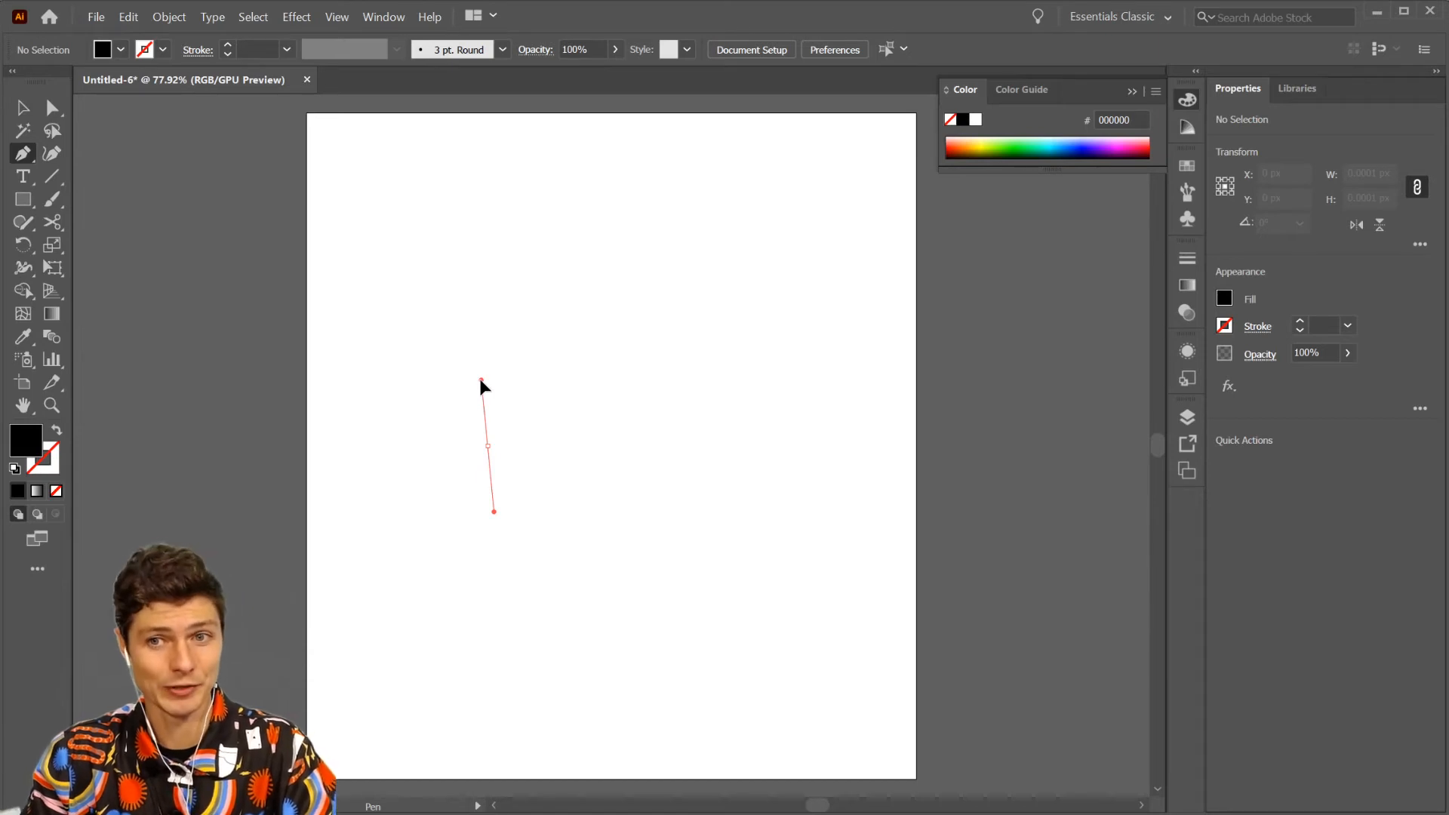
drag(481, 379, 481, 375)
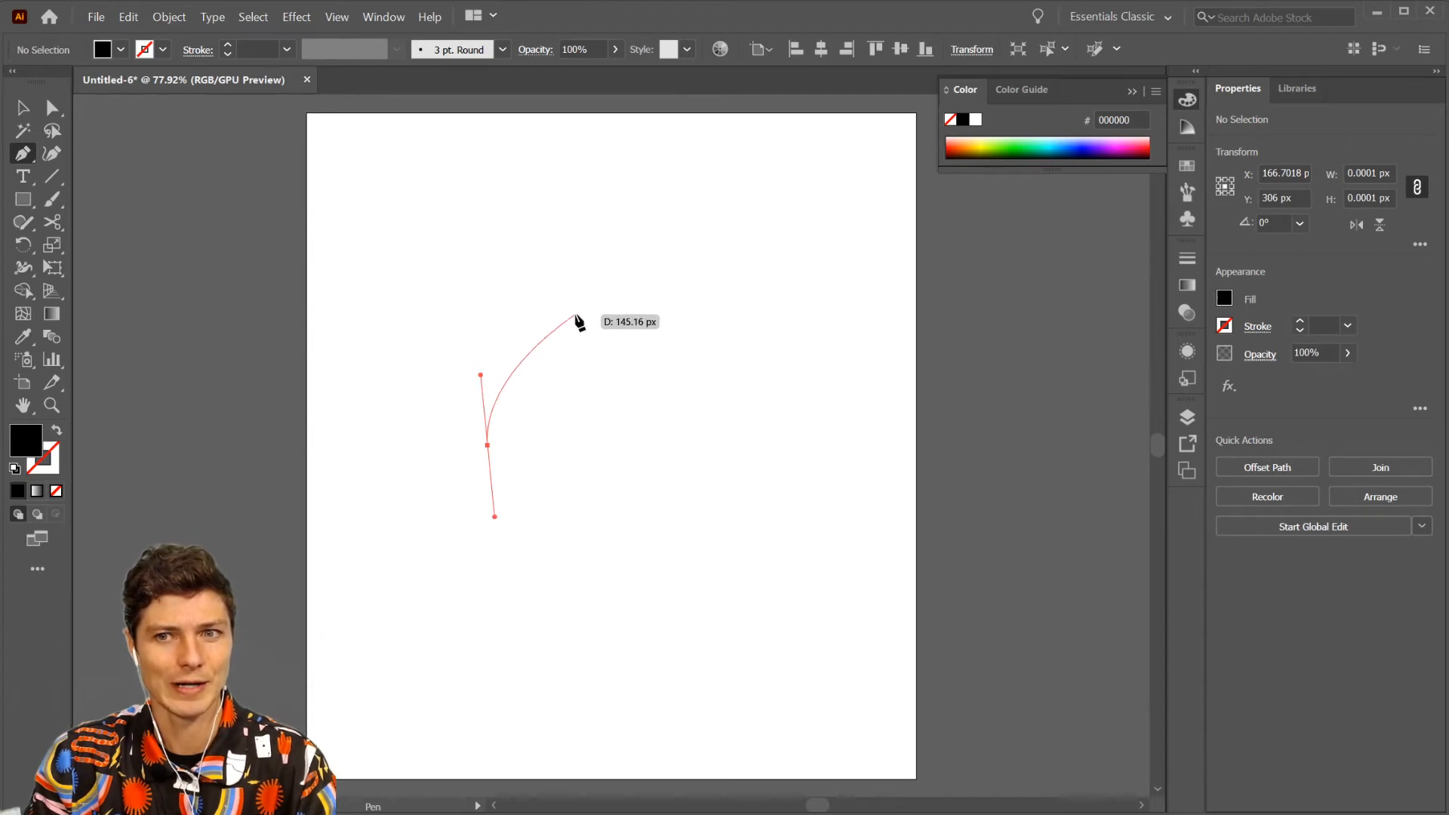
drag(601, 264, 664, 295)
drag(730, 349, 806, 345)
drag(871, 394, 898, 490)
drag(860, 543, 769, 599)
drag(619, 661, 602, 697)
drag(494, 713, 431, 682)
drag(374, 572, 378, 505)
drag(424, 439, 447, 368)
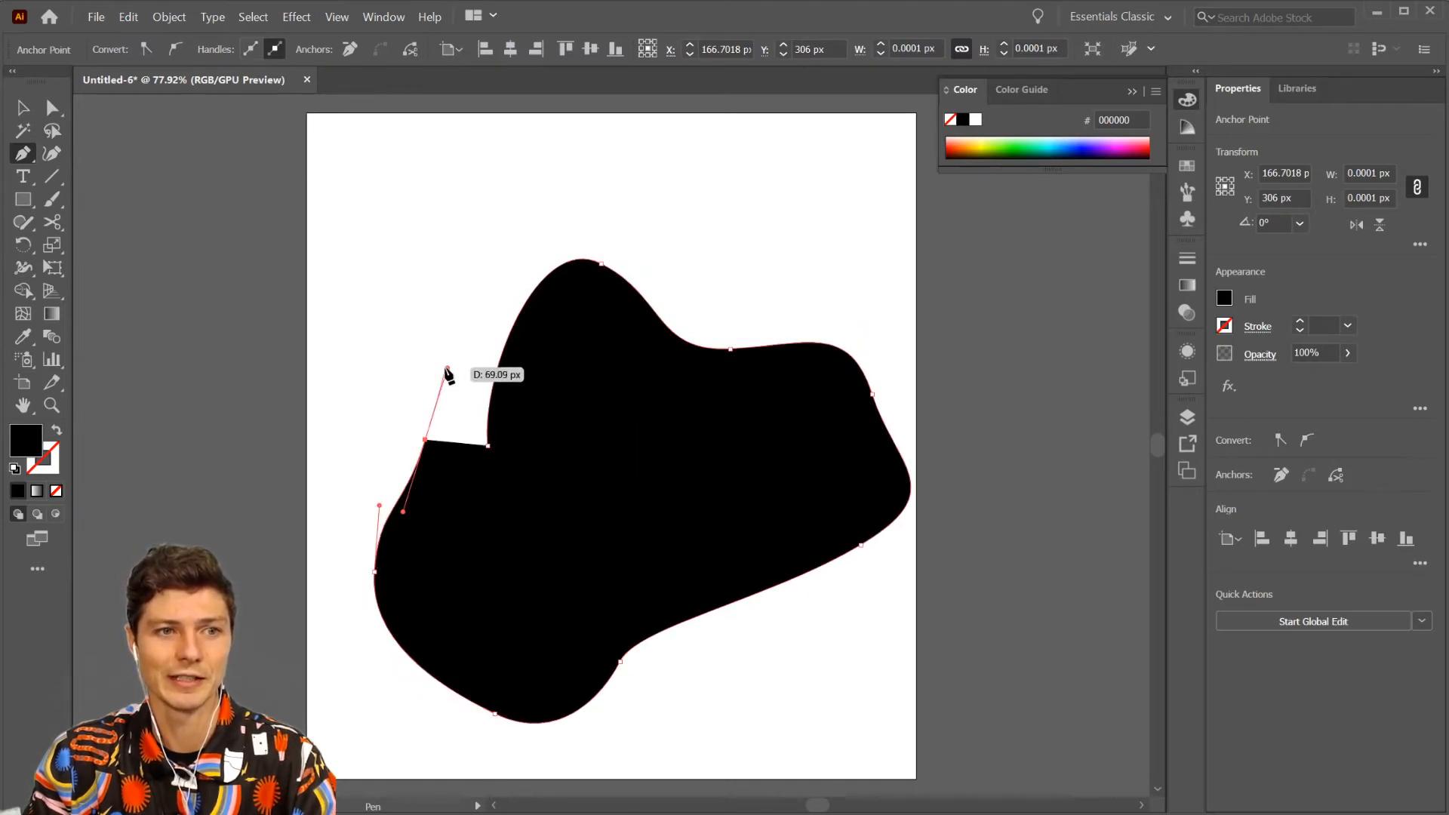
click(488, 446)
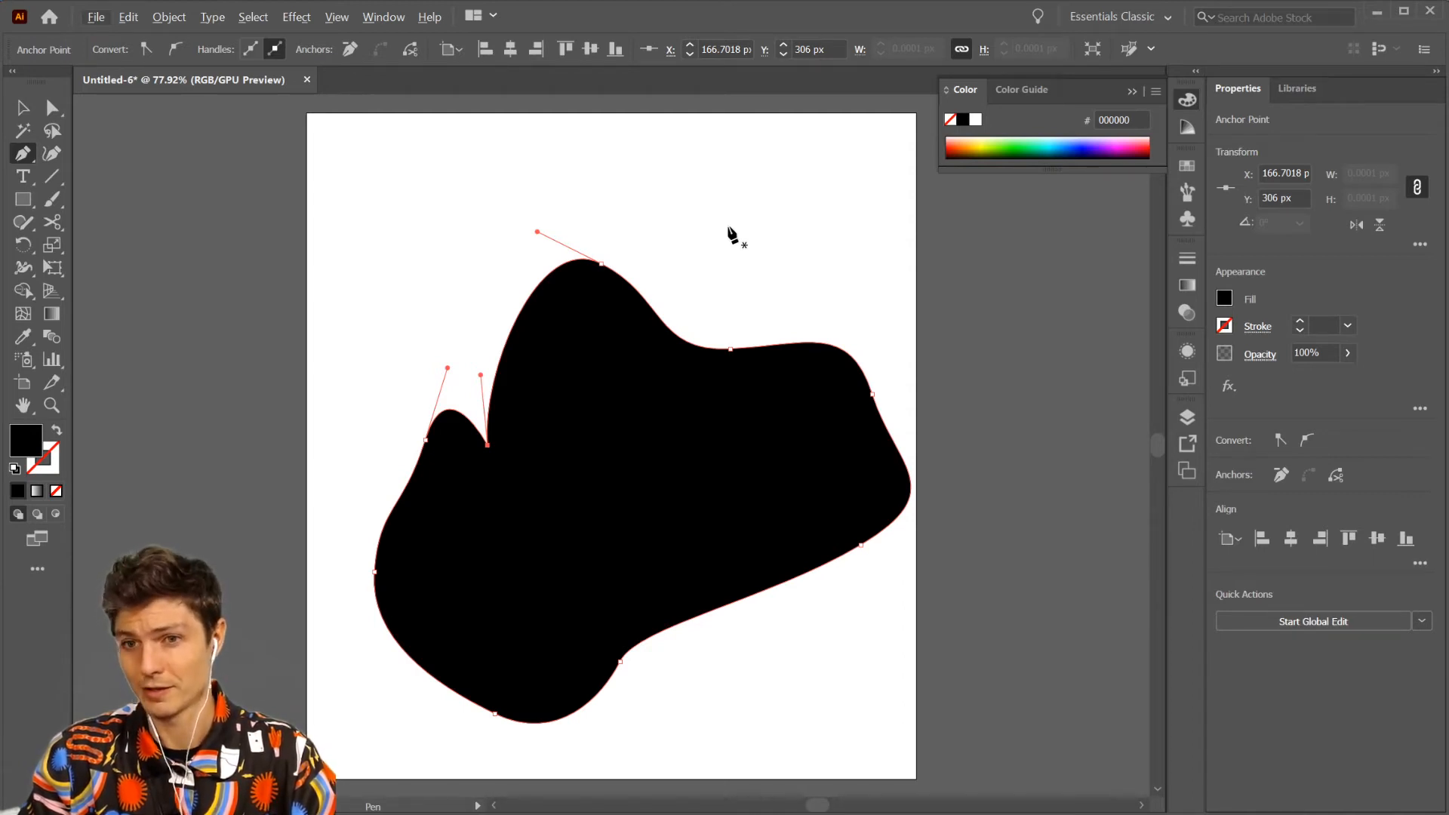
key(ctrl)
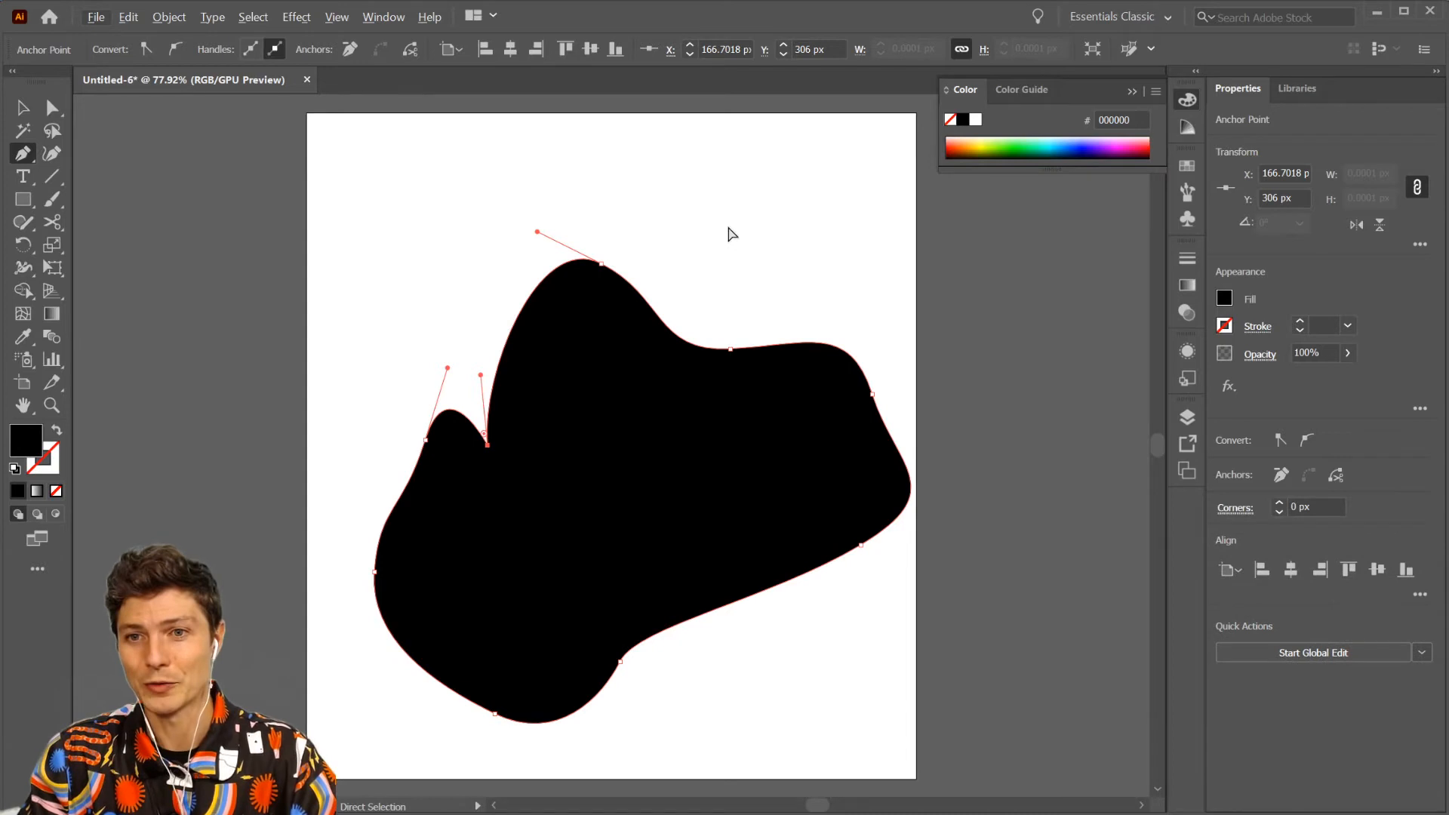
key(alt)
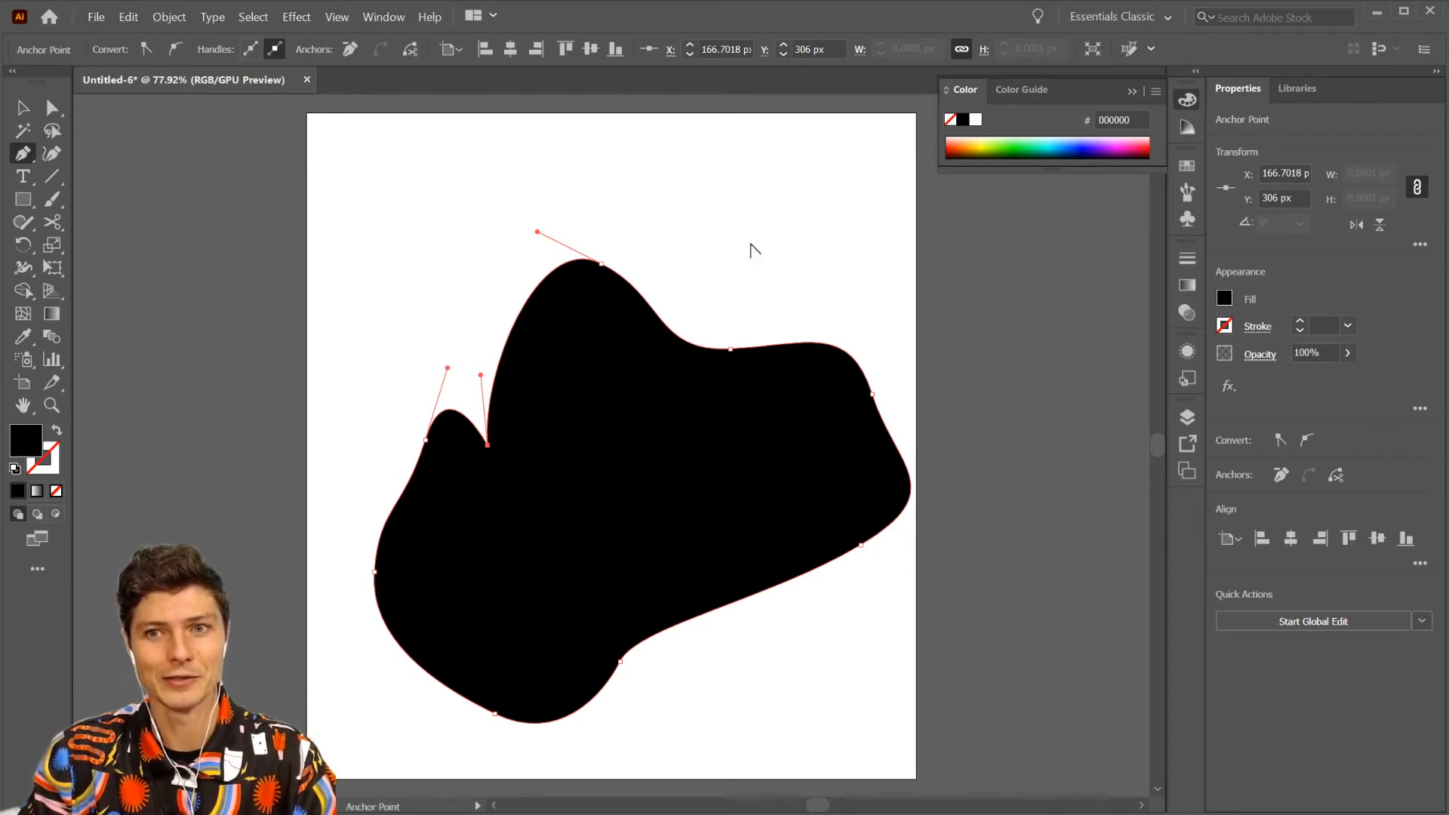
drag(23, 153, 96, 218)
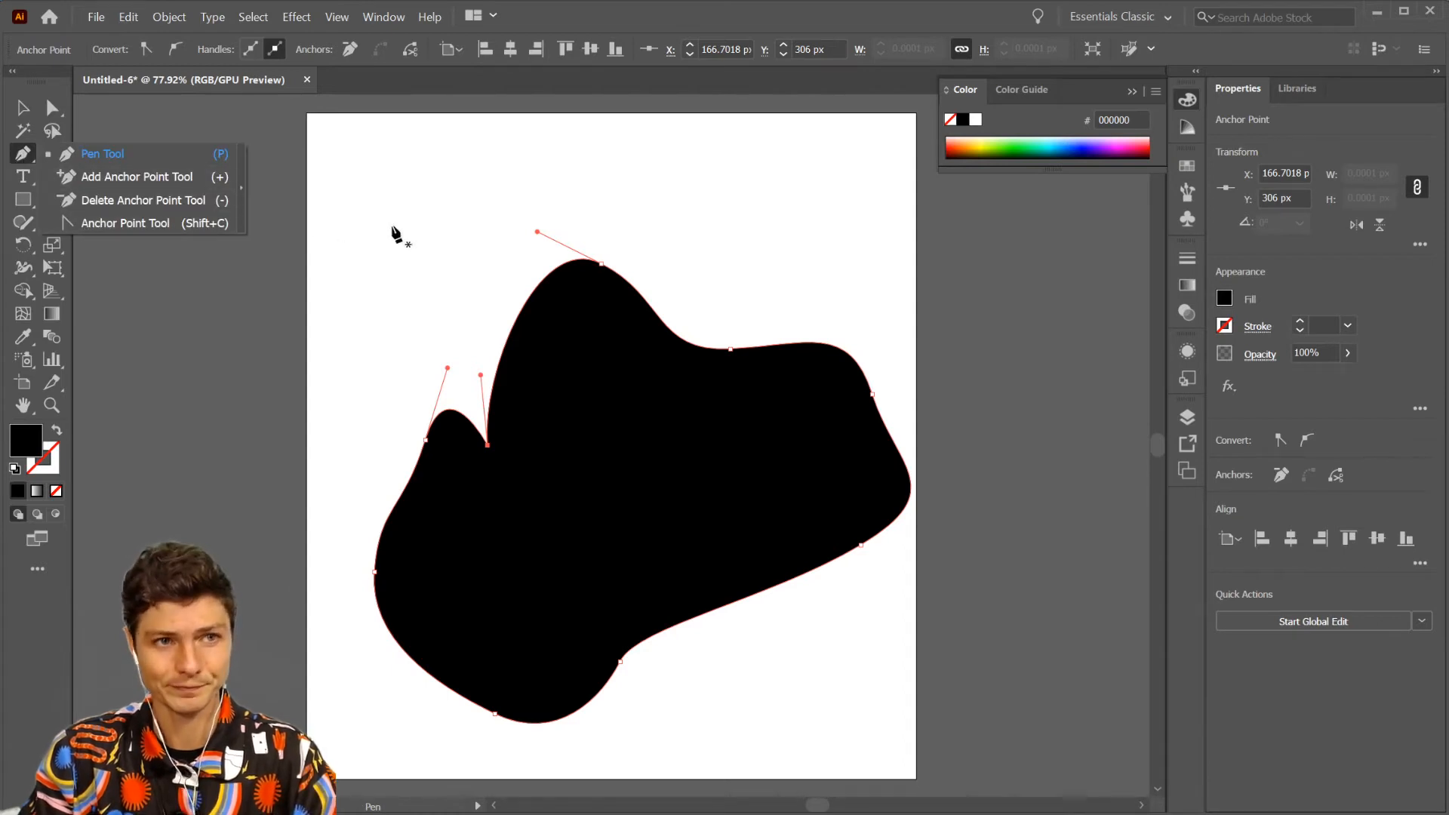
click(27, 157)
key(ctrl)
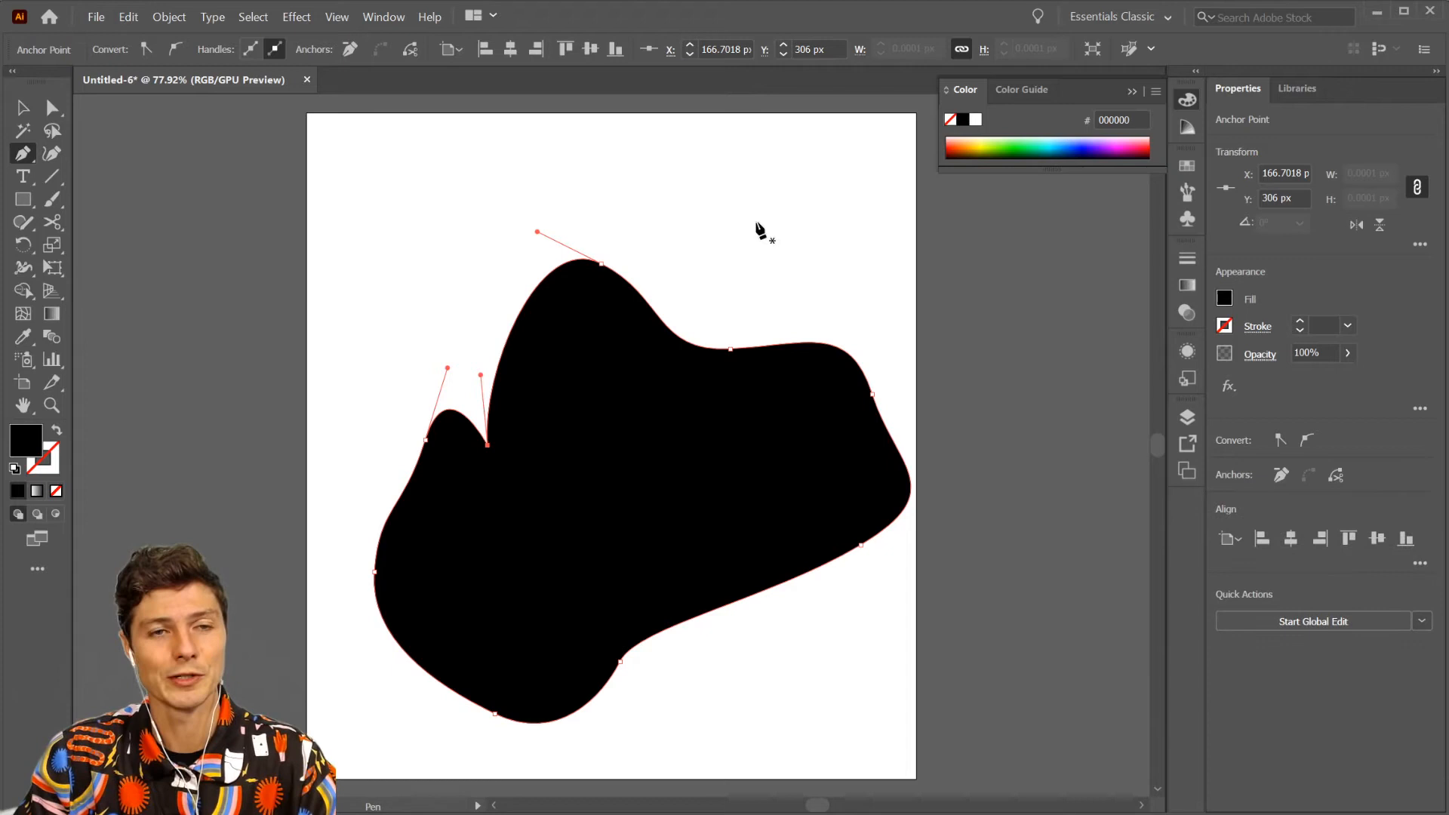
- Move the anchor point in the blob's upper-right dip up to about X 425, Y 40 px to form a tall peak
key(ctrl)
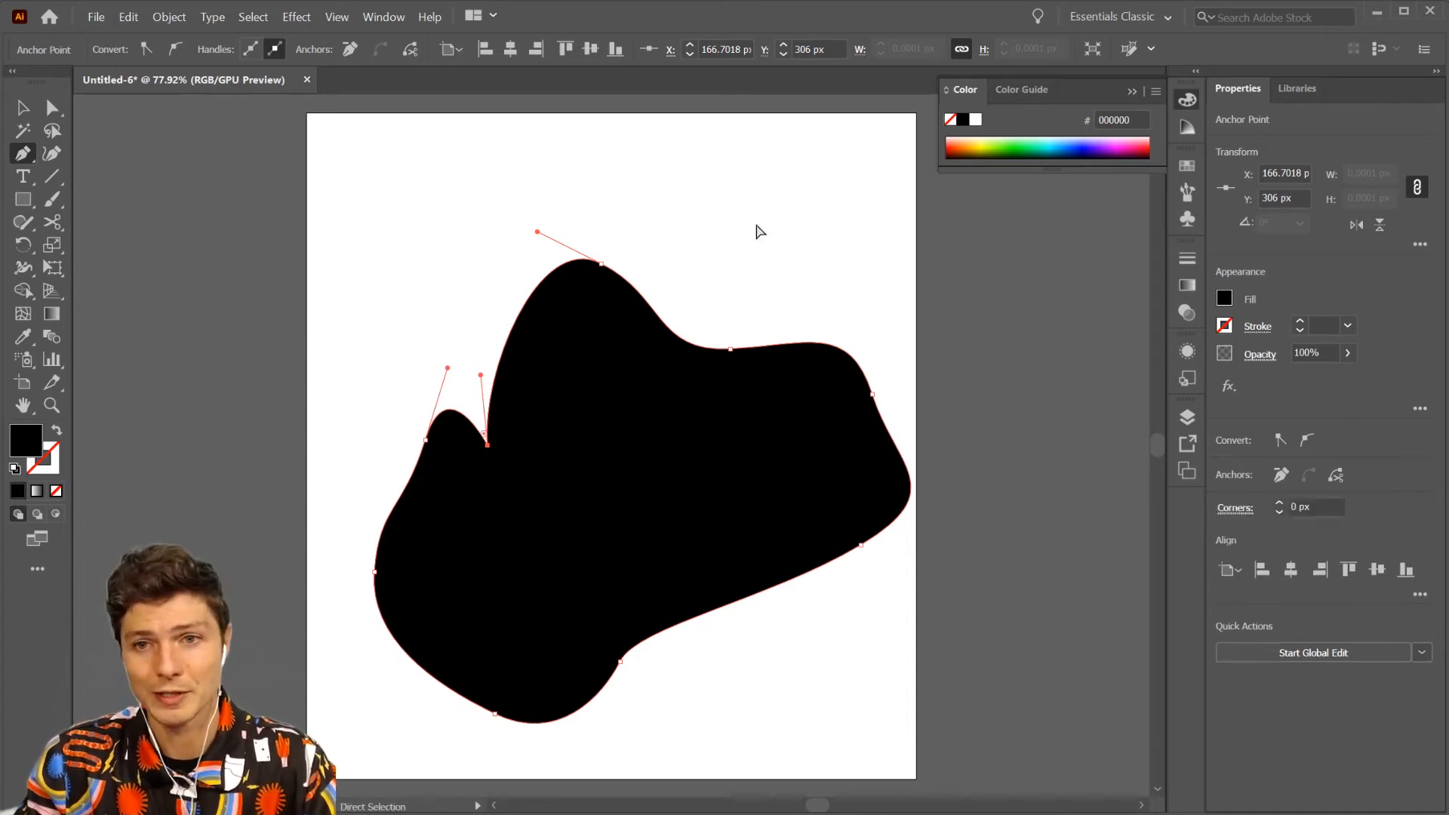
click(730, 349)
drag(731, 349, 752, 260)
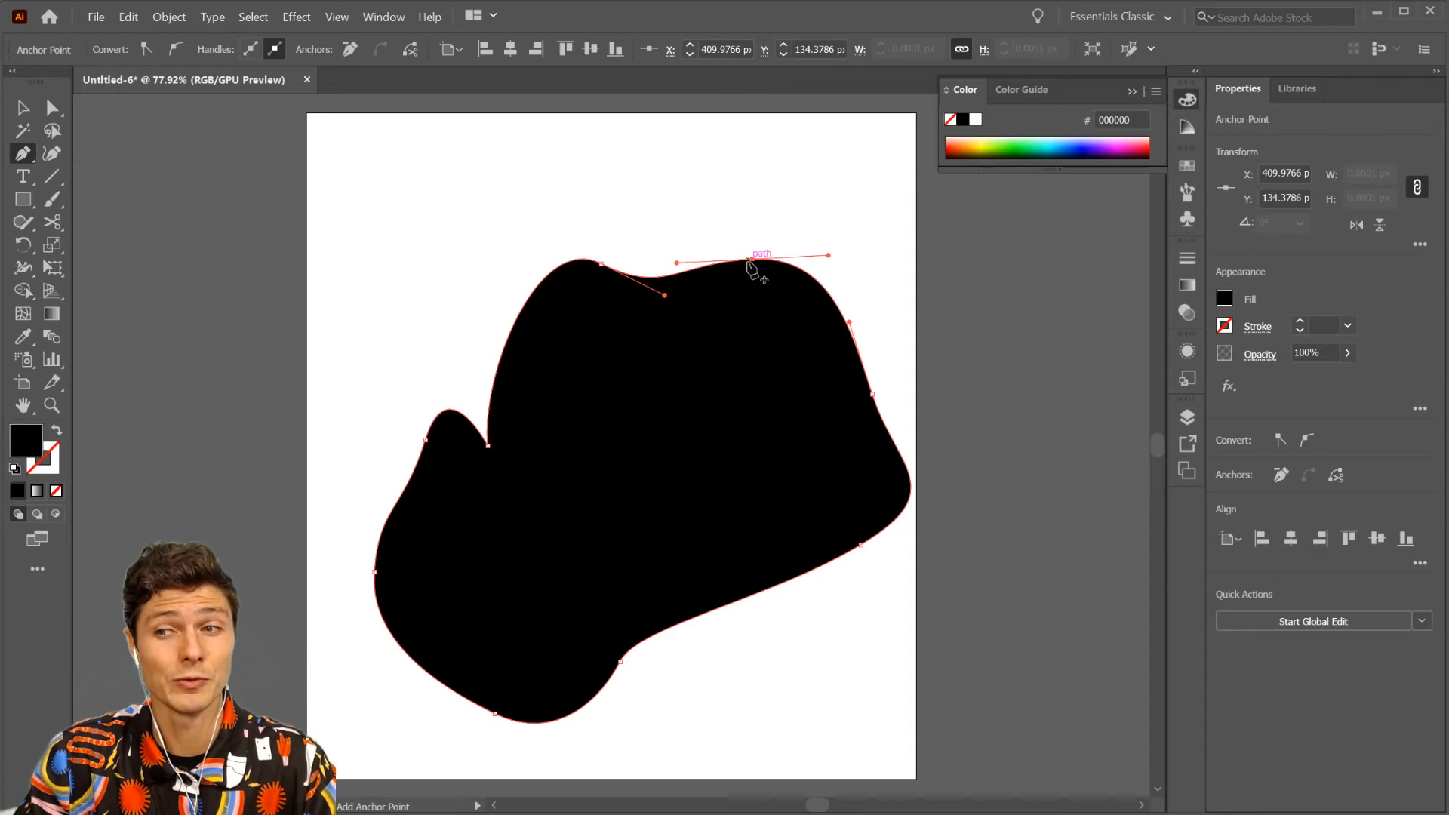
key(ctrl)
drag(753, 261, 770, 156)
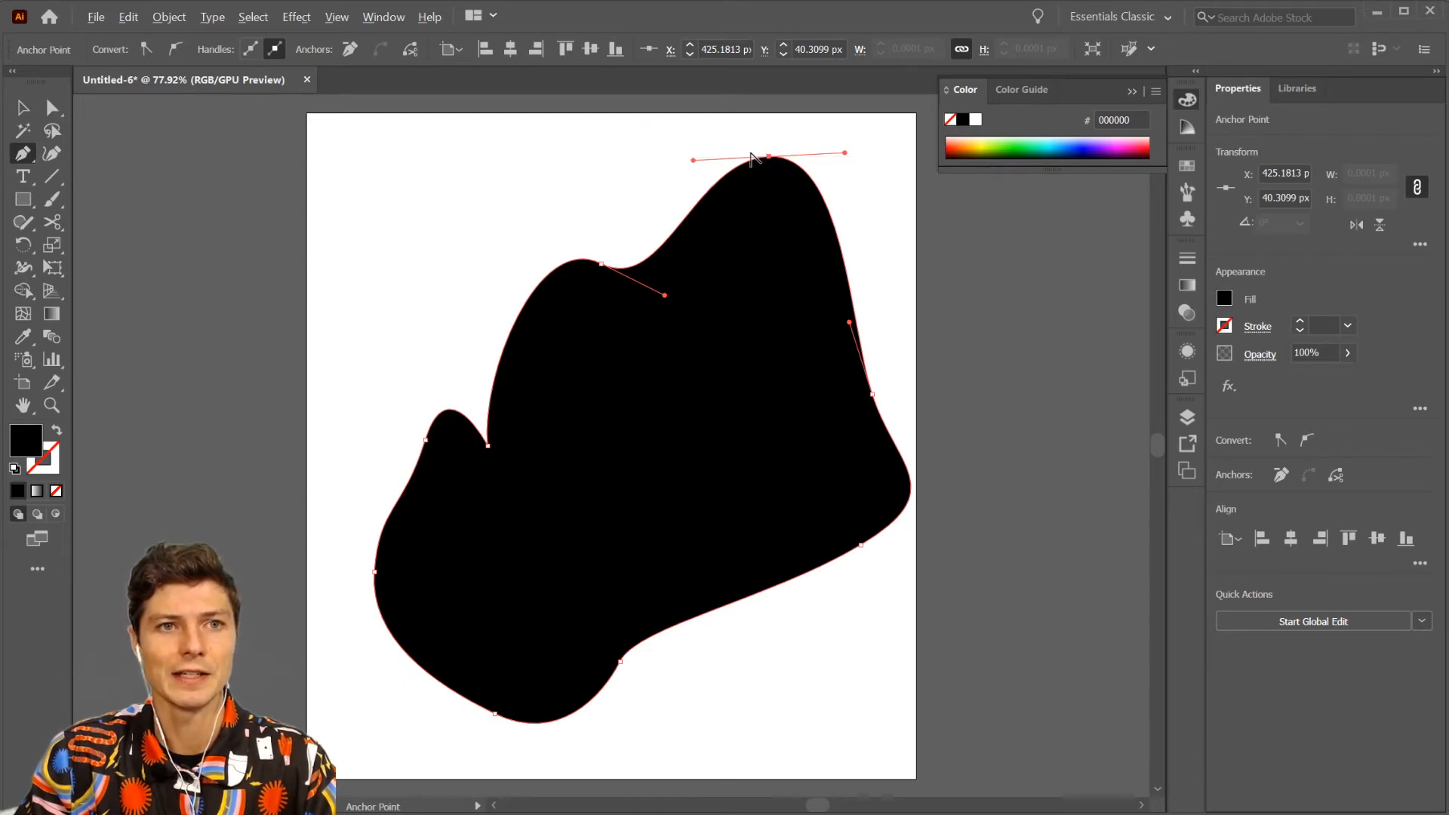
- Pull longer direction handles out of the topmost anchor point, tilted slightly upward toward the right
drag(769, 156, 891, 140)
key(ctrl)
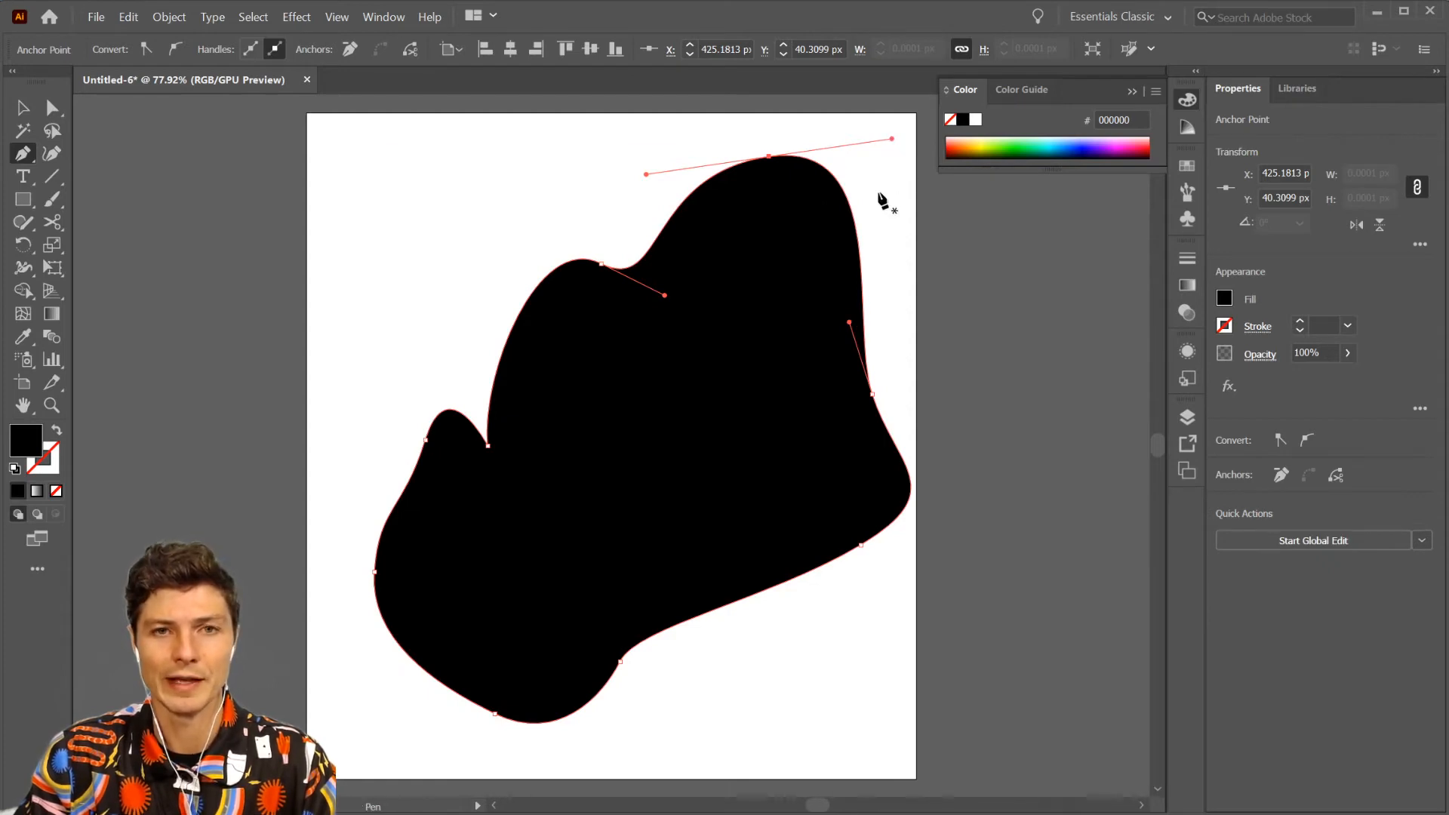
key(ctrl)
ctrl+click(768, 157)
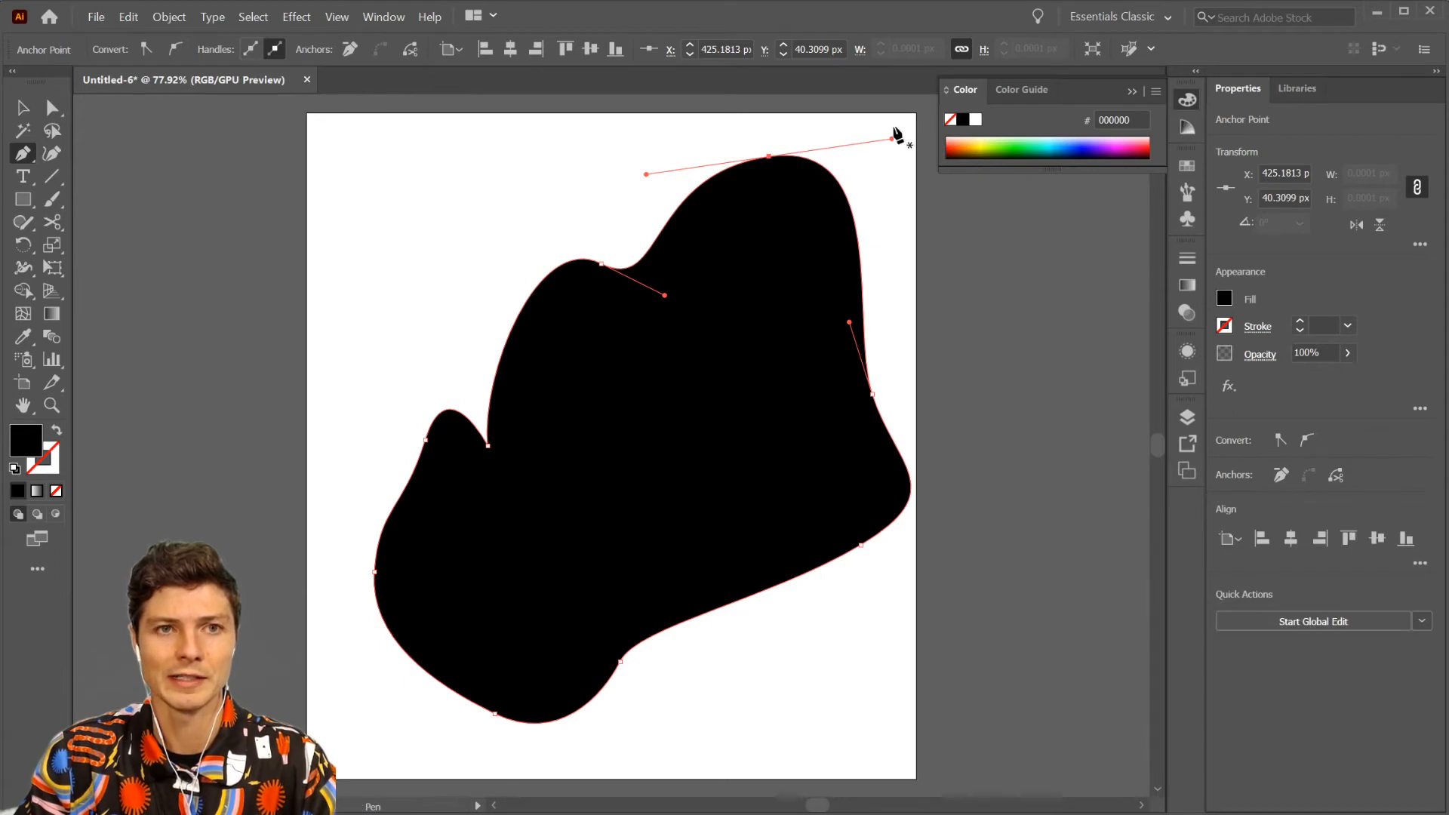
key(ctrl)
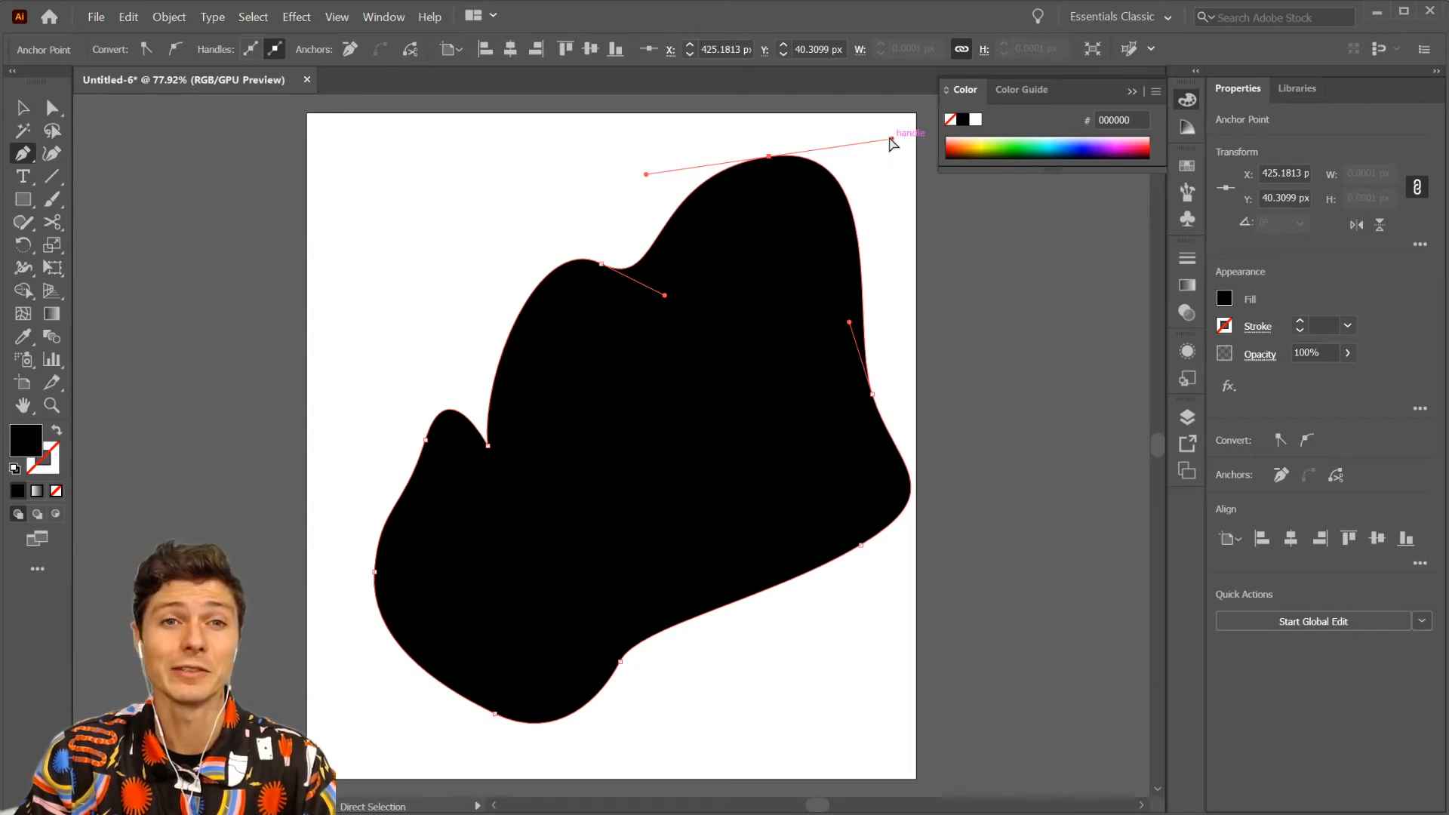
- Shorten and level the topmost anchor's right handle, and pull out a fresh, nearly horizontal pair of handles
mouse_move(893, 142)
mouse_down()
mouse_move(880, 183)
mouse_move(889, 158)
mouse_move(818, 151)
mouse_move(896, 150)
mouse_move(804, 155)
mouse_move(910, 151)
mouse_move(792, 155)
mouse_move(815, 146)
mouse_move(889, 227)
mouse_move(880, 120)
mouse_move(889, 207)
mouse_move(880, 134)
mouse_move(892, 156)
mouse_move(835, 154)
mouse_move(914, 146)
mouse_move(839, 156)
mouse_move(877, 140)
mouse_up()
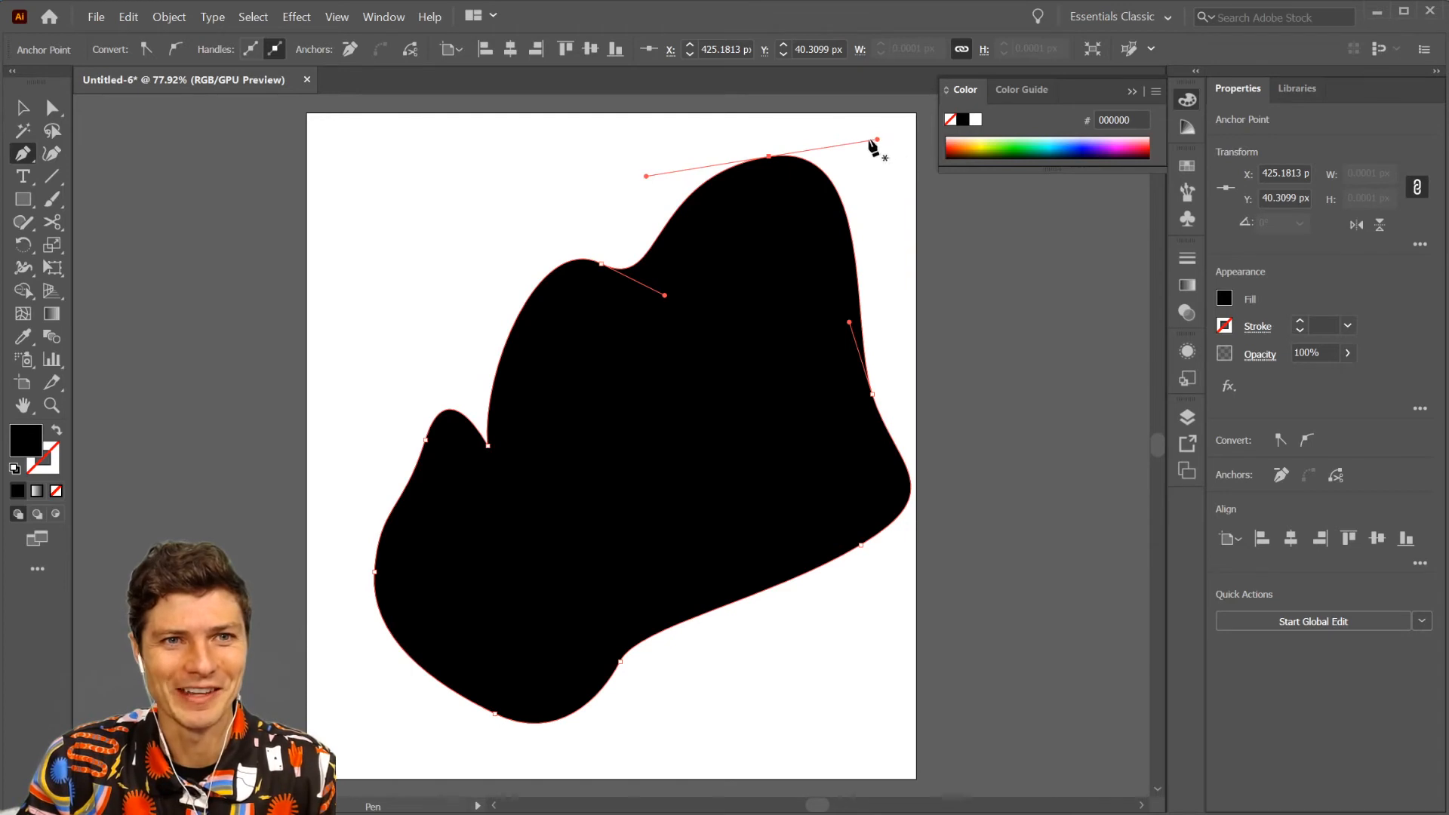
mouse_move(876, 139)
mouse_down()
mouse_move(878, 126)
mouse_move(873, 155)
mouse_up()
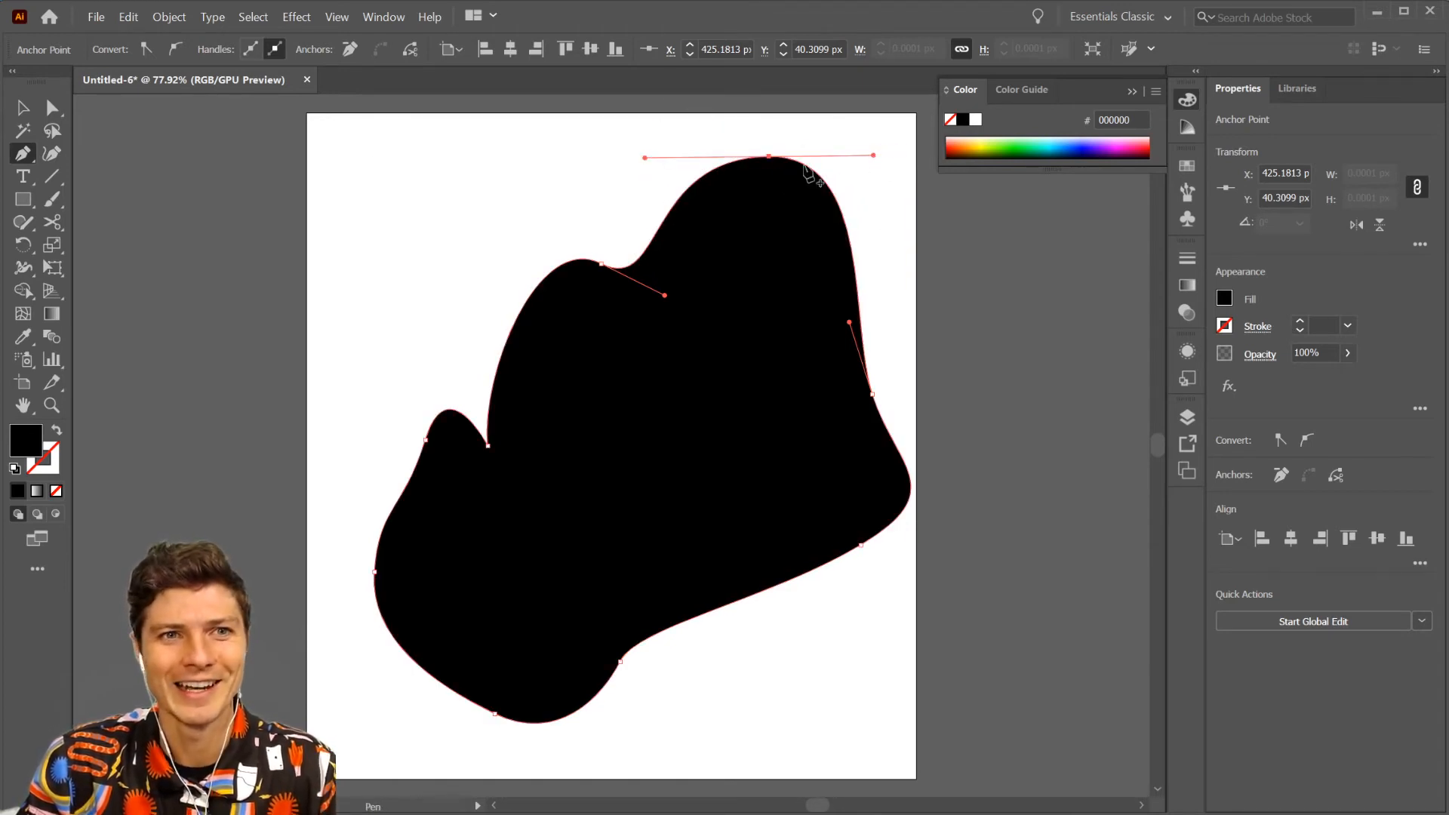
drag(768, 156, 892, 145)
drag(768, 157, 881, 157)
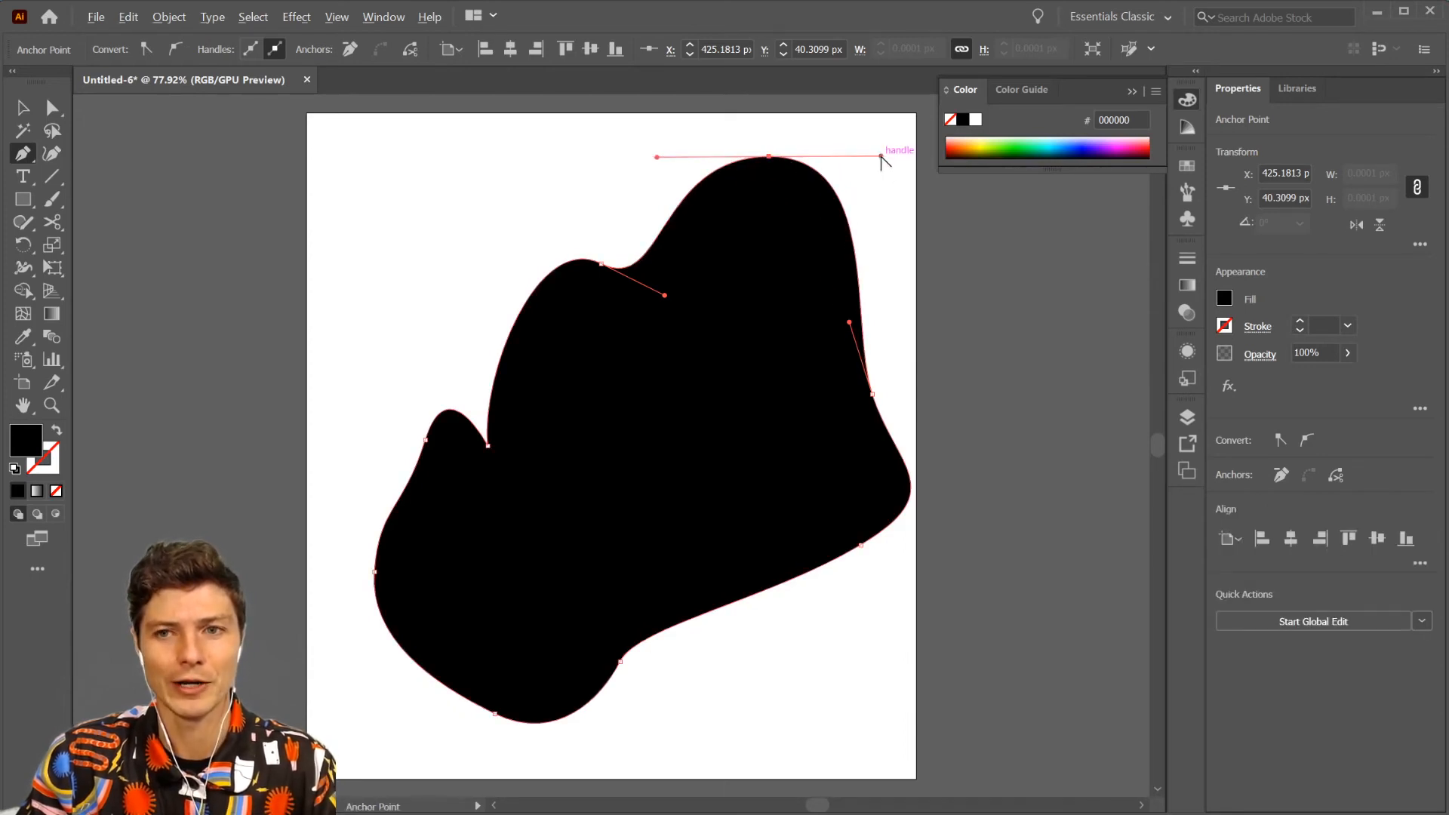
- Break the topmost anchor's right handle and swing it down and left into the shape to form a curved spike
drag(881, 157, 770, 264)
drag(709, 259, 689, 257)
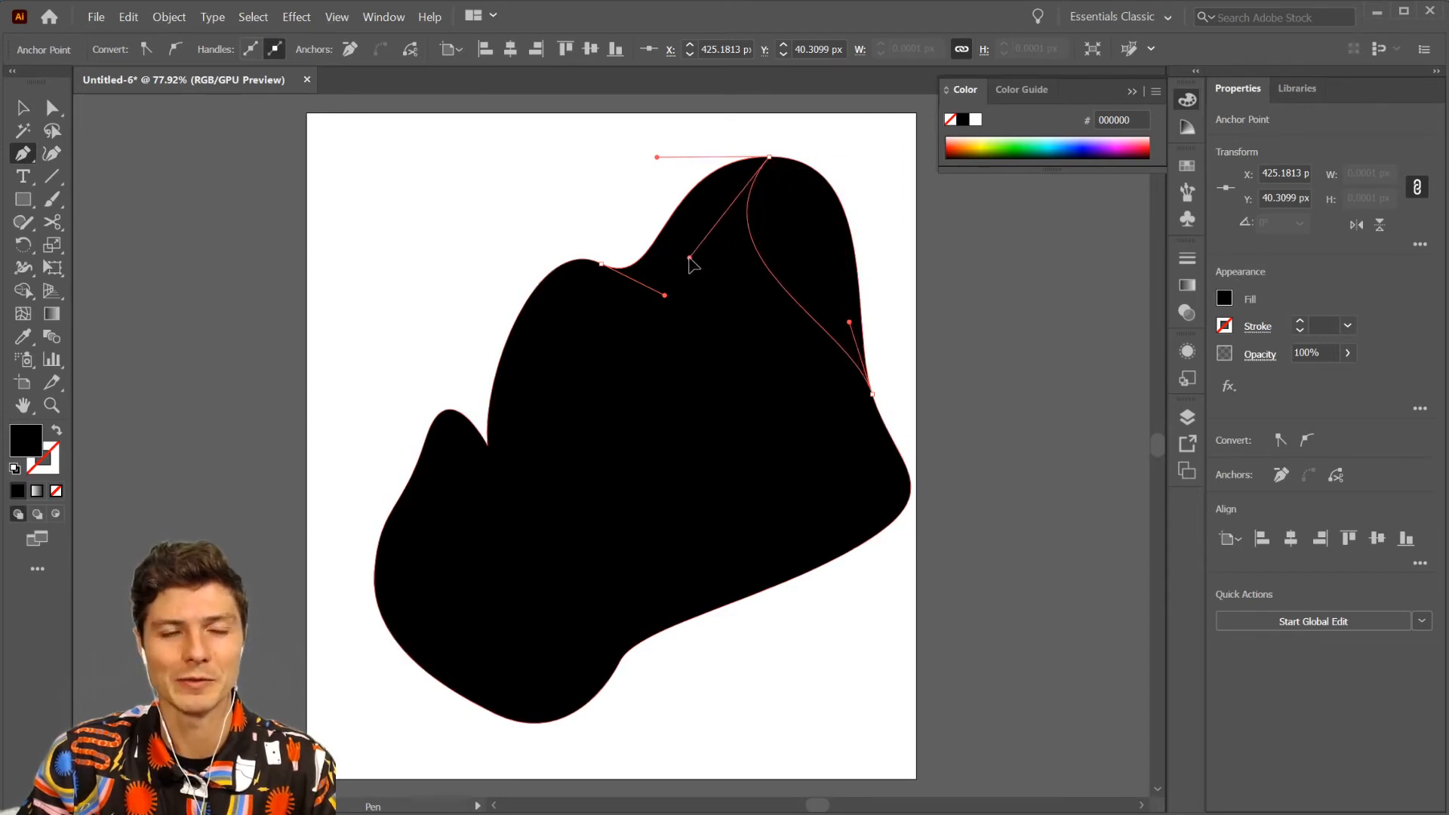
drag(689, 257, 689, 258)
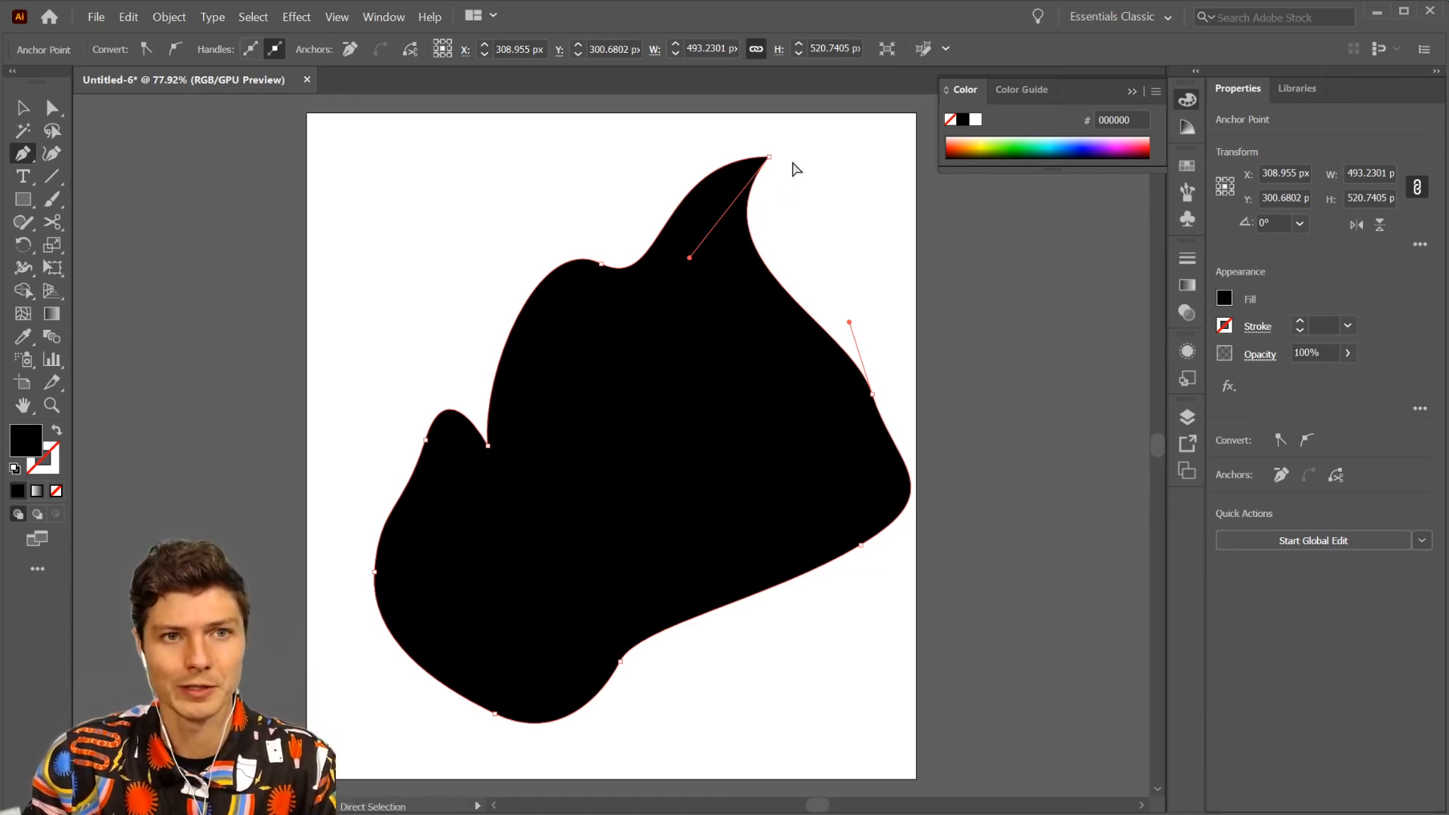
ctrl+click(769, 157)
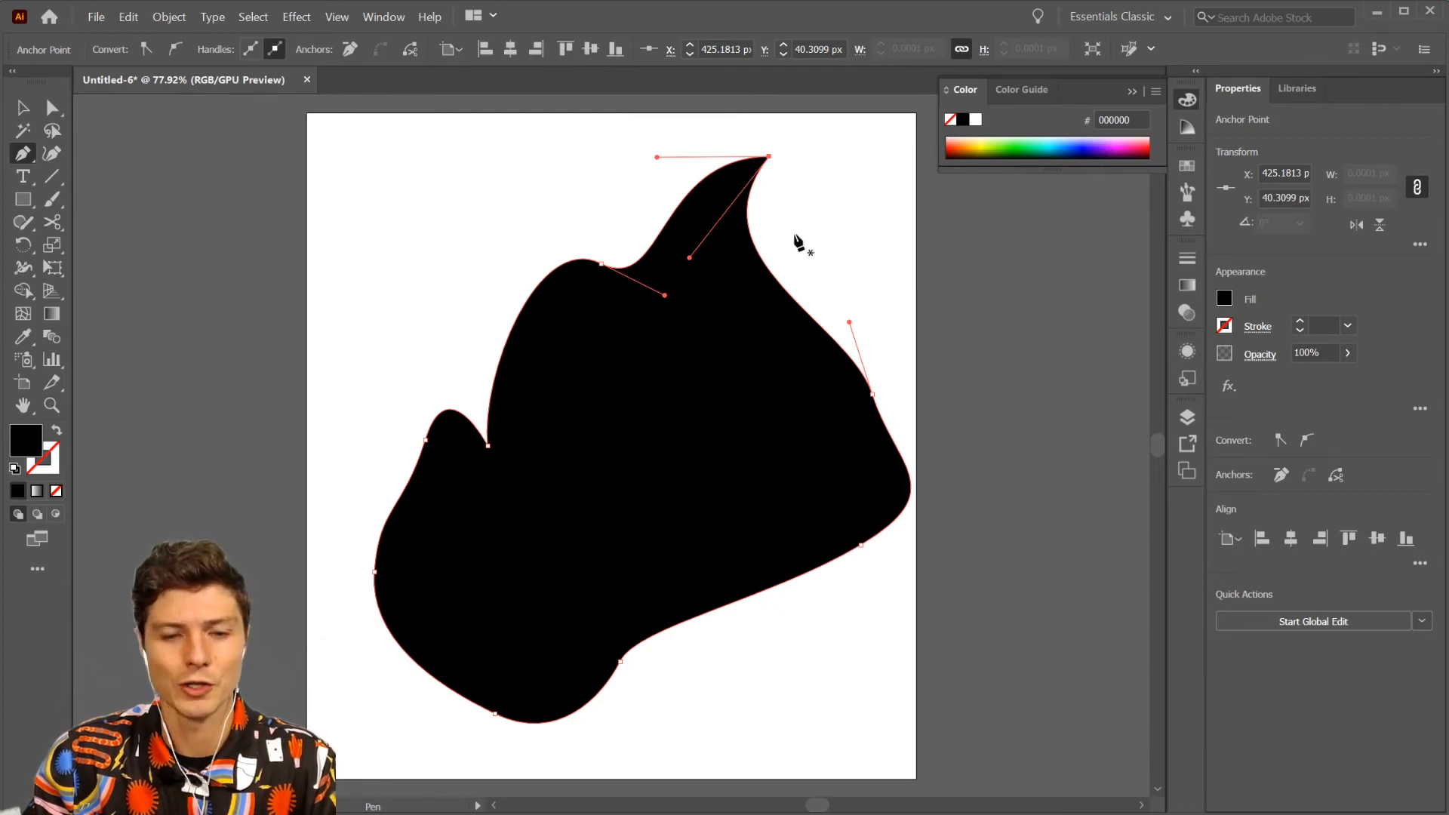
- Swing the topmost anchor's broken handle out to the lower right, and lift its left handle slightly up and outward
key(alt)
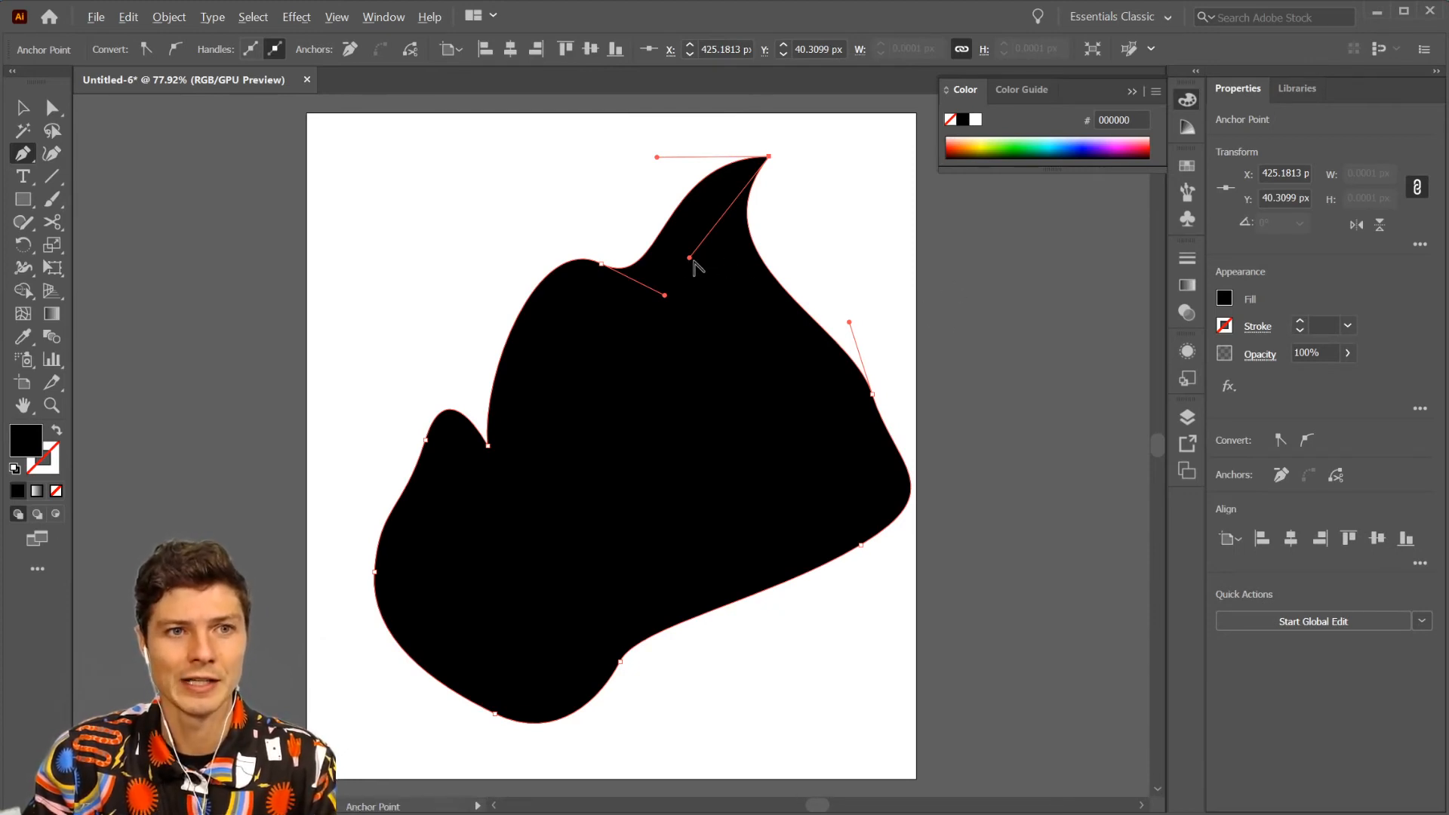
drag(689, 257, 851, 218)
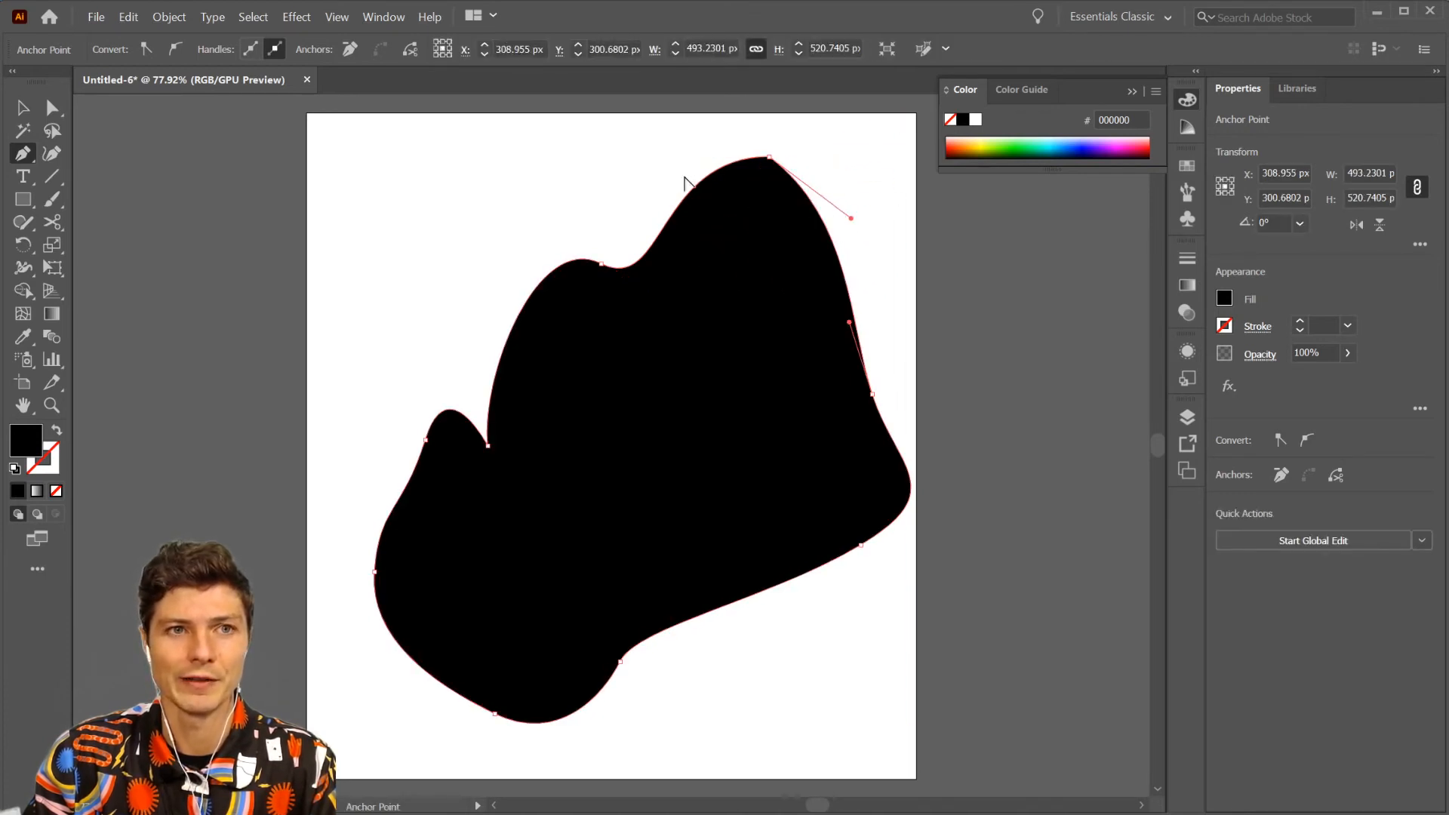
ctrl+click(769, 157)
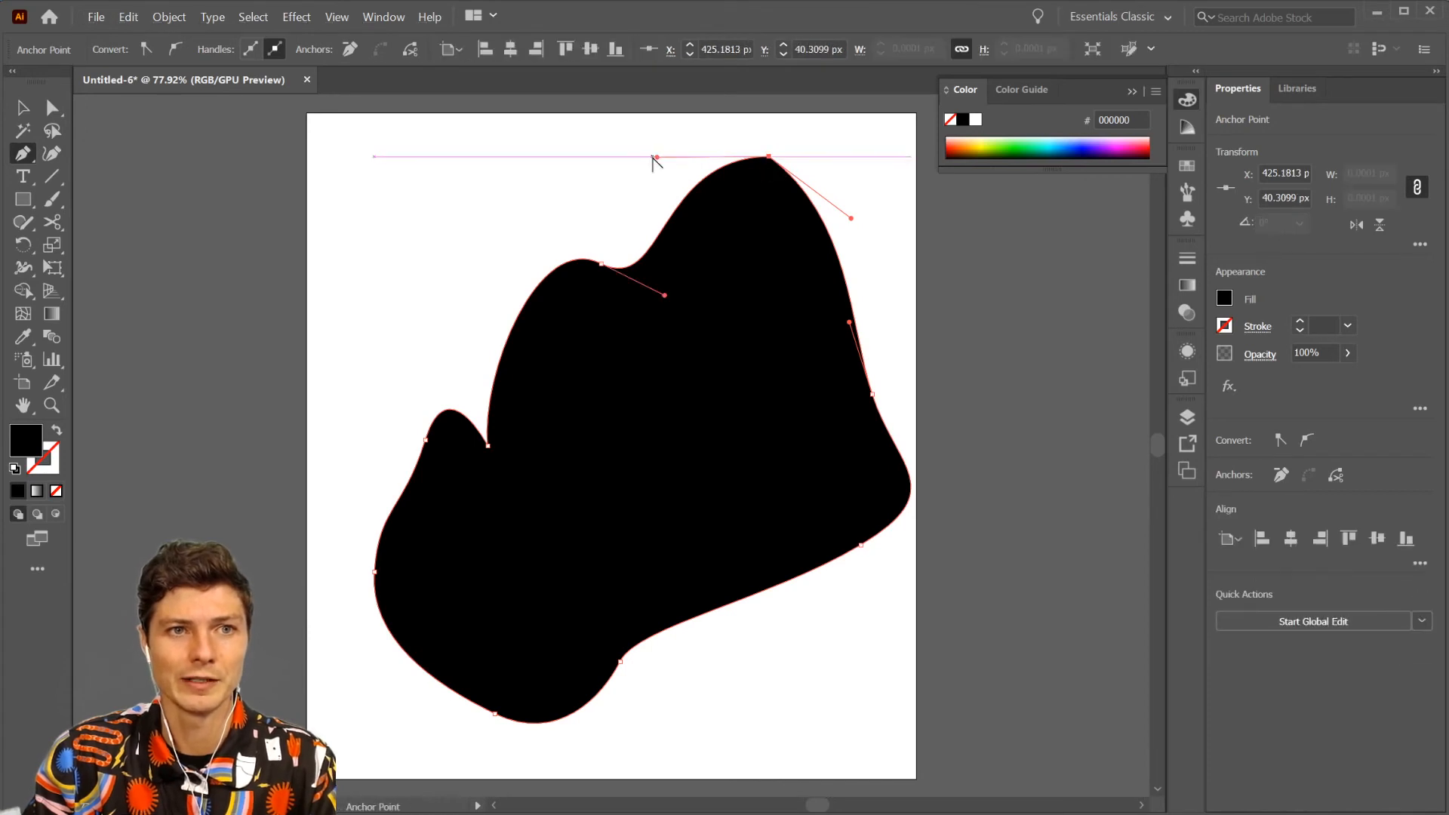
drag(656, 159, 642, 141)
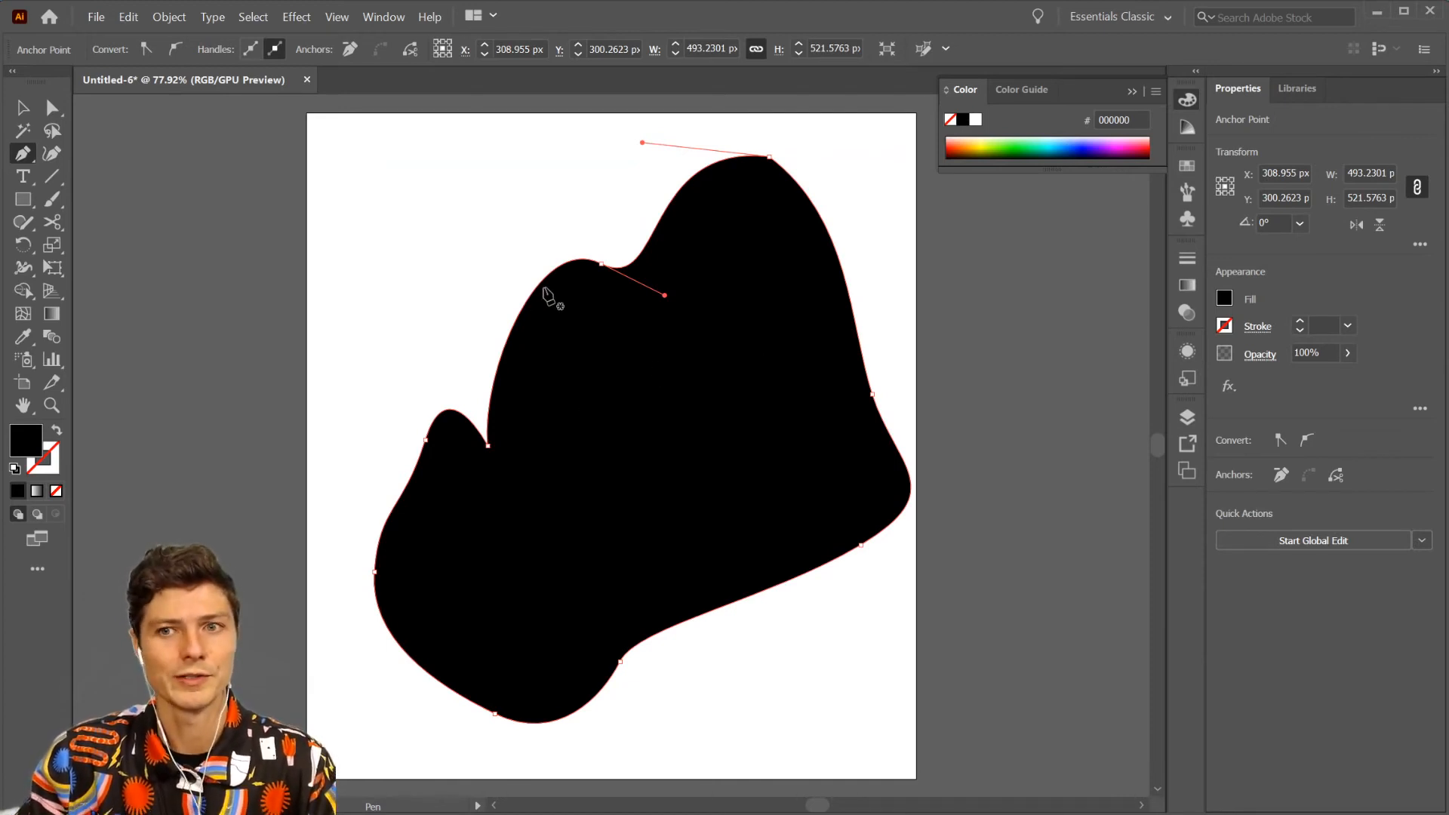
- Add five anchor points to the outline: three along the upper-left edges and two on the peak's right edge
click(671, 200)
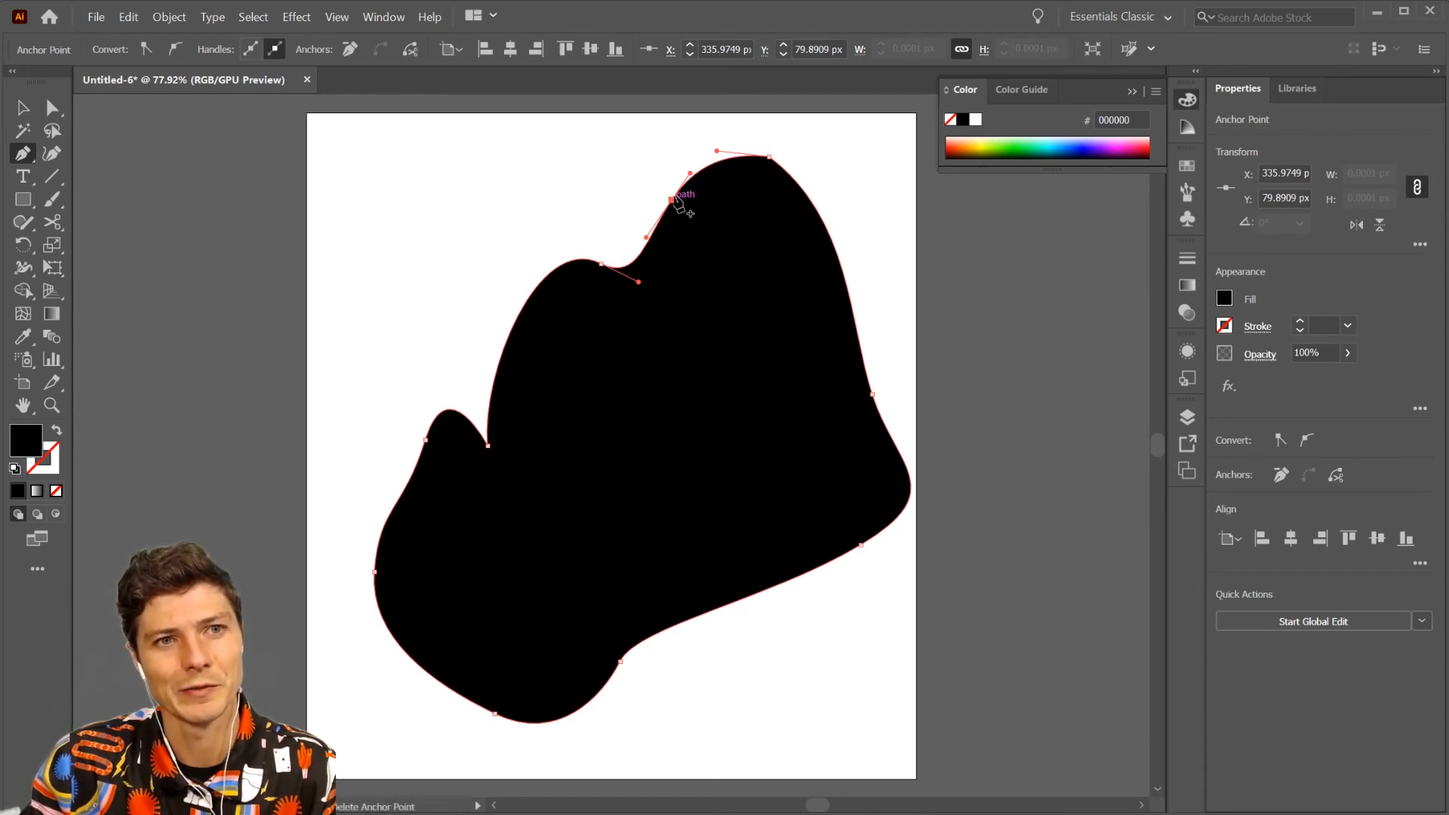
click(532, 294)
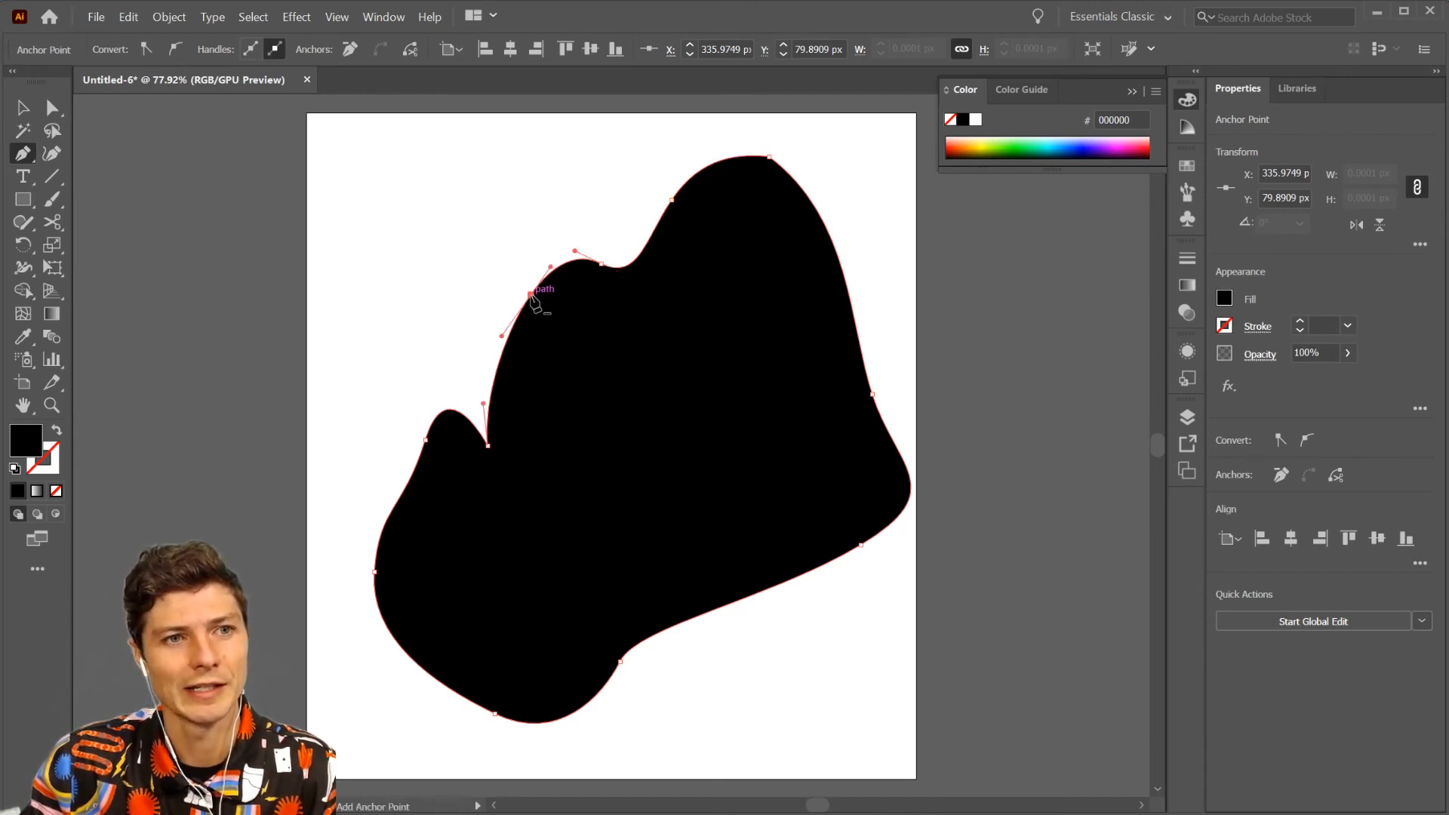
click(495, 381)
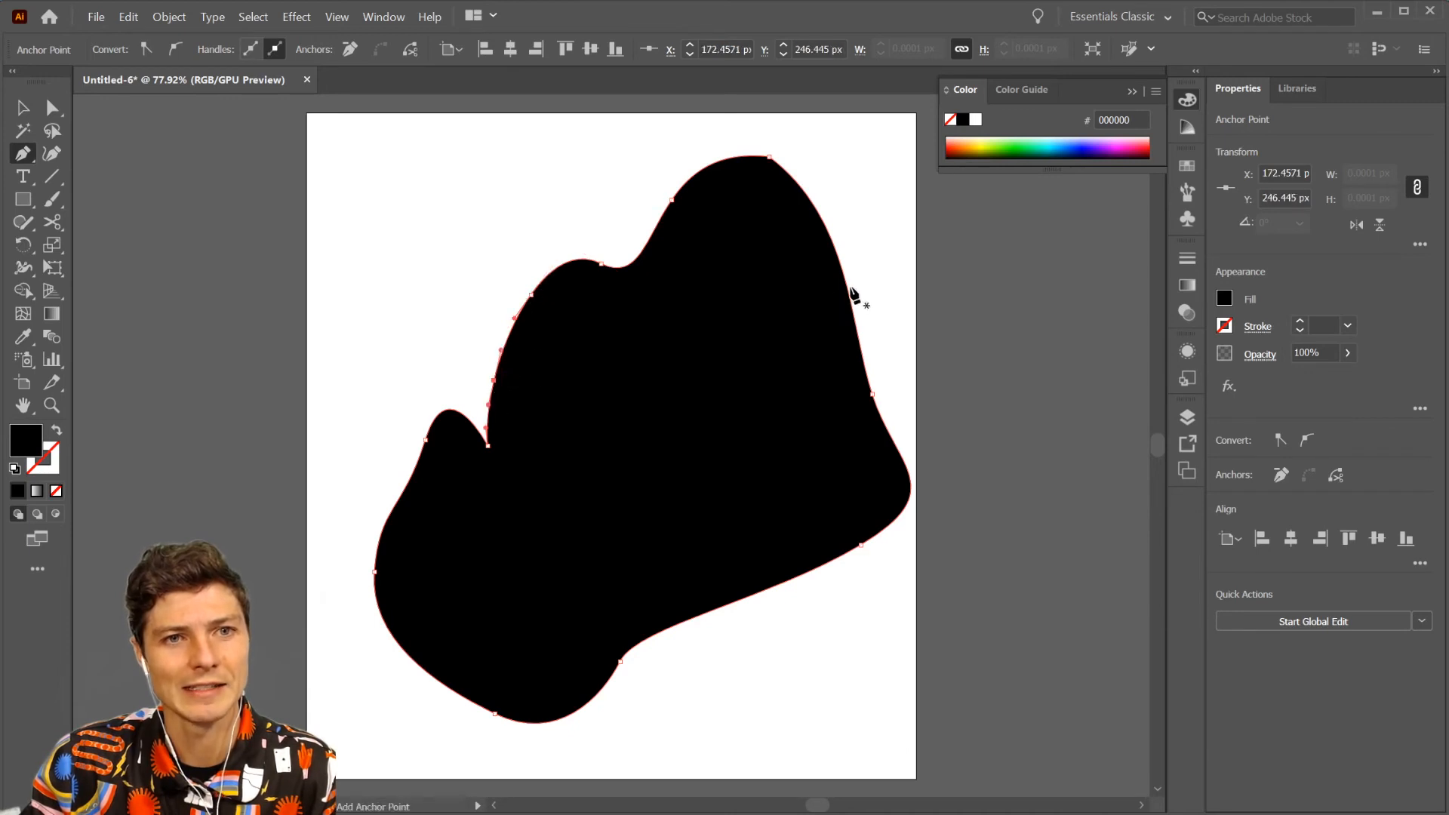
click(837, 240)
click(824, 222)
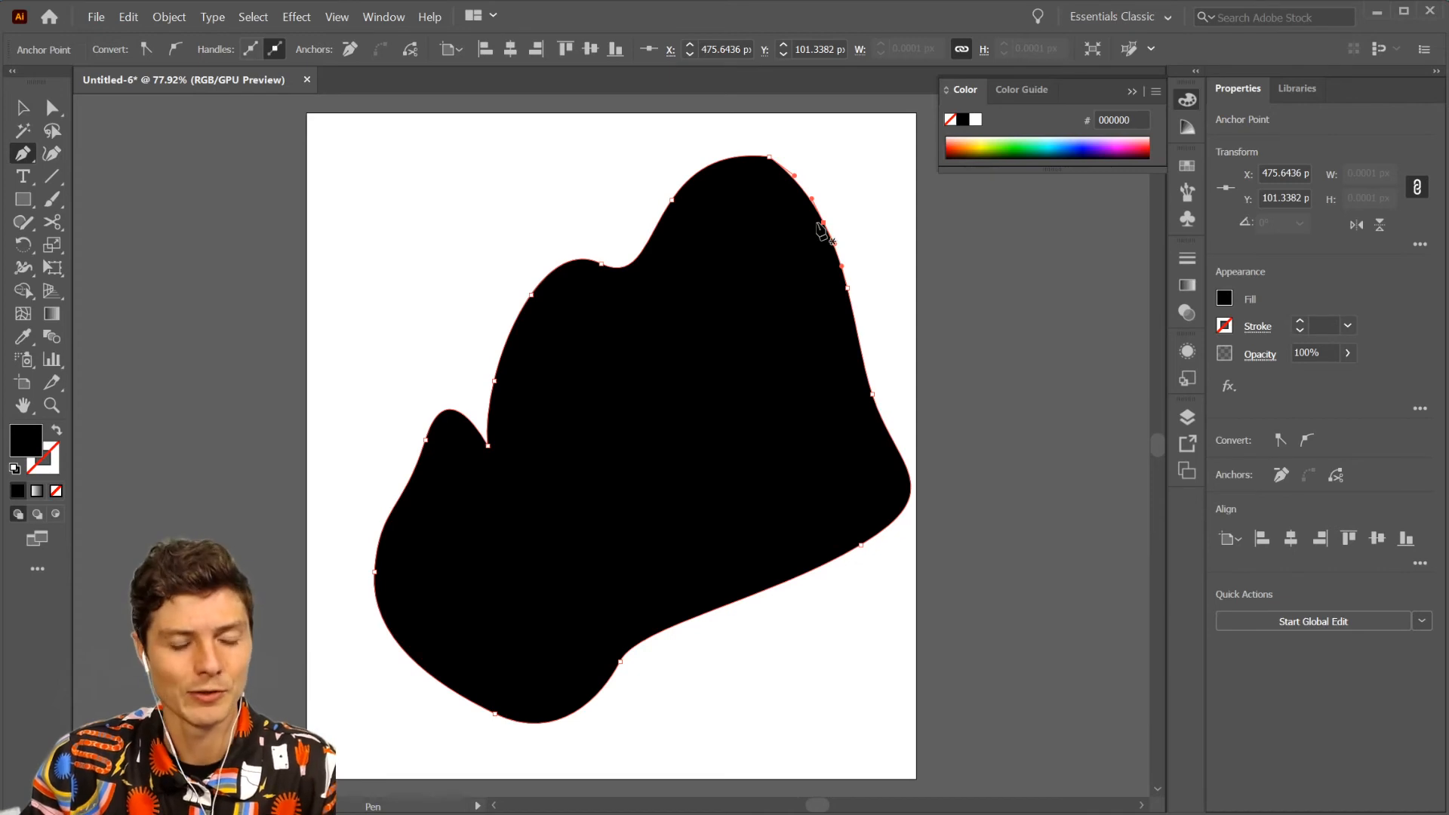
- Move the new anchor nearest the peak's right side inward to about X 400, Y 157 px, and convert it and the topmost anchor to corners
drag(824, 222, 741, 283)
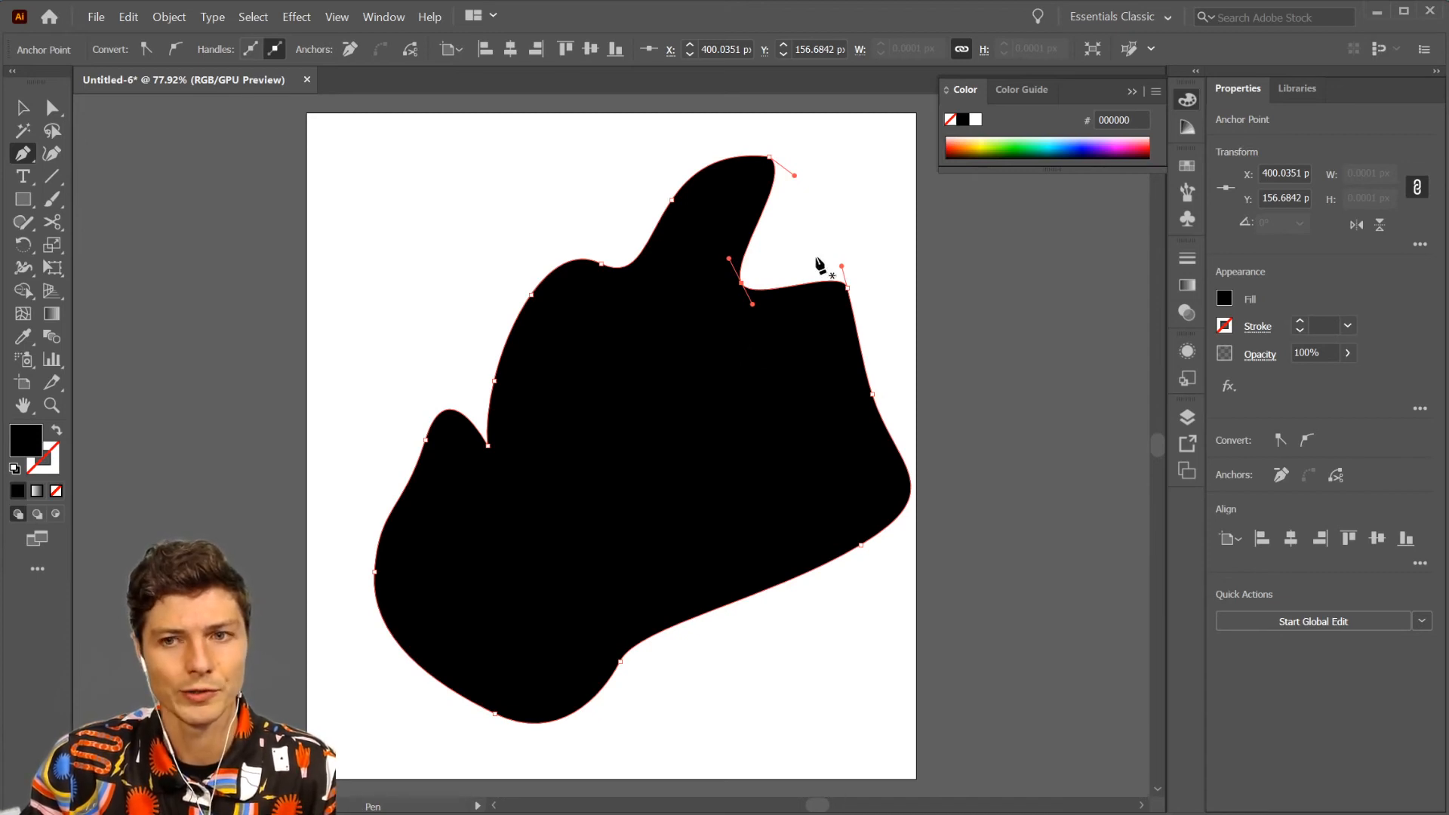
alt+click(741, 284)
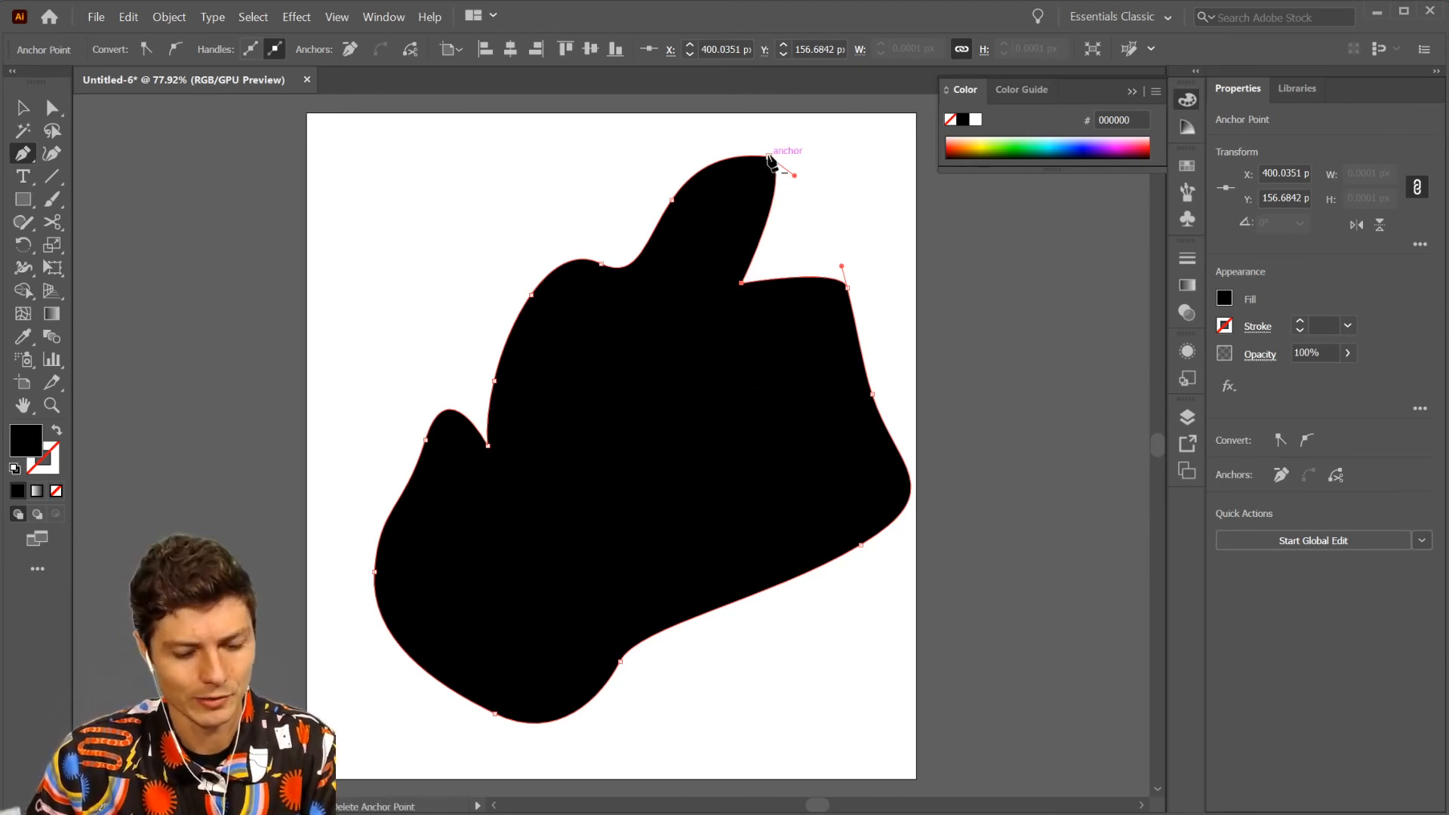
key(alt)
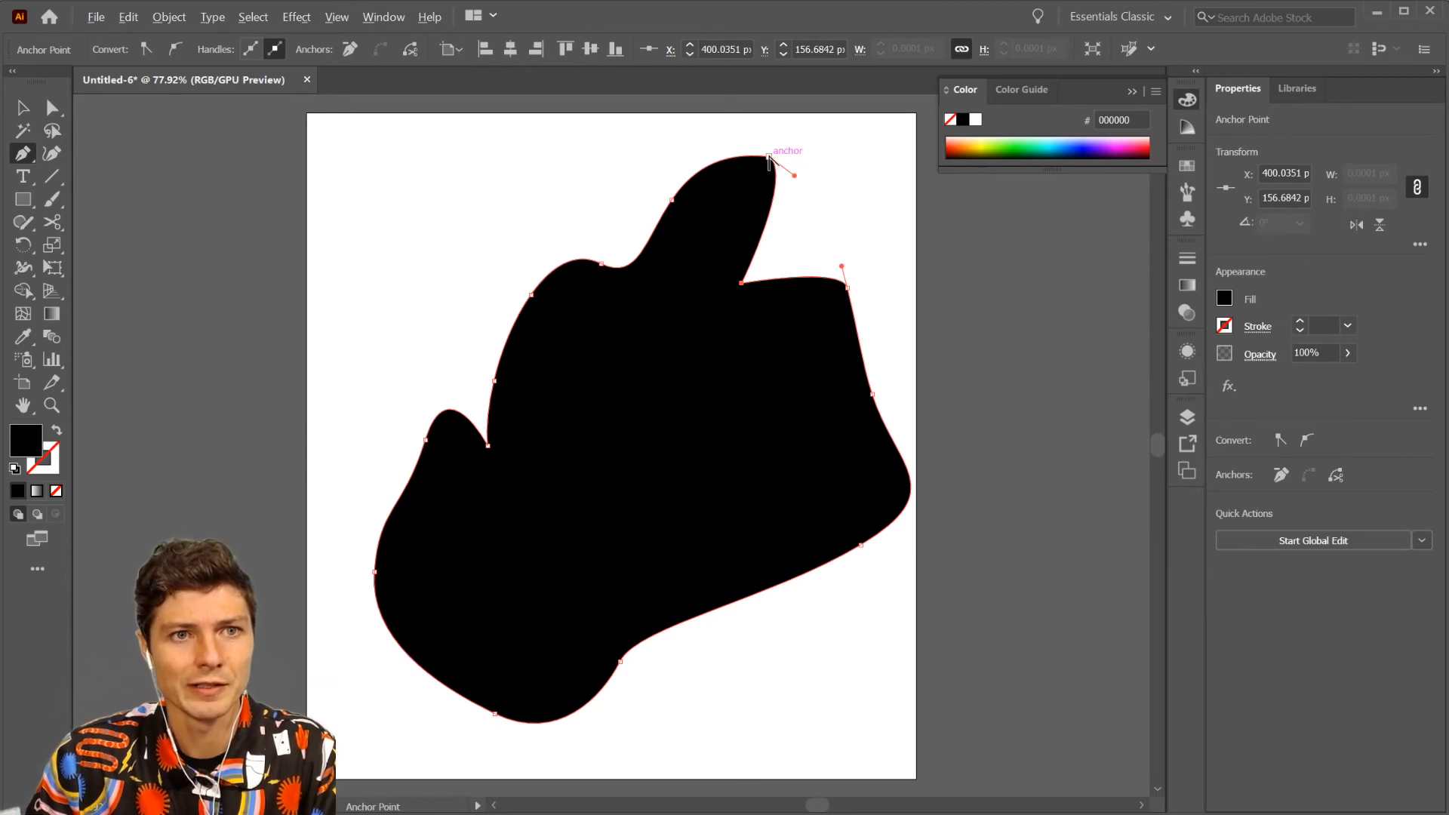
click(769, 158)
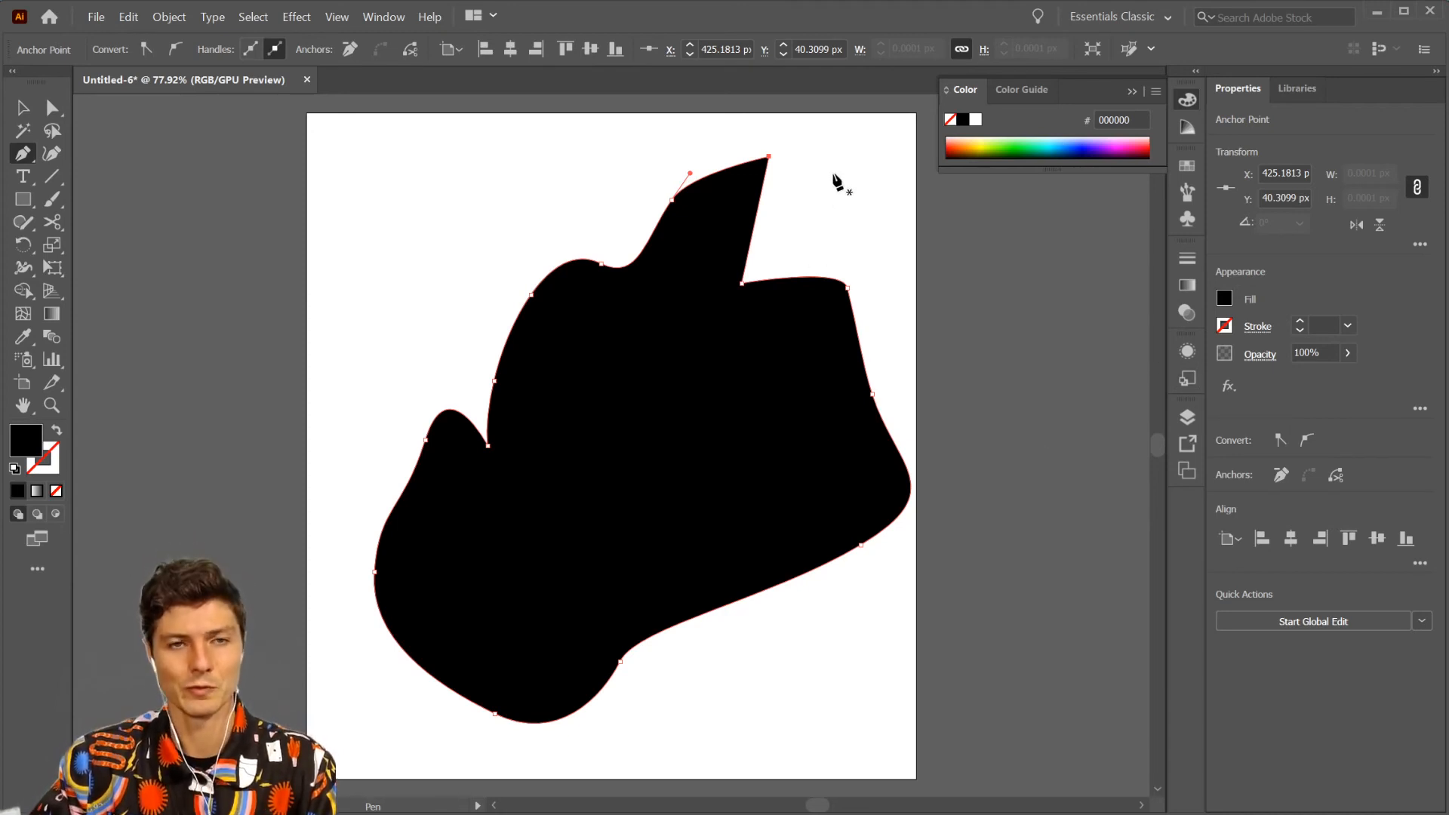
- Delete the topmost anchor point and the neighbouring one on the peak's left edge
click(770, 158)
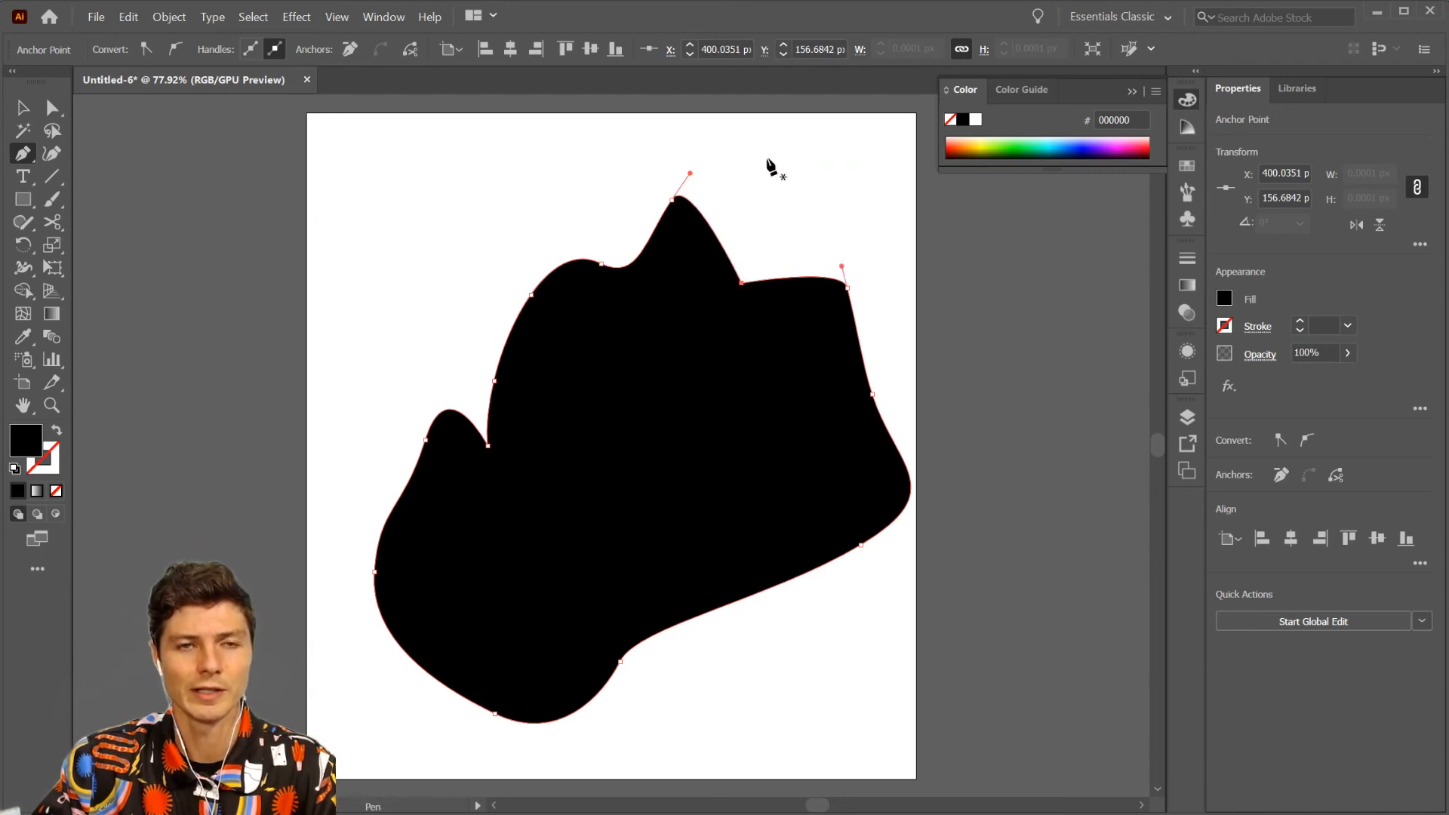
click(673, 200)
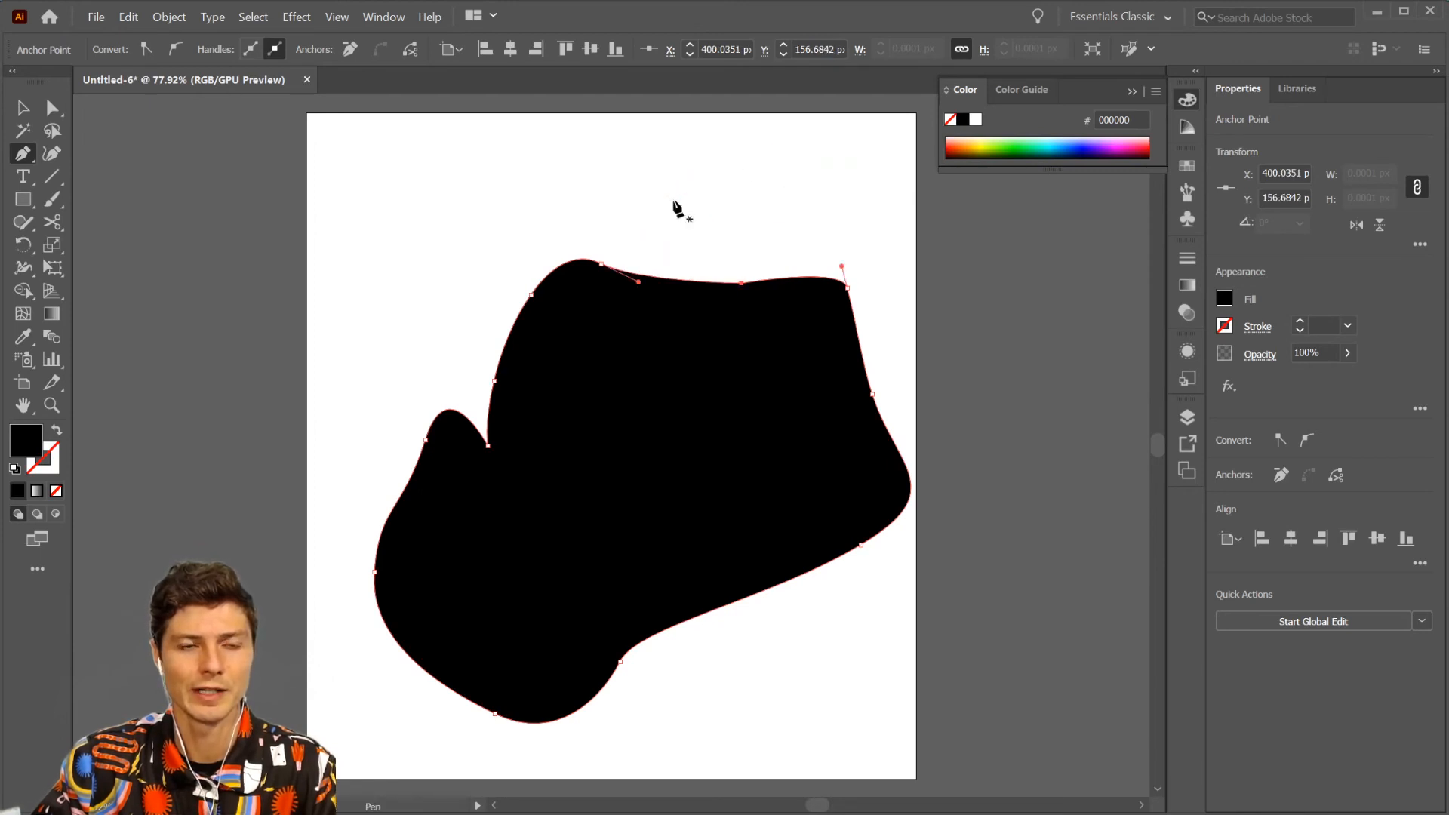
- Delete the middle anchor point on the shape's upper edge, then add a new one in its place and delete it again
click(741, 282)
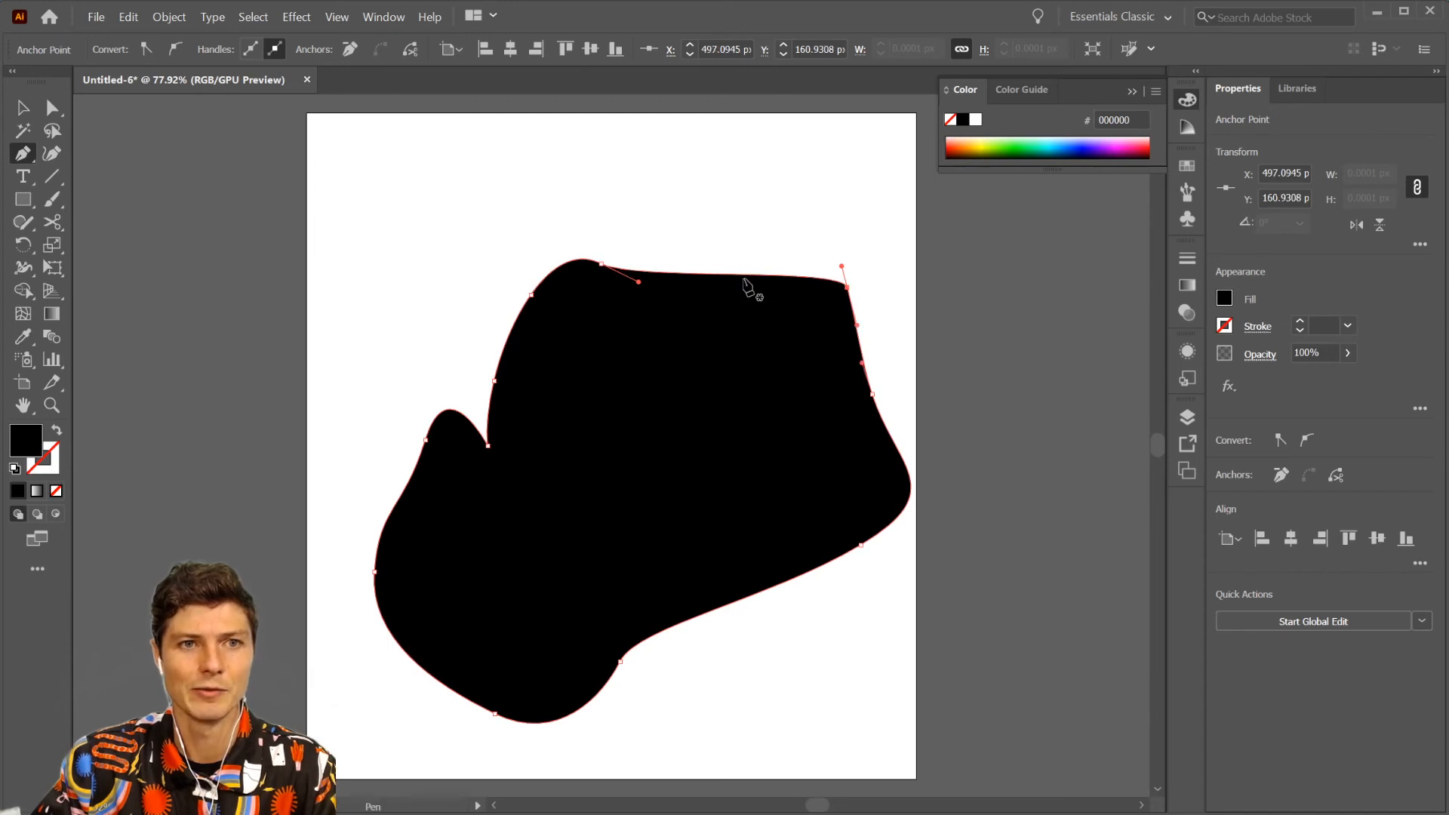
click(745, 275)
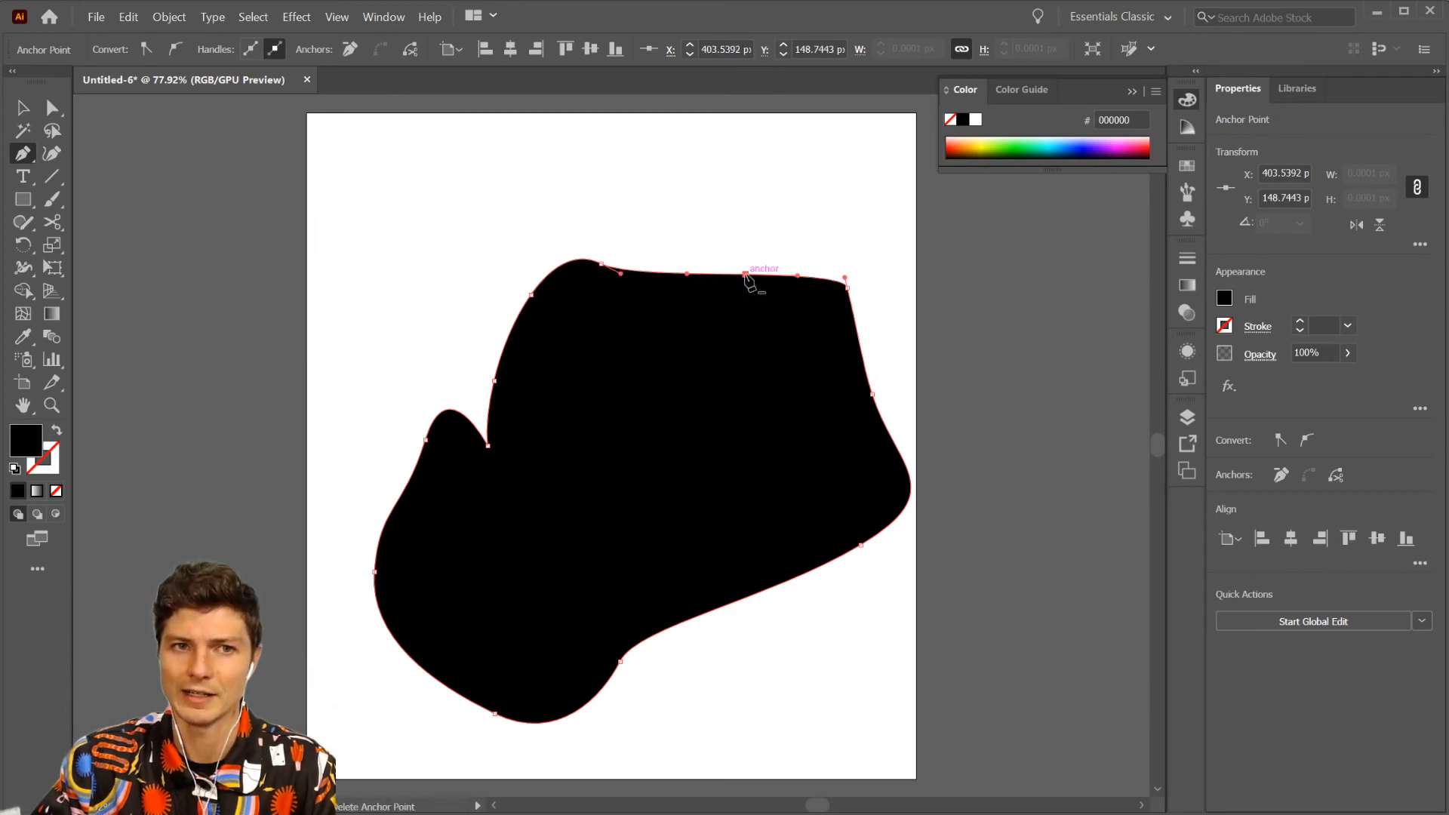
click(745, 276)
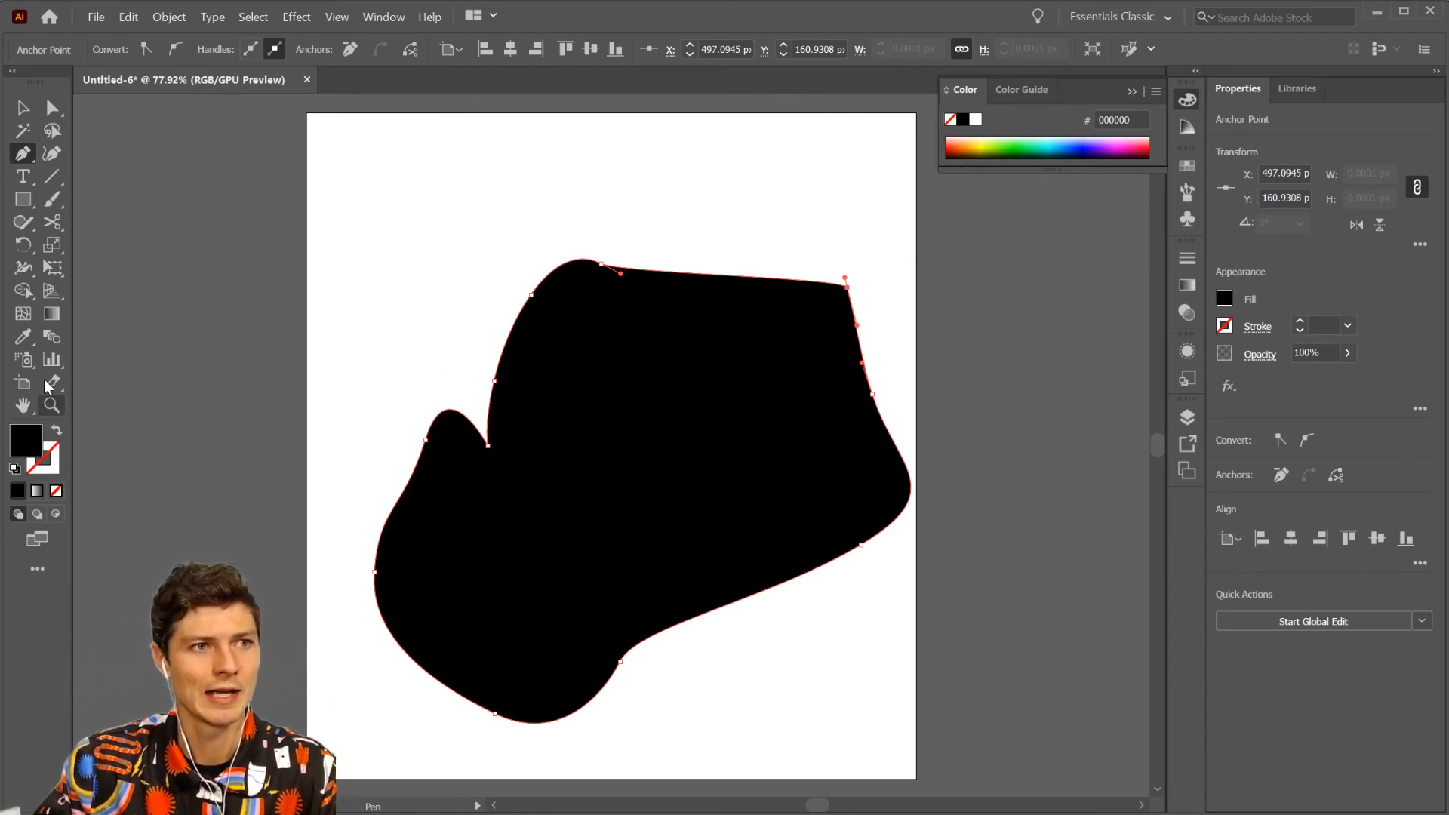
- Select the black shape and run the Smooth tool along its upper-left curve, upper edge and the notch beside the small bump
click(32, 216)
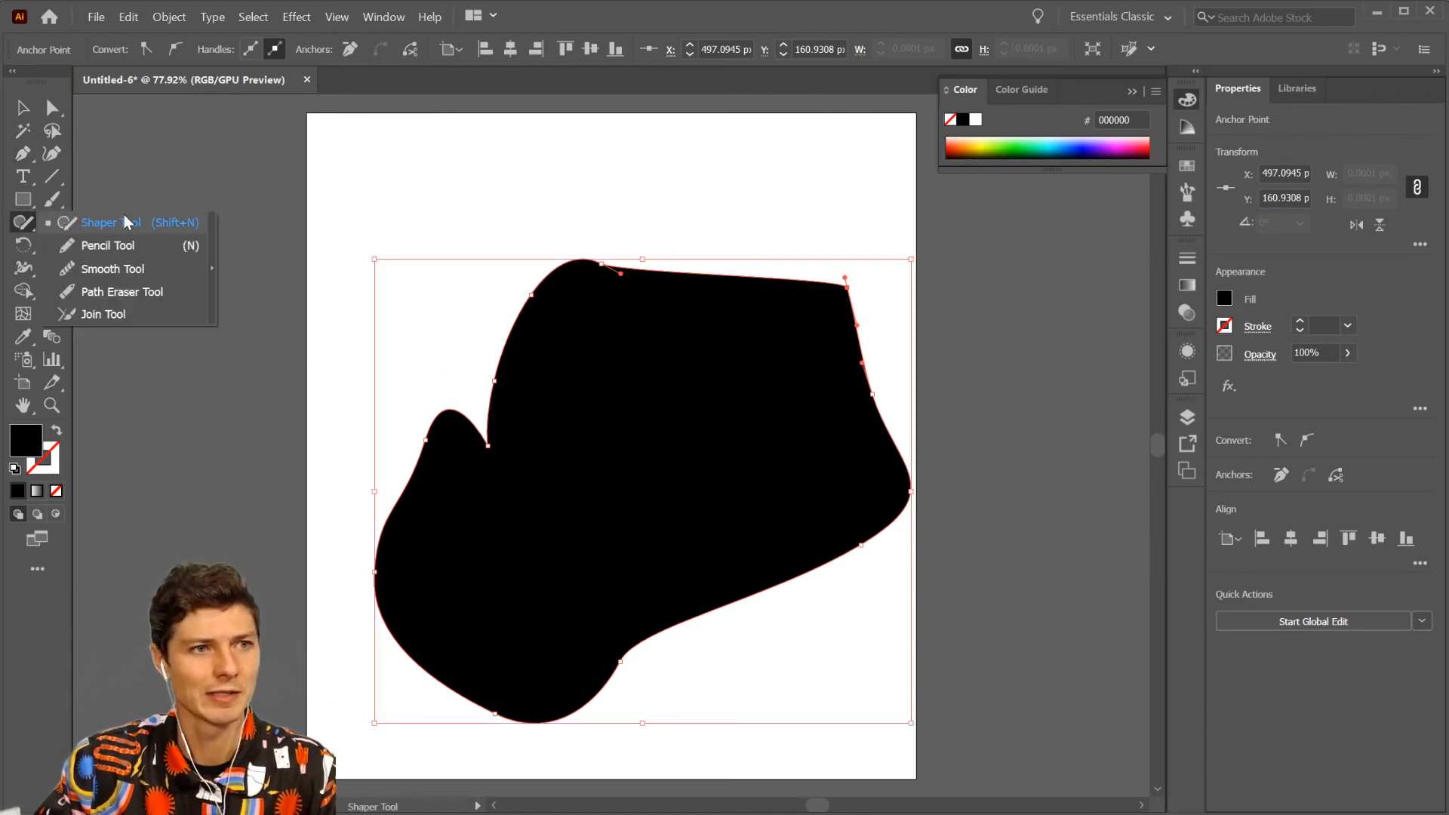
click(129, 268)
drag(493, 366, 696, 247)
key(v)
click(679, 333)
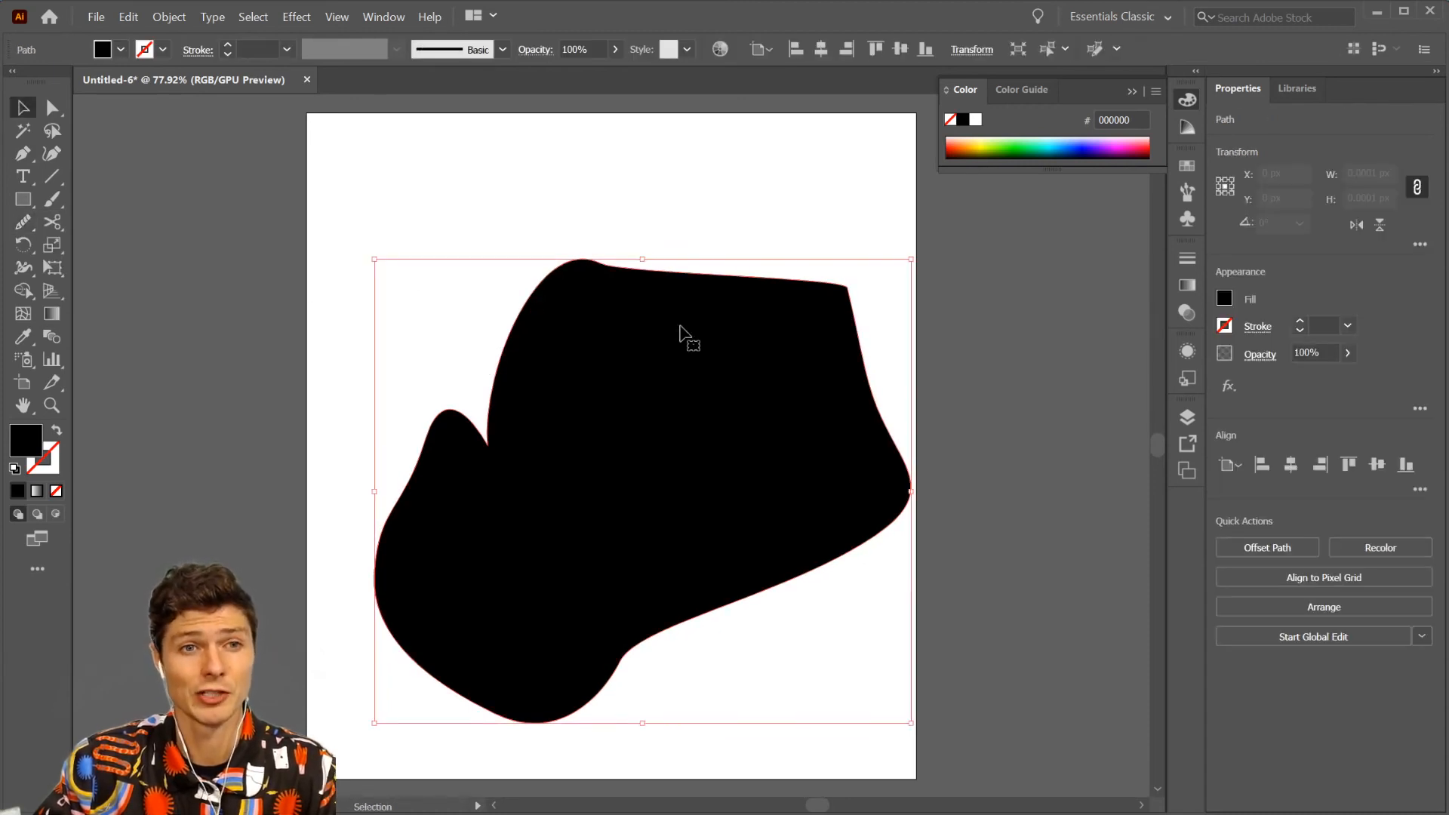
click(33, 222)
mouse_move(433, 342)
mouse_down()
mouse_move(507, 301)
mouse_move(720, 275)
mouse_move(787, 238)
mouse_up()
drag(548, 386, 483, 449)
- Smooth the shape's left, lower and right edges, and round off its upper-right corner with the Smooth tool
mouse_move(454, 382)
mouse_down()
mouse_move(424, 494)
mouse_move(544, 744)
mouse_up()
drag(620, 686, 709, 613)
drag(878, 338, 910, 449)
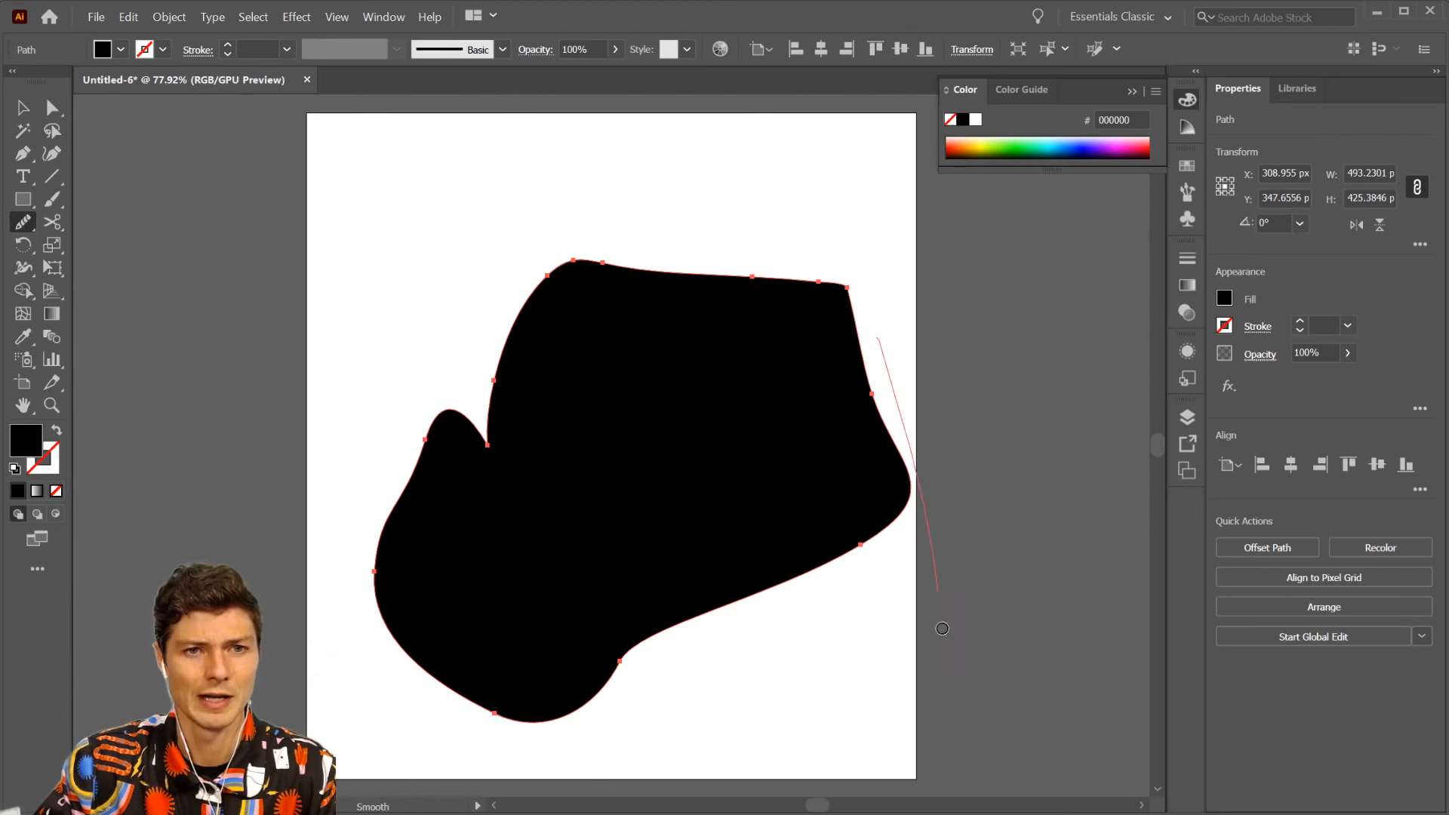
drag(867, 591, 875, 341)
drag(713, 215, 856, 302)
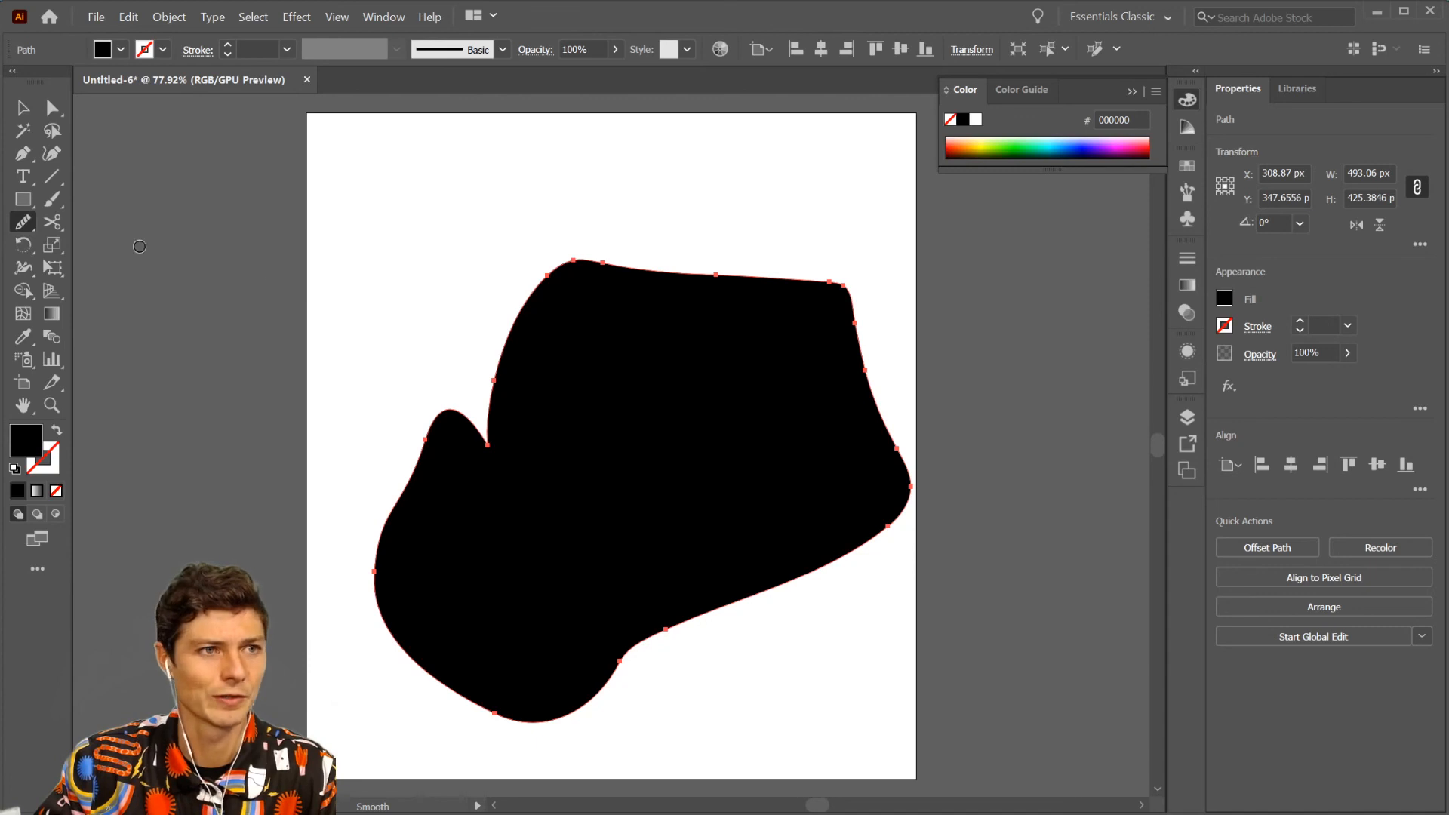
- Erase the outline's upper-left curve, notch and small bump with the Path Eraser tool
drag(23, 222, 84, 290)
drag(424, 305, 578, 366)
drag(565, 263, 536, 329)
drag(667, 248, 532, 286)
drag(526, 325, 483, 459)
drag(486, 443, 443, 397)
drag(431, 430, 396, 438)
mouse_move(683, 265)
mouse_down()
mouse_move(480, 438)
mouse_move(689, 266)
mouse_move(719, 214)
mouse_up()
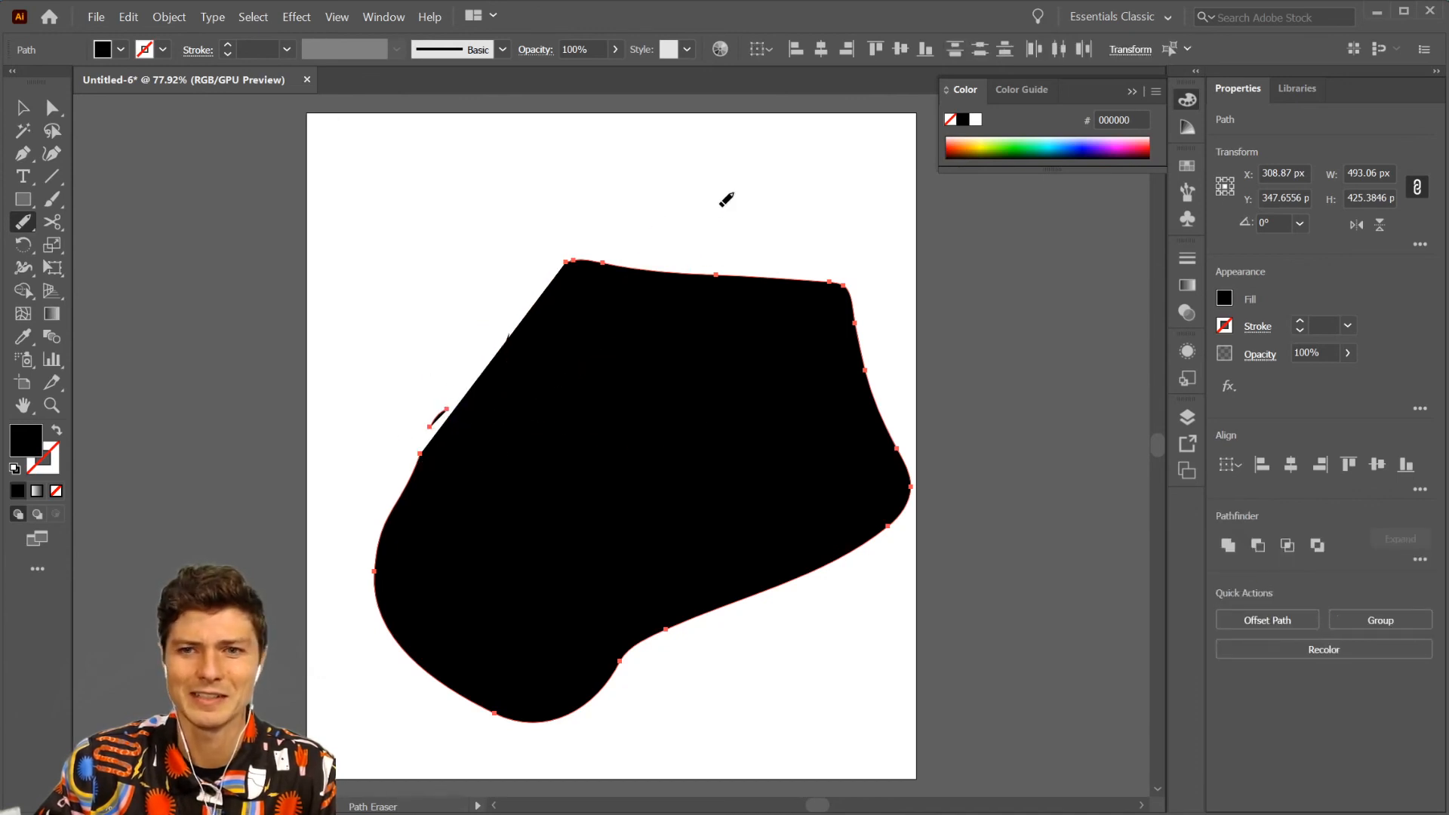
- Delete the two leftover path fragments along the shape's upper-left edge
key(v)
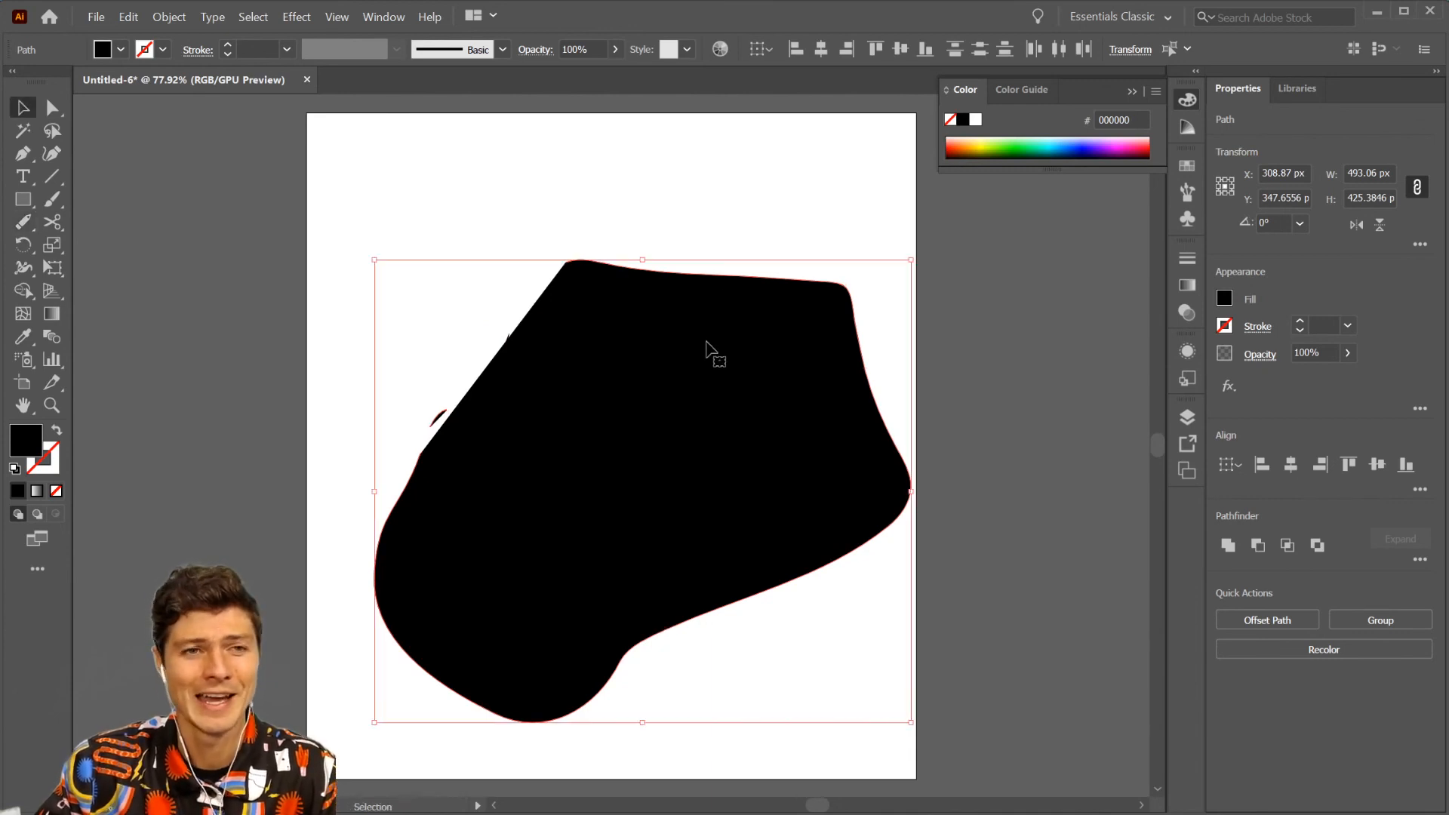
click(433, 411)
click(436, 416)
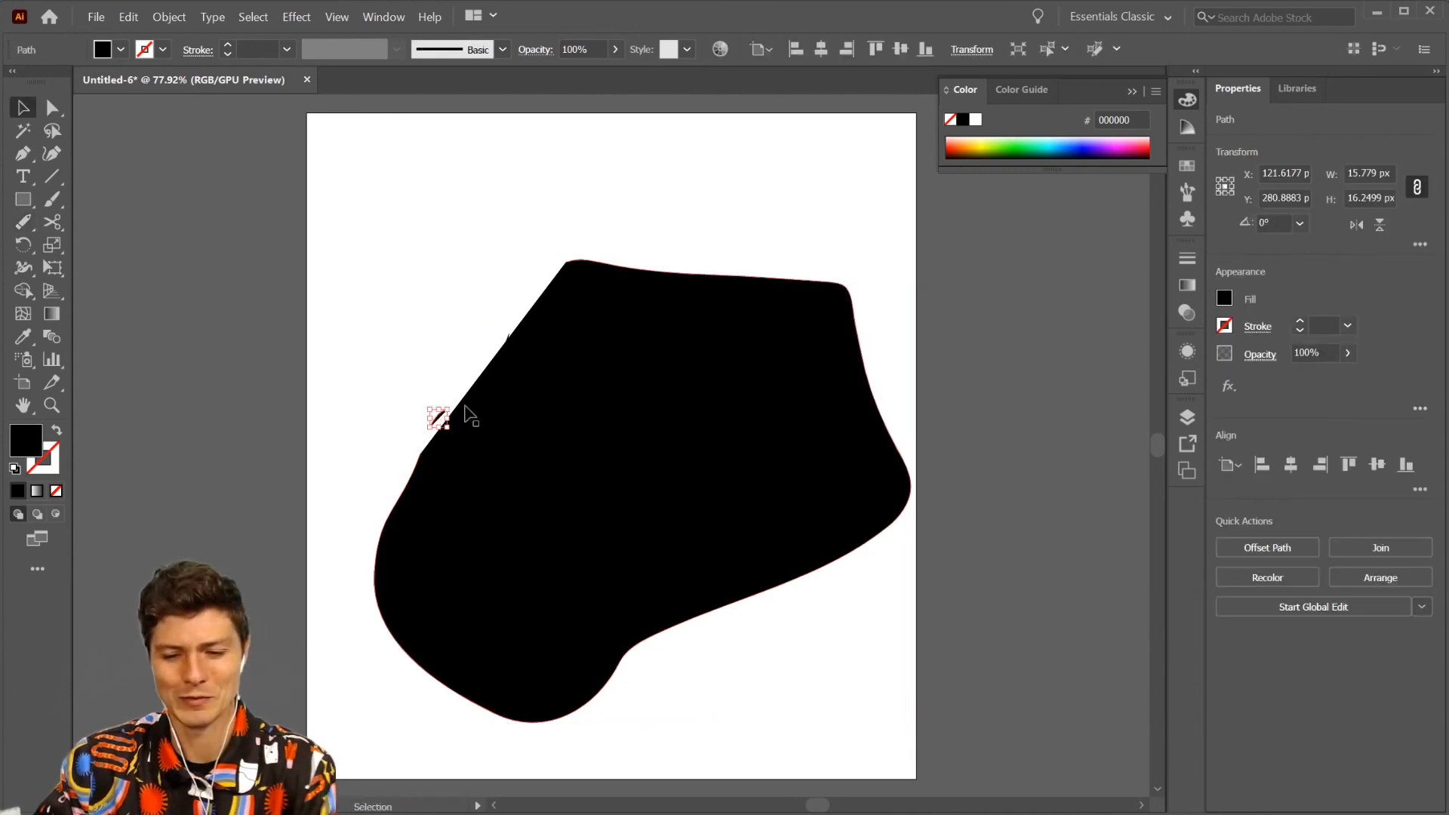
key(Delete)
click(527, 349)
click(507, 339)
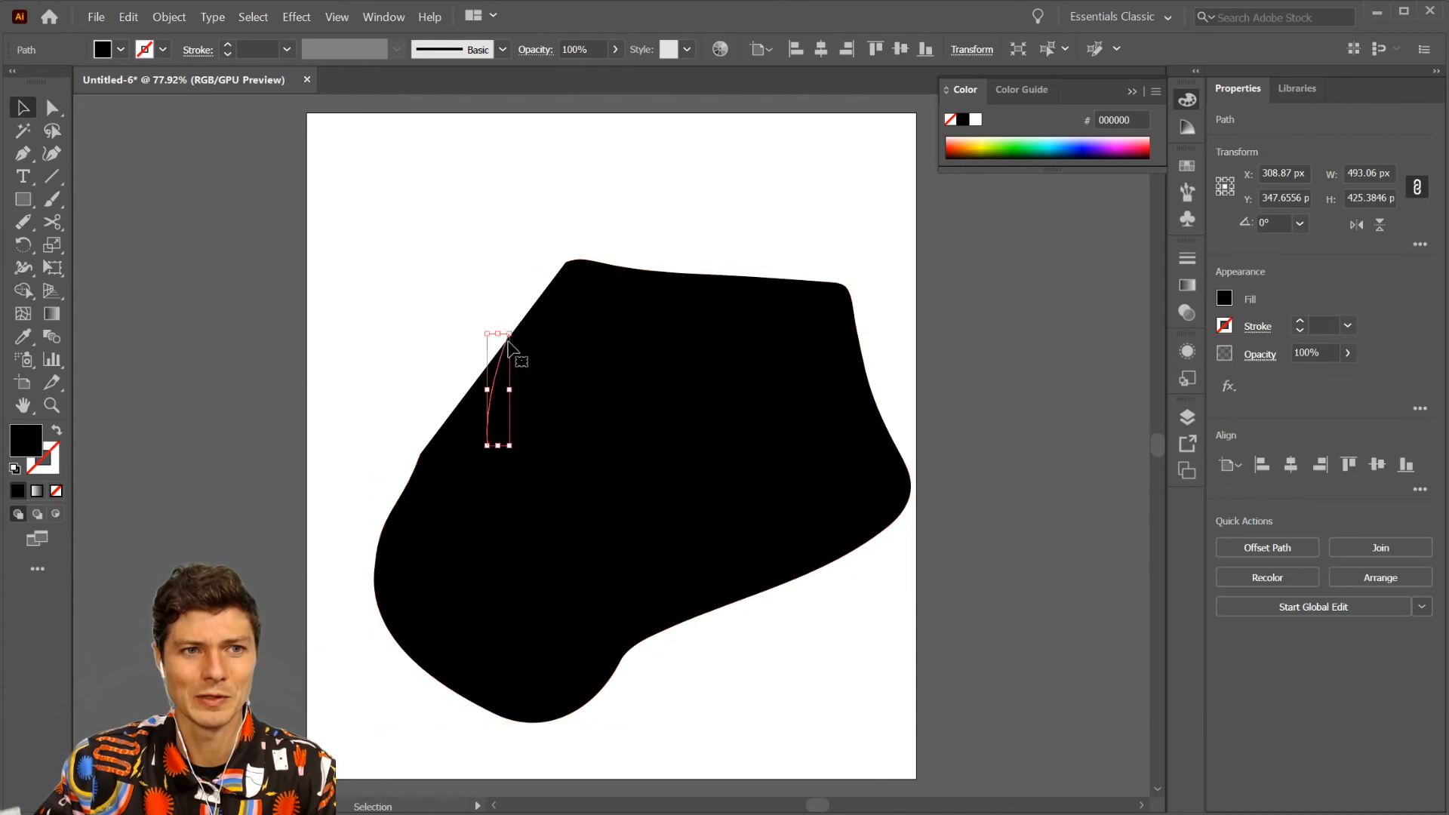
key(Delete)
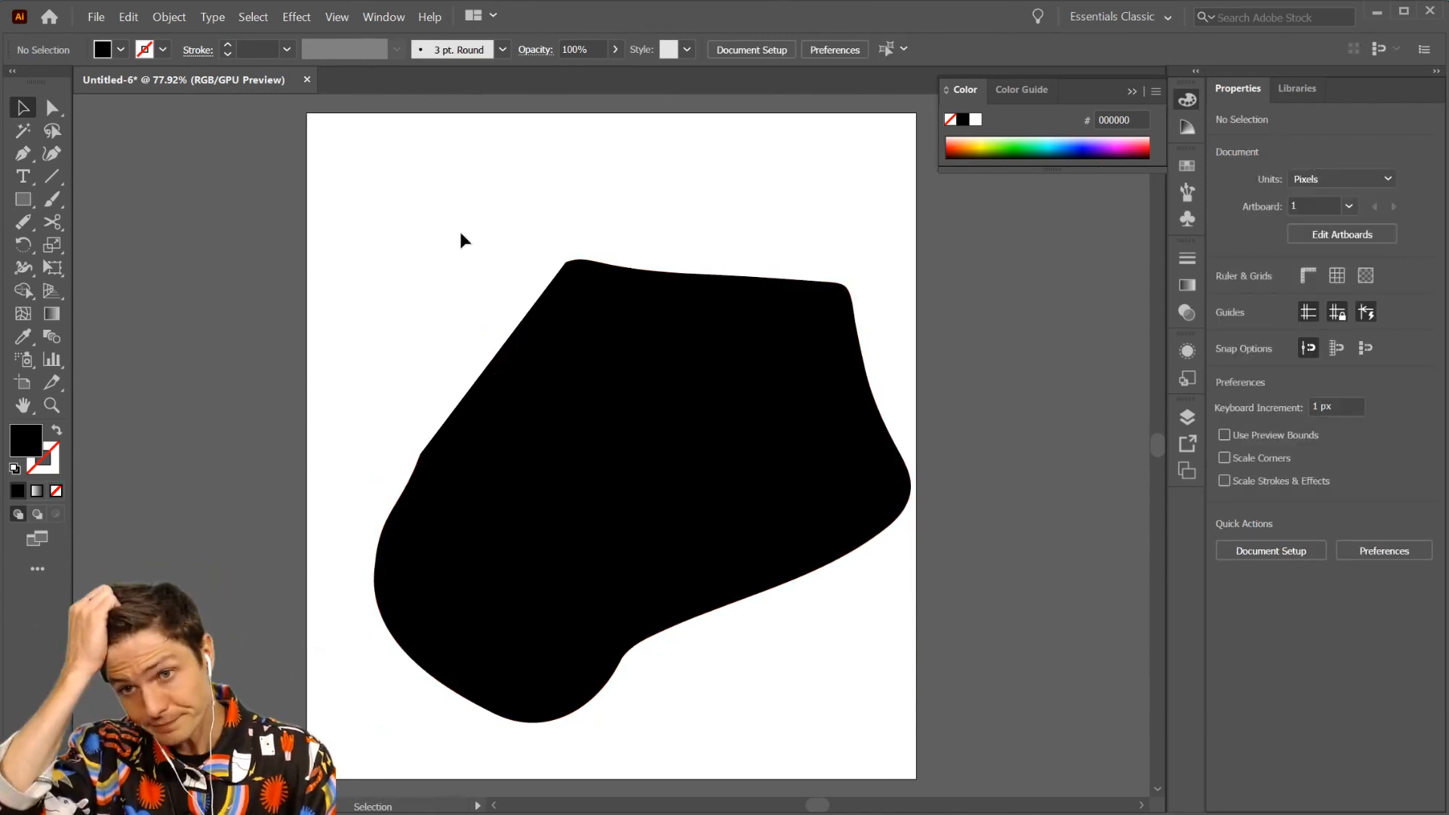
- Select the black shape and use the Eraser tool to cut a thin curved band from its upper edge to its upper-left edge
key(shift+e)
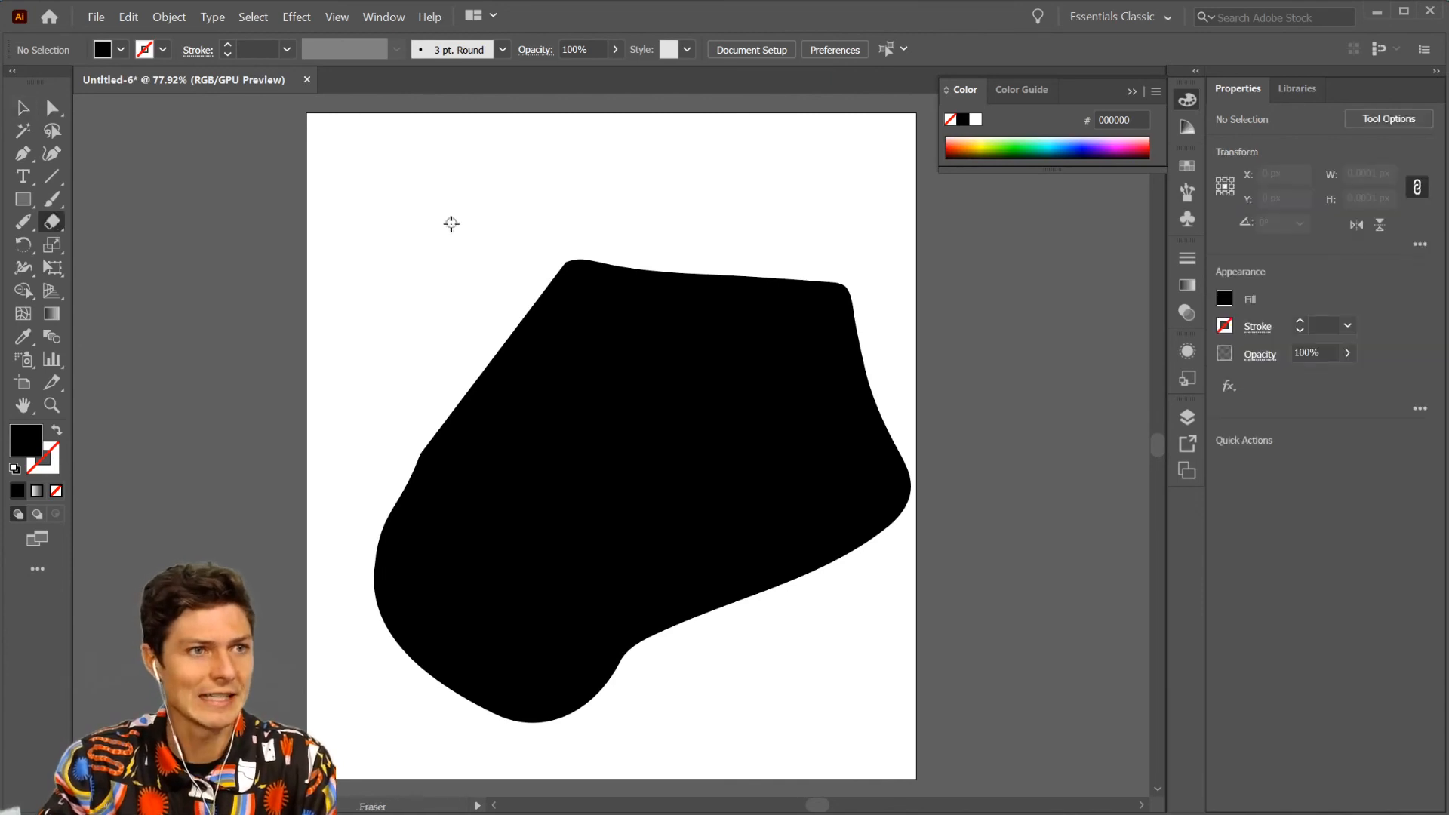
drag(51, 224, 180, 220)
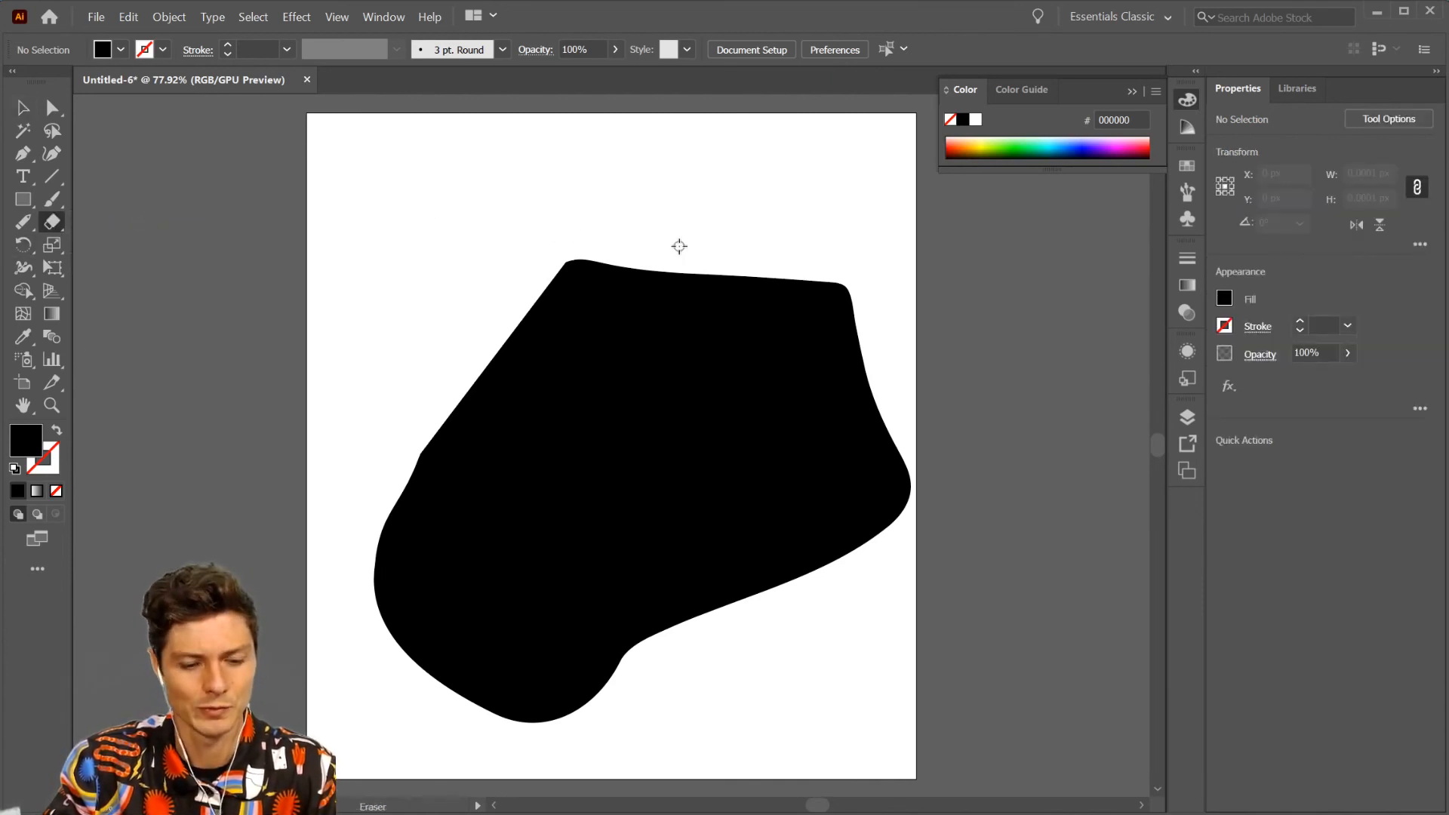
key(v)
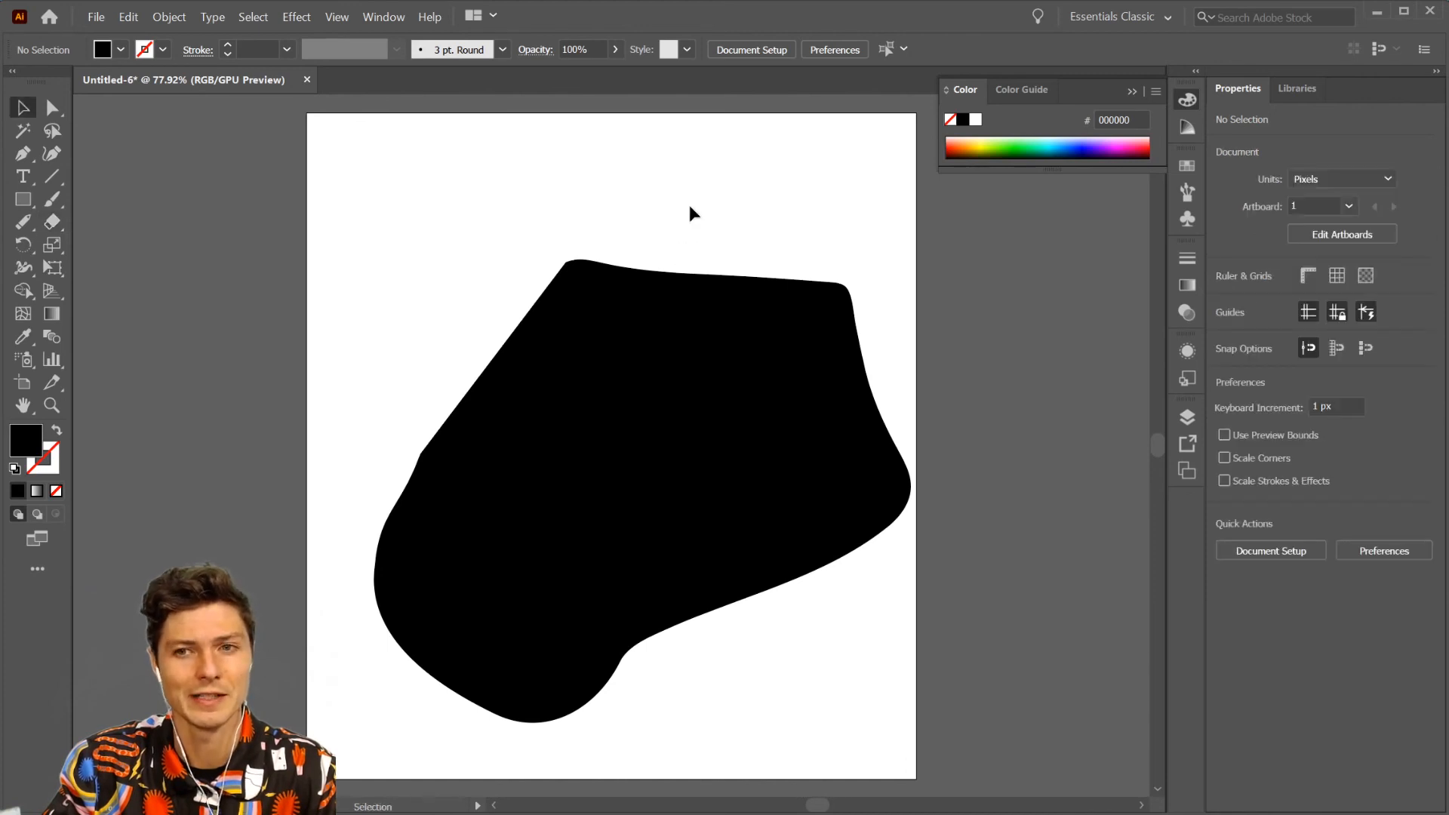
click(696, 391)
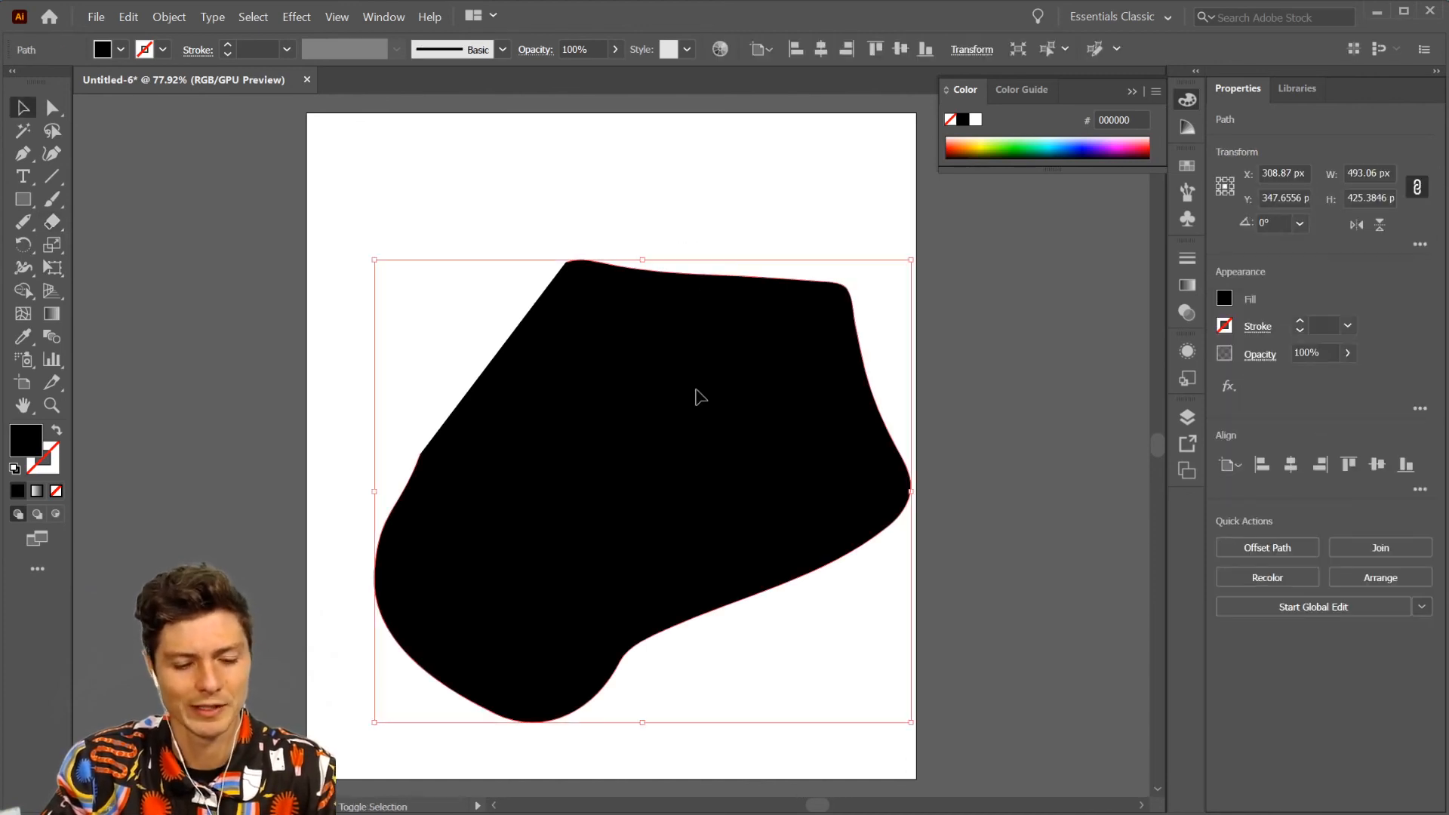
key(shift+e)
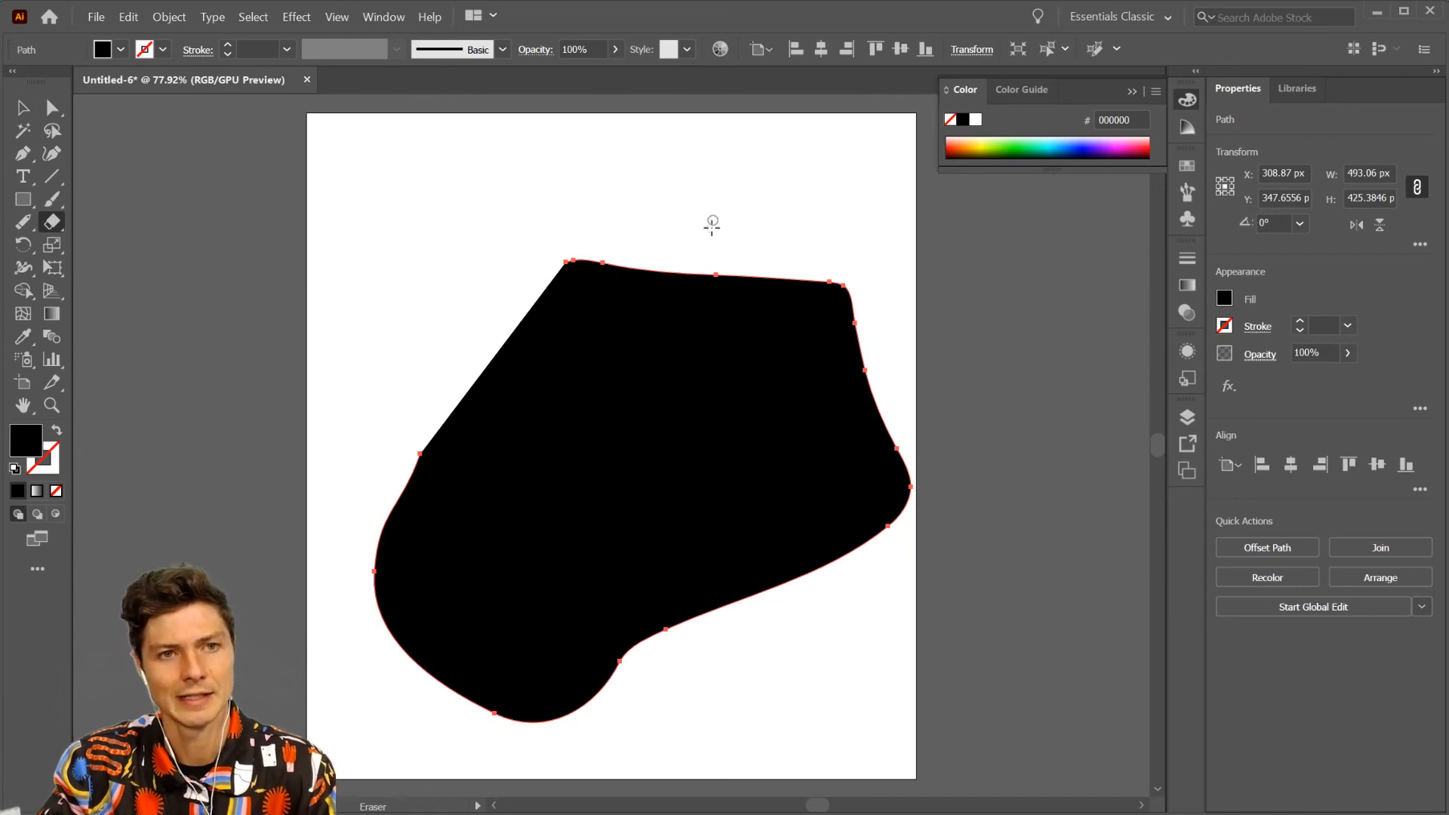
mouse_move(711, 213)
mouse_down()
mouse_move(585, 422)
mouse_move(349, 204)
mouse_up()
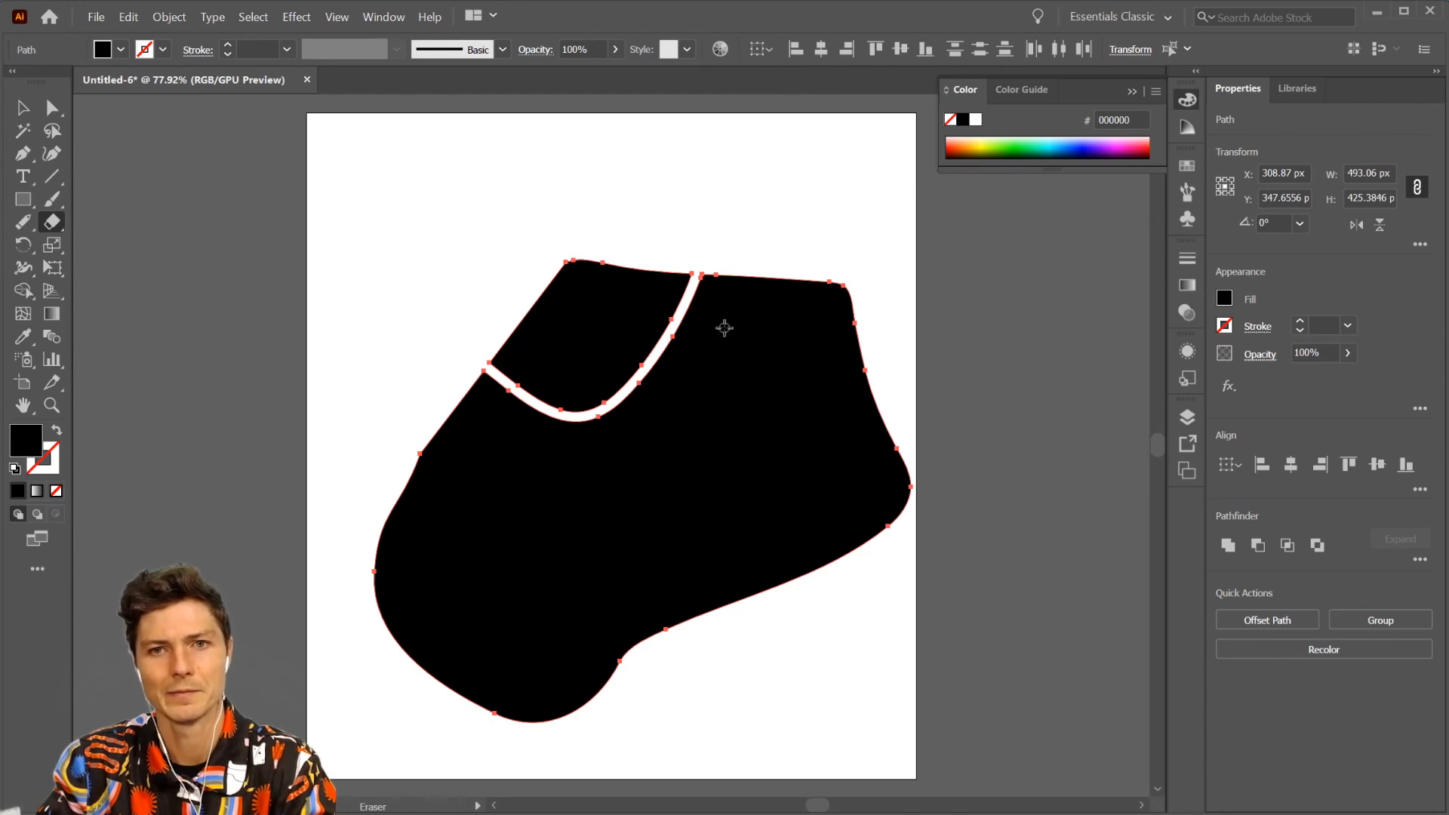
- Adjust the eraser size and cut a slightly wider L-shaped band from the shape's upper edge down and across to its left edge
key(bracketright)
key(bracketright)
key(bracketright)
key(bracketright)
key(bracketright)
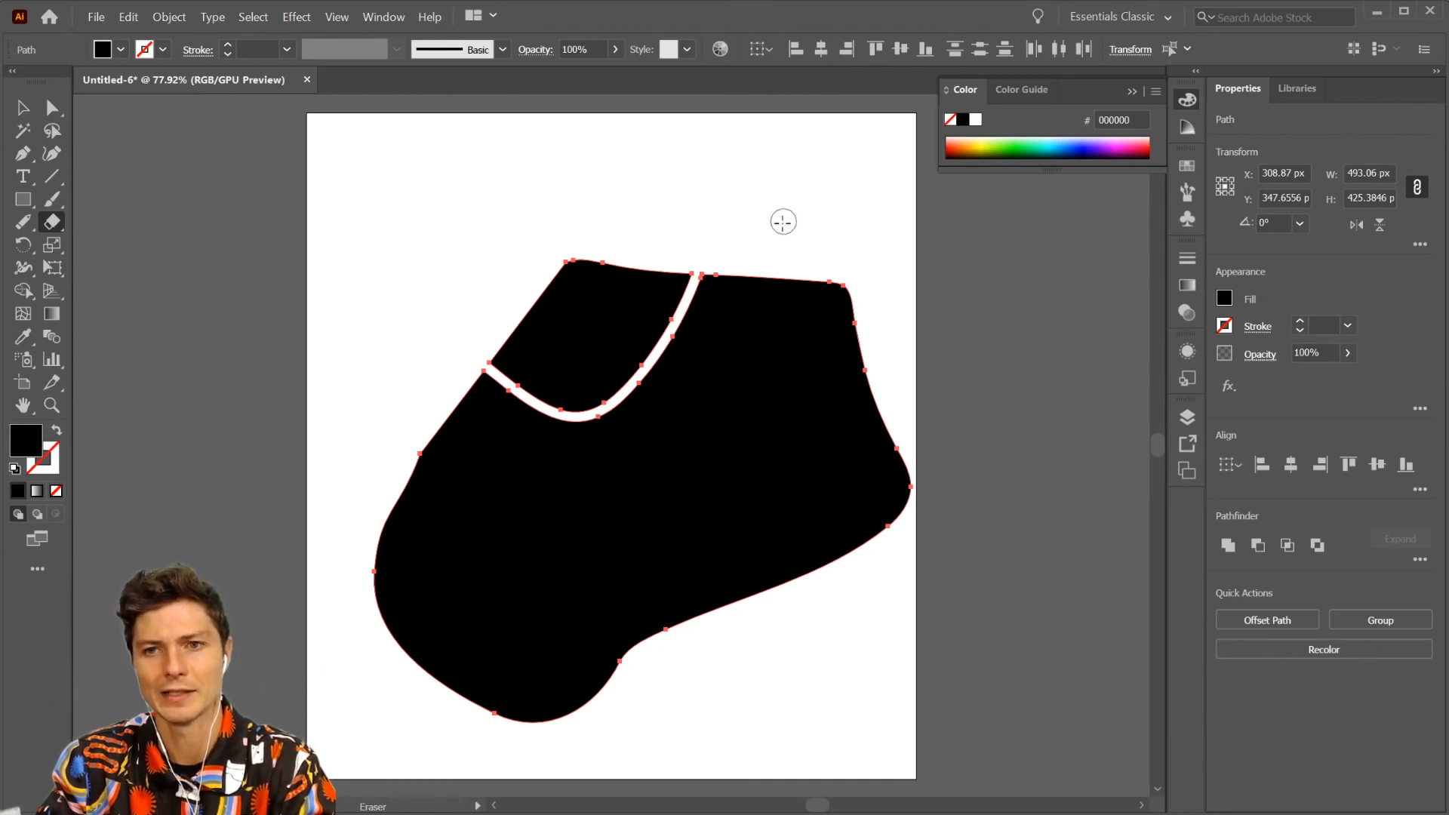
key(bracketleft)
key(bracketleft)
key(bracketleft)
key(bracketleft)
key(bracketleft)
key(bracketleft)
key(bracketleft)
key(bracketleft)
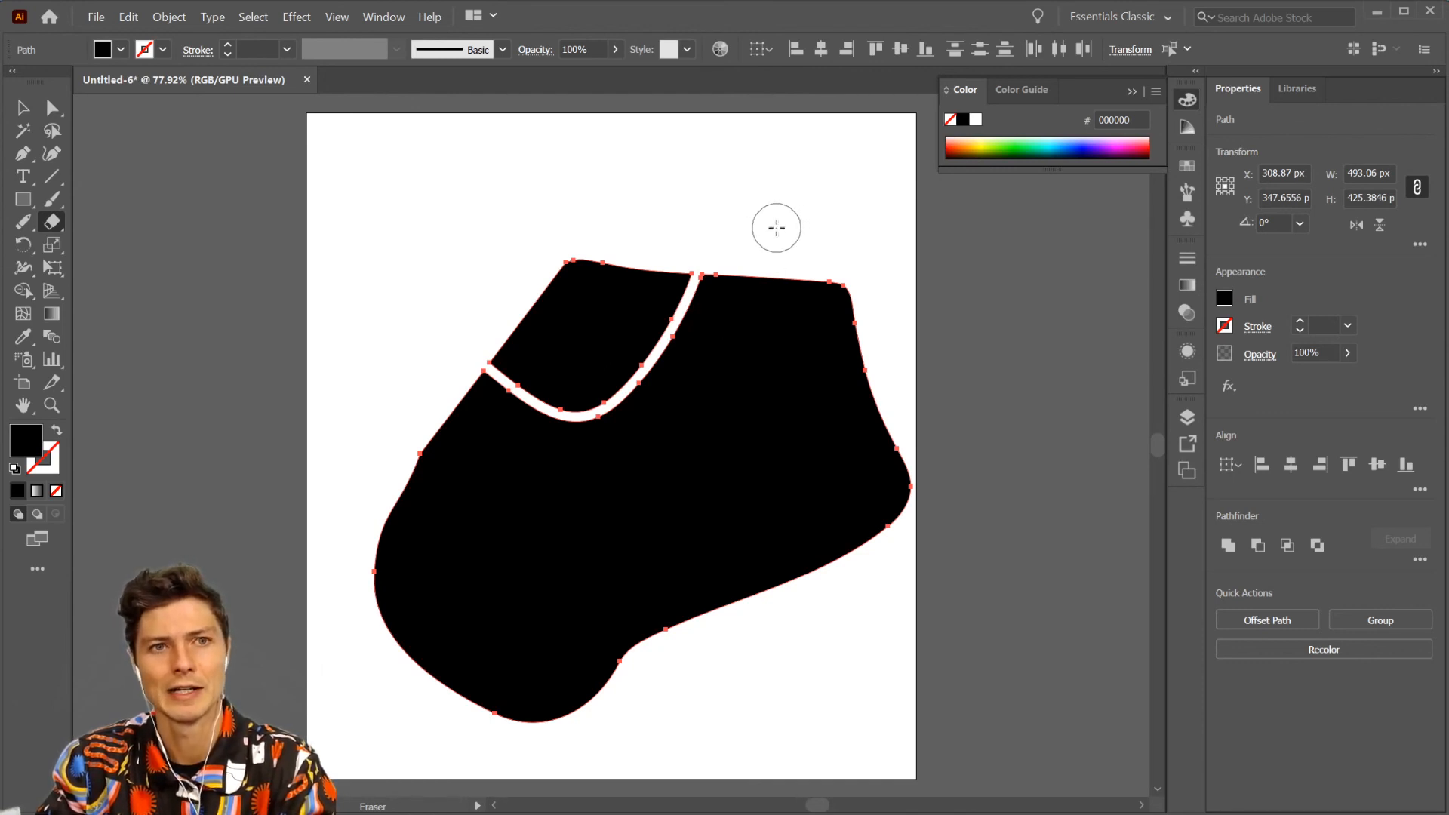
mouse_move(770, 220)
mouse_down()
mouse_move(540, 563)
mouse_move(381, 502)
mouse_up()
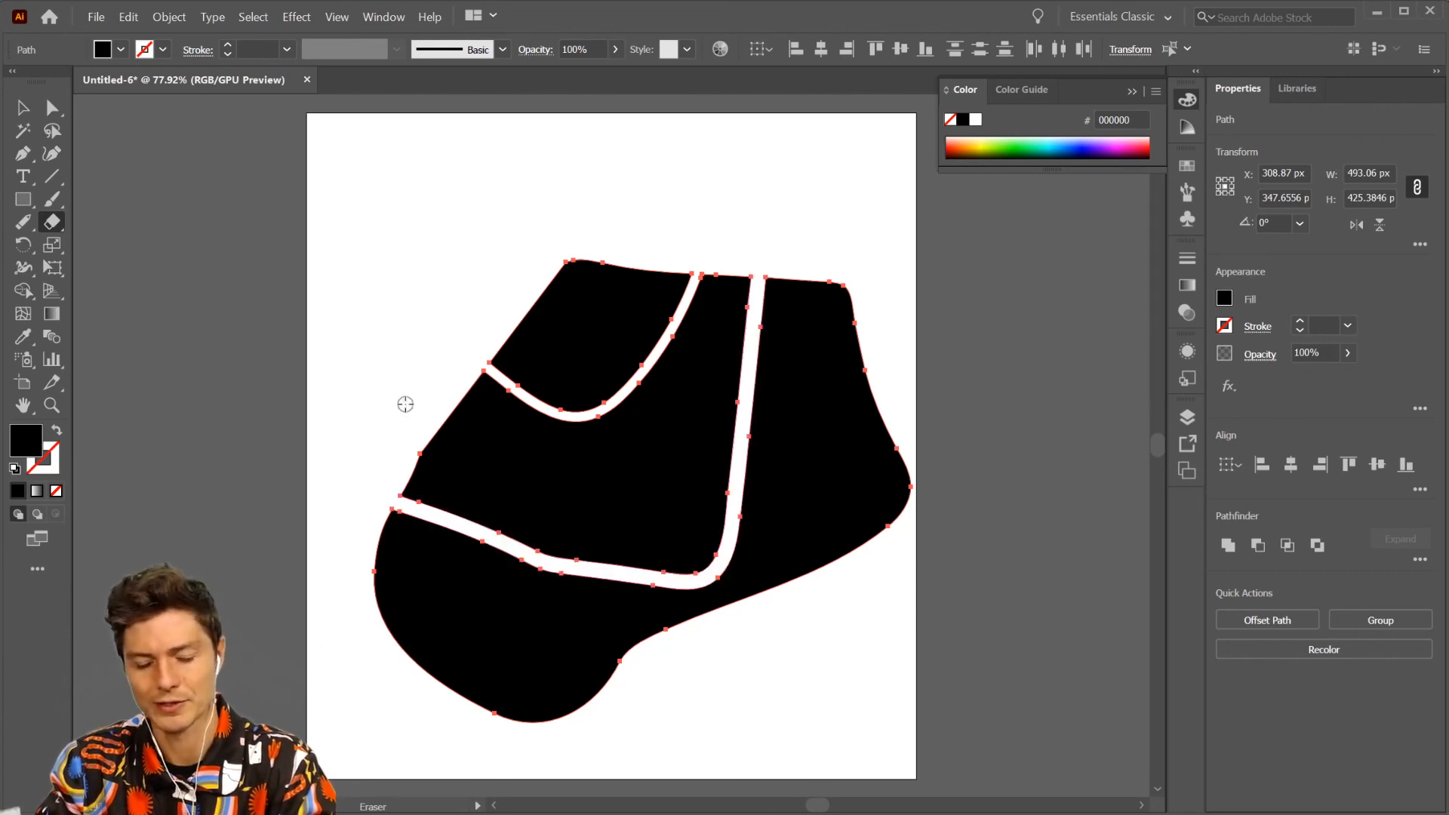
- Erase a thick curved stripe with a rounded end between the two bands, and a round hole in the shape's right part
mouse_move(410, 414)
mouse_down()
mouse_move(471, 468)
mouse_move(540, 490)
mouse_move(610, 466)
mouse_move(708, 377)
mouse_up()
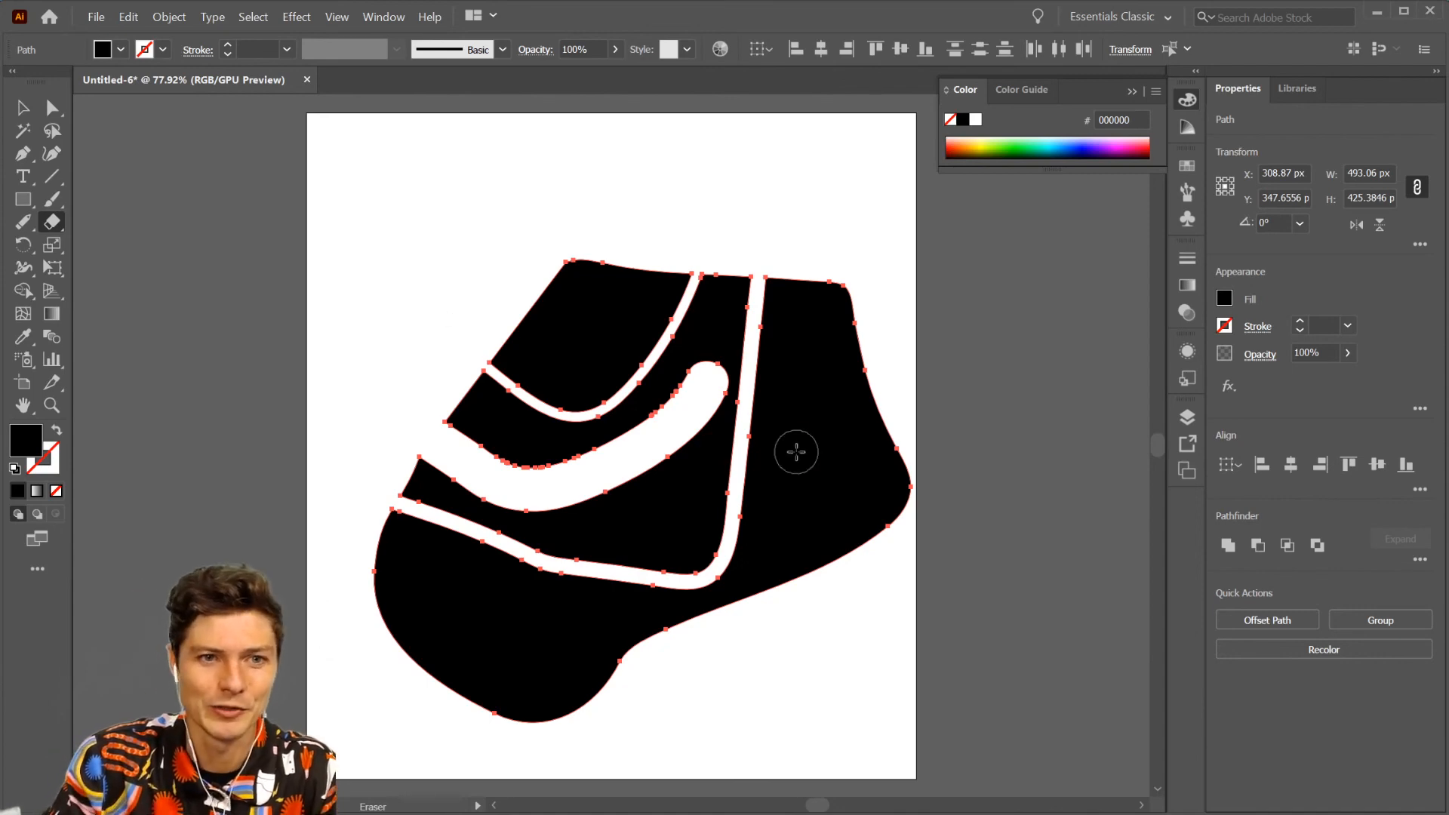
click(796, 451)
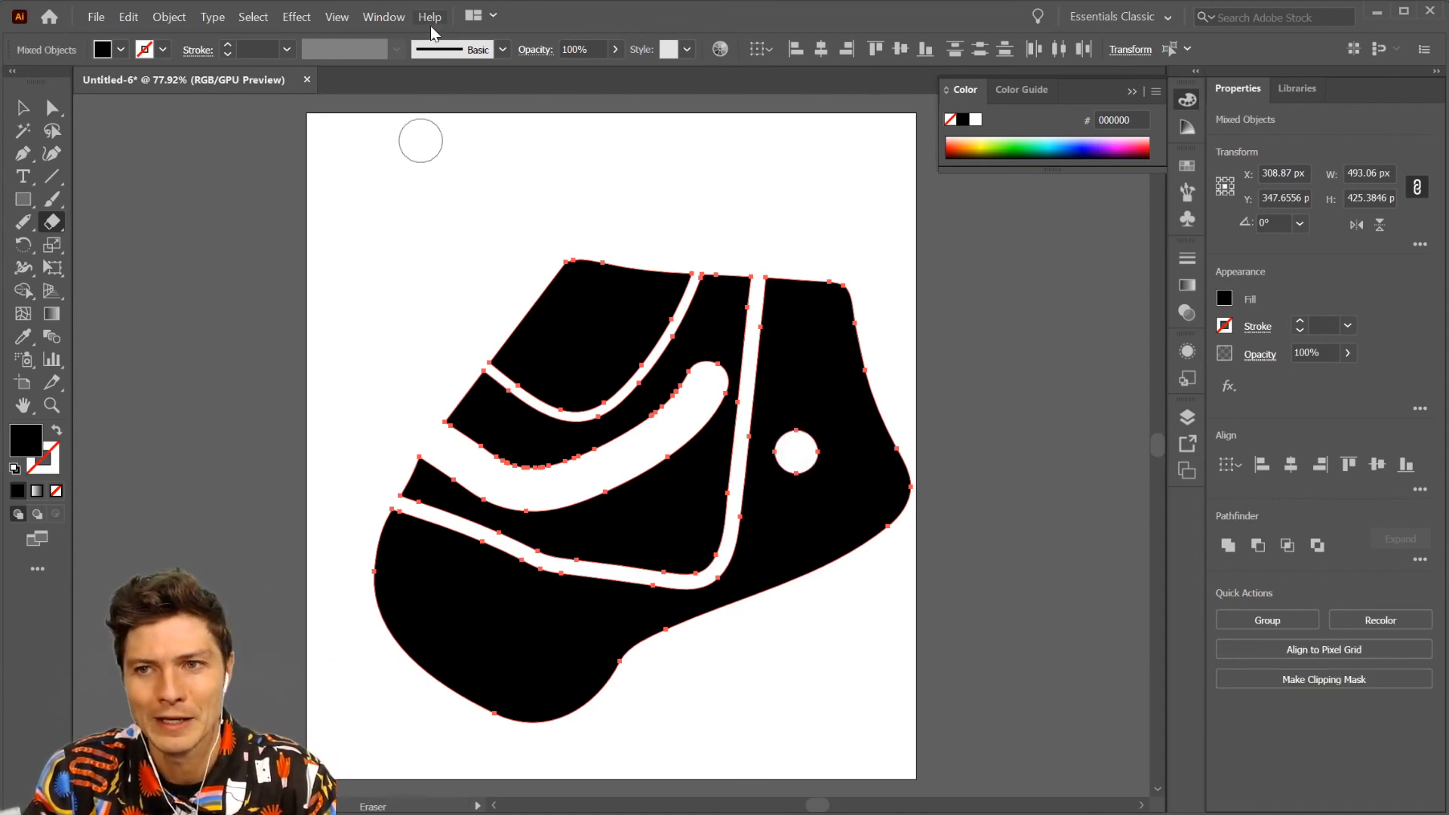